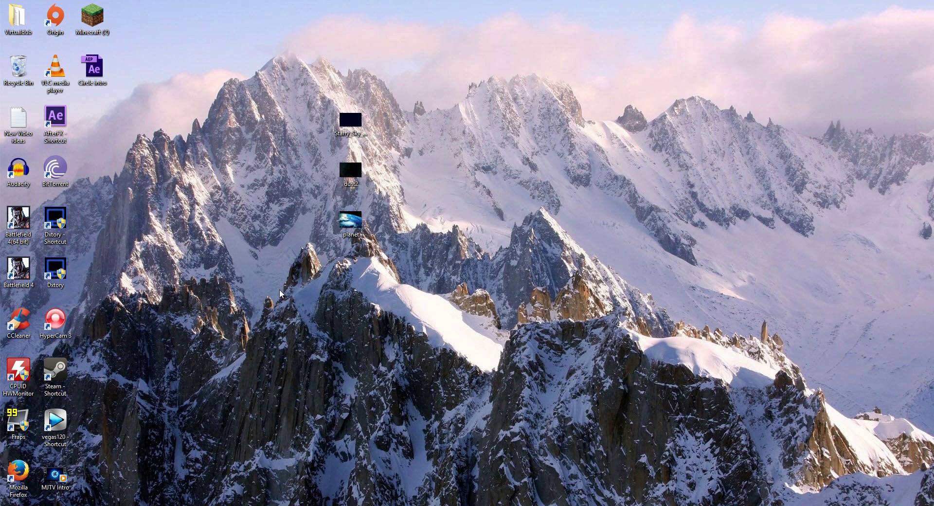
drag(322, 302, 540, 343)
mouse_move(932, 5)
click(83, 505)
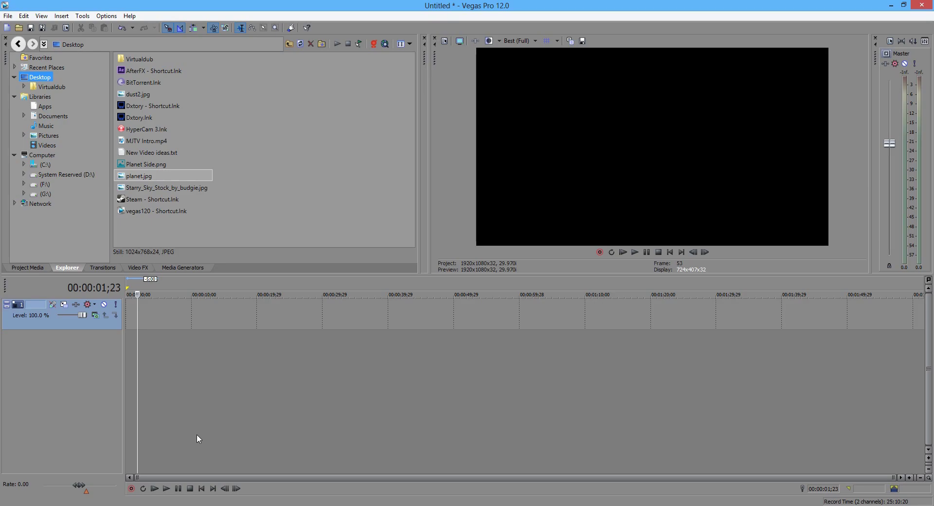
click(139, 176)
- View the starry sky, dust and planet stock images saved on the desktop one after another
click(886, 5)
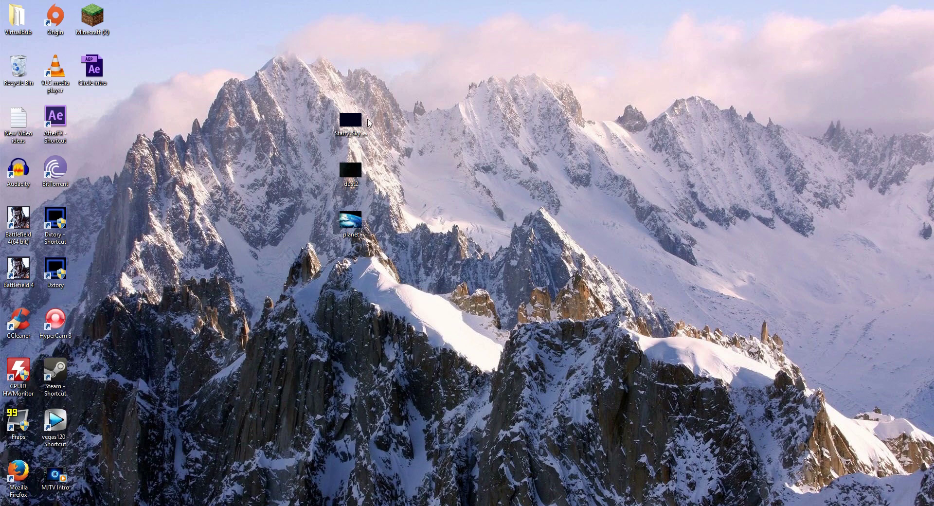
double_click(354, 121)
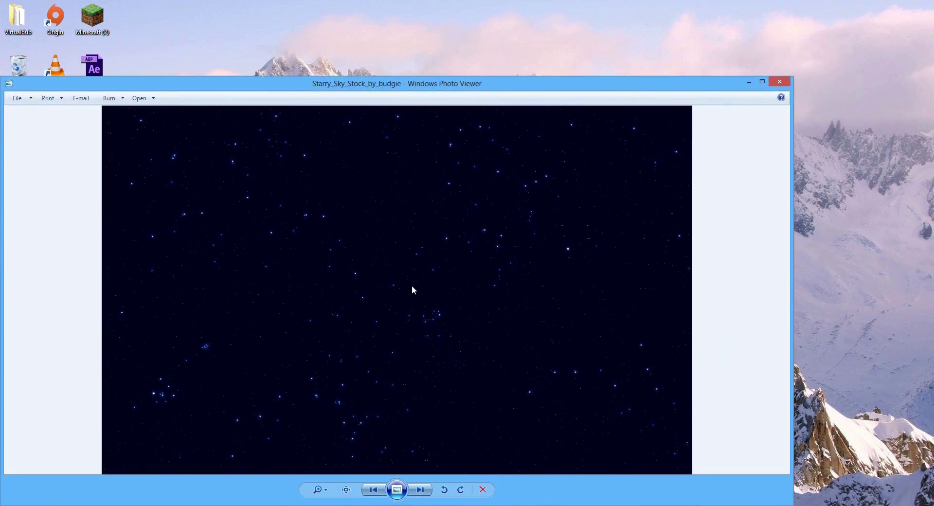
click(421, 490)
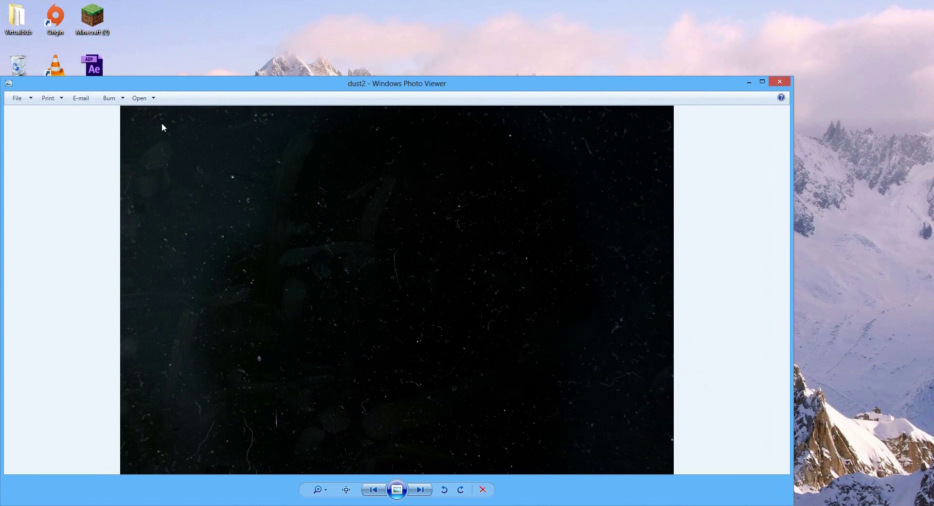
click(420, 489)
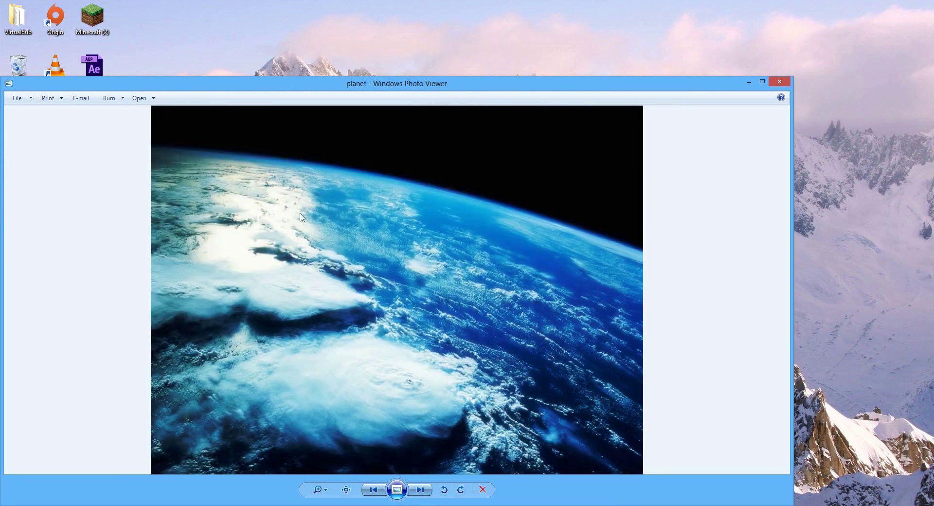
click(780, 81)
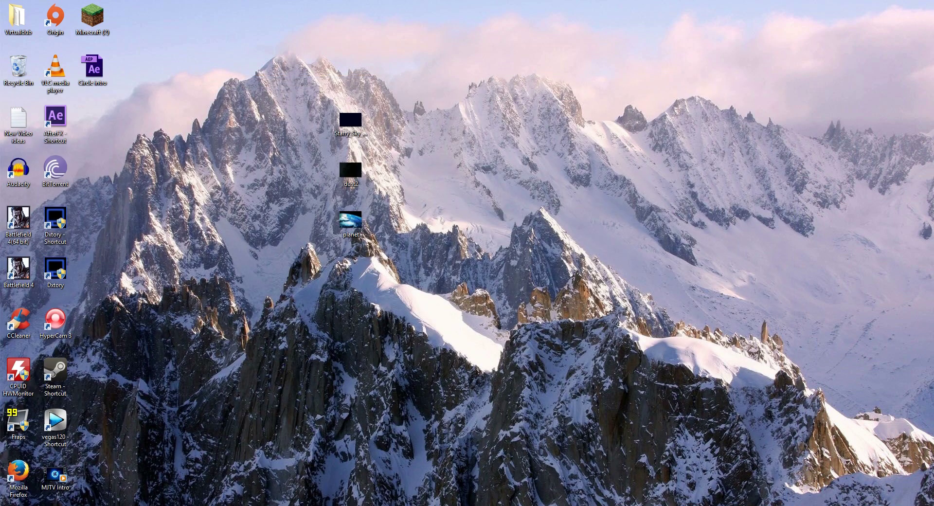
- Switch to Vegas Pro, delete the empty video track and place planet.jpg at the start of the timeline on a new track
click(142, 503)
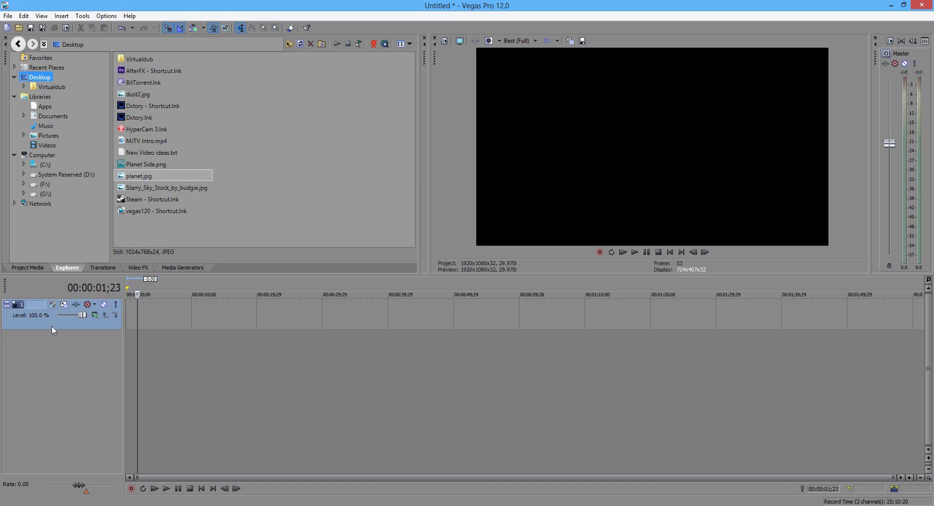
key(Delete)
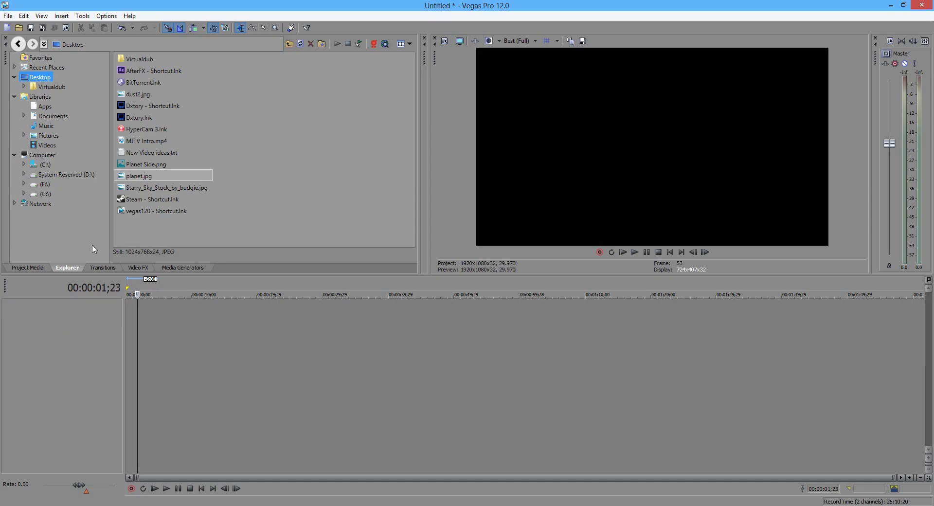
drag(138, 176, 88, 302)
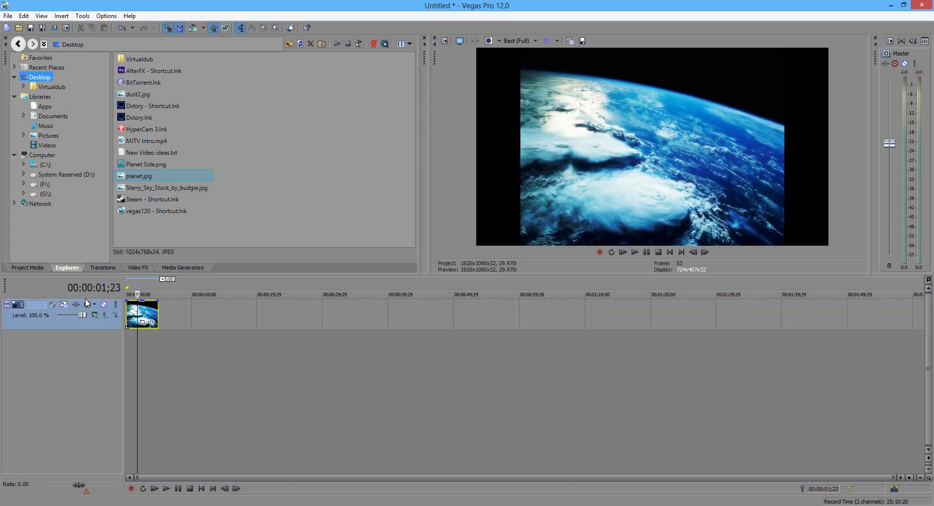
- Turn off Maintain aspect ratio for the planet event so the image fills the frame
right_click(137, 310)
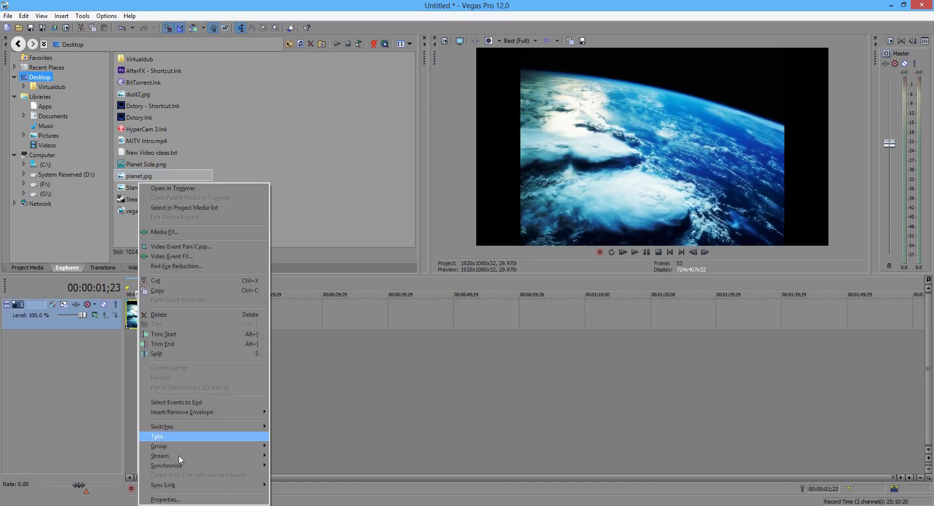
click(170, 500)
click(431, 159)
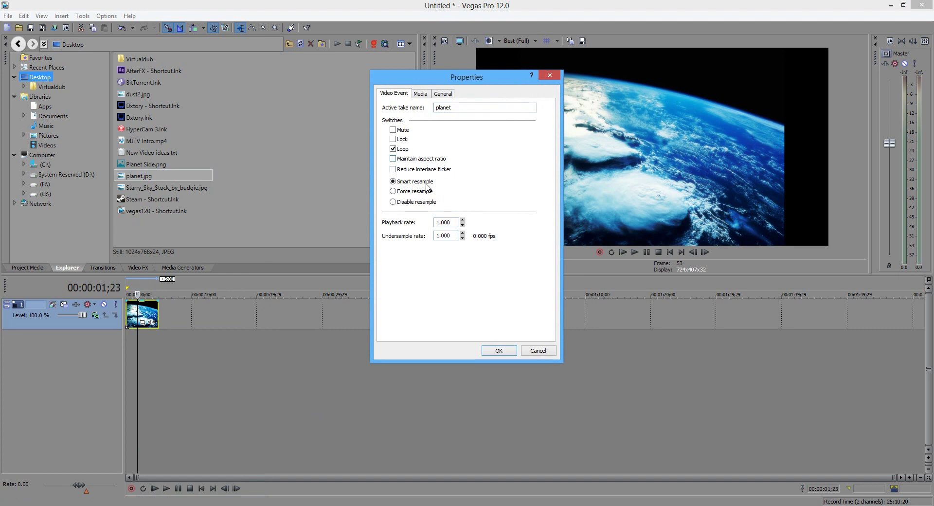
click(423, 201)
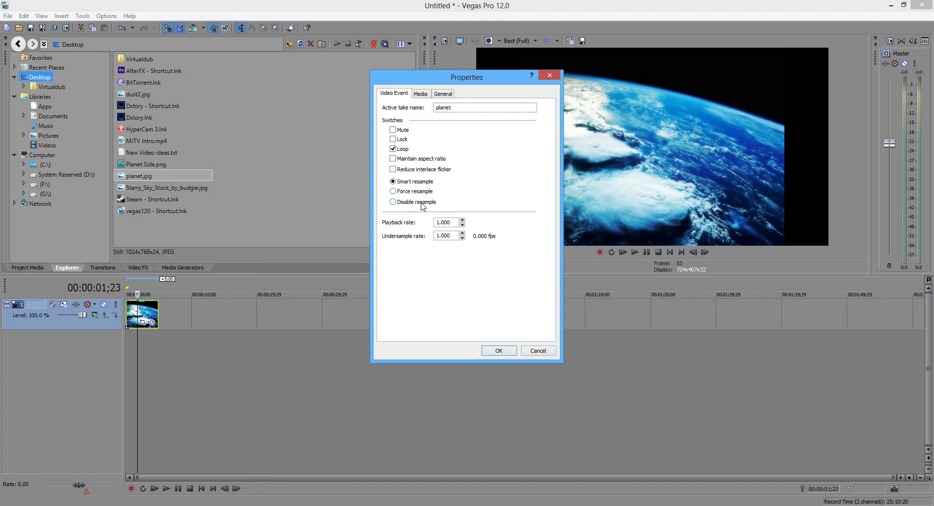
click(494, 351)
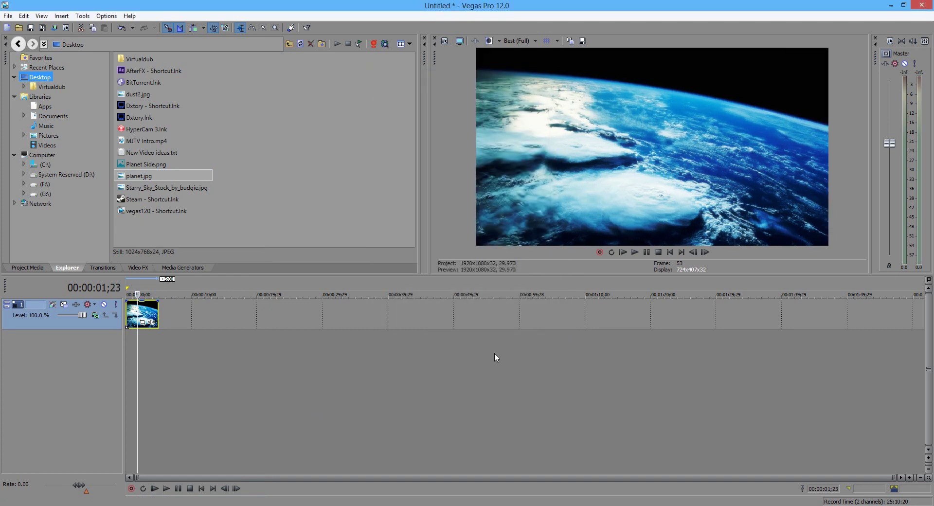
- With Event Pan/Crop, rotate the planet frame to about -76.2° and resize it to about 1,247 × 935, centred near X 601.5, Y -16.3
click(145, 324)
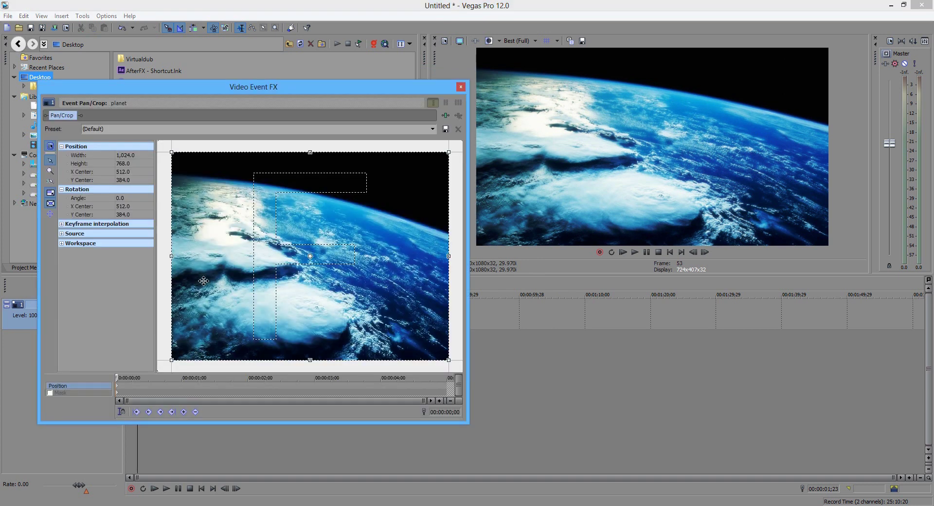
scroll(220, 284, down, 5)
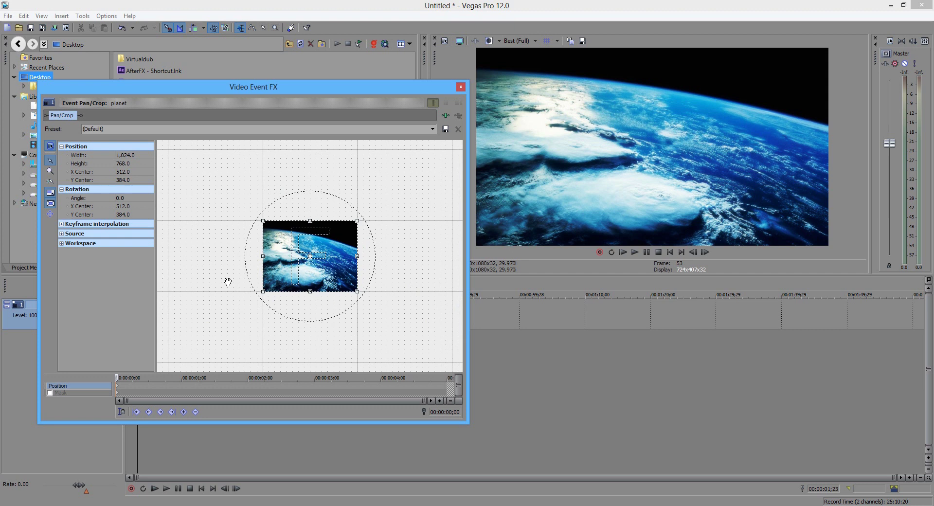
drag(325, 315, 382, 250)
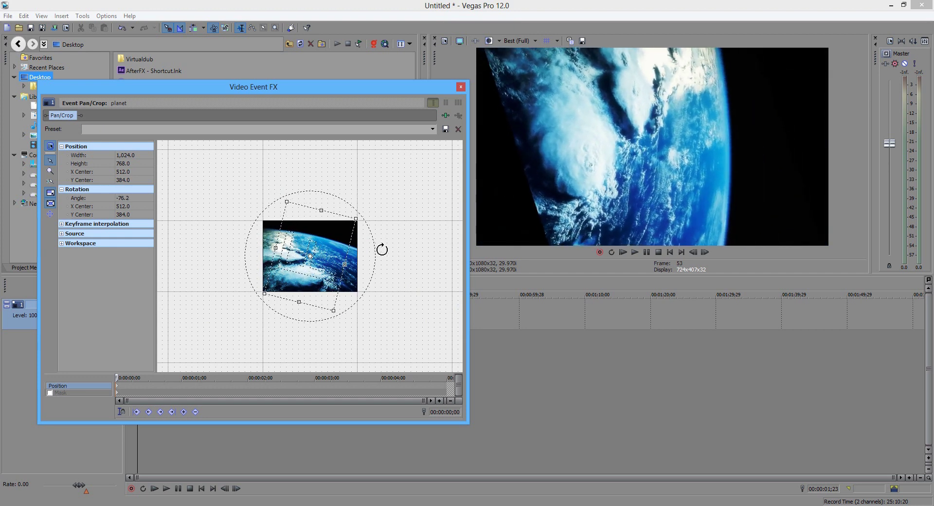
drag(334, 311, 342, 325)
drag(318, 284, 323, 242)
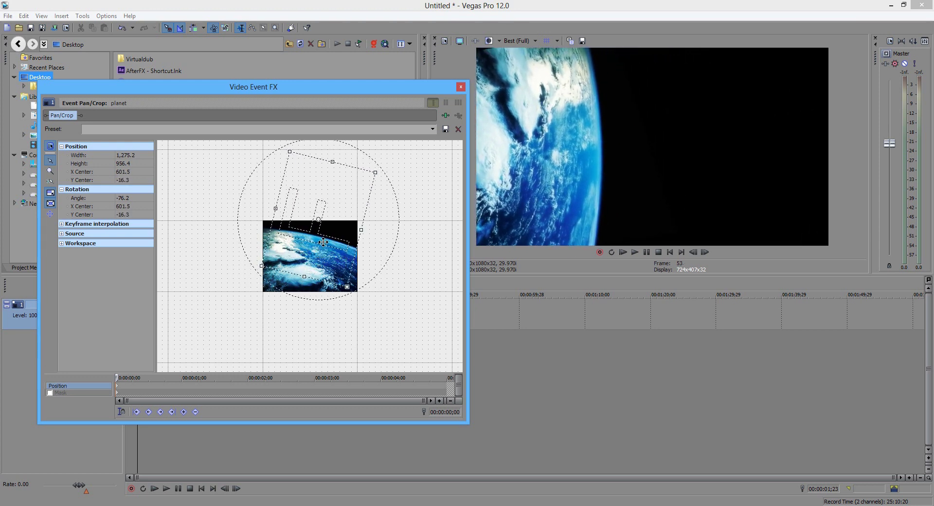
drag(347, 287, 347, 285)
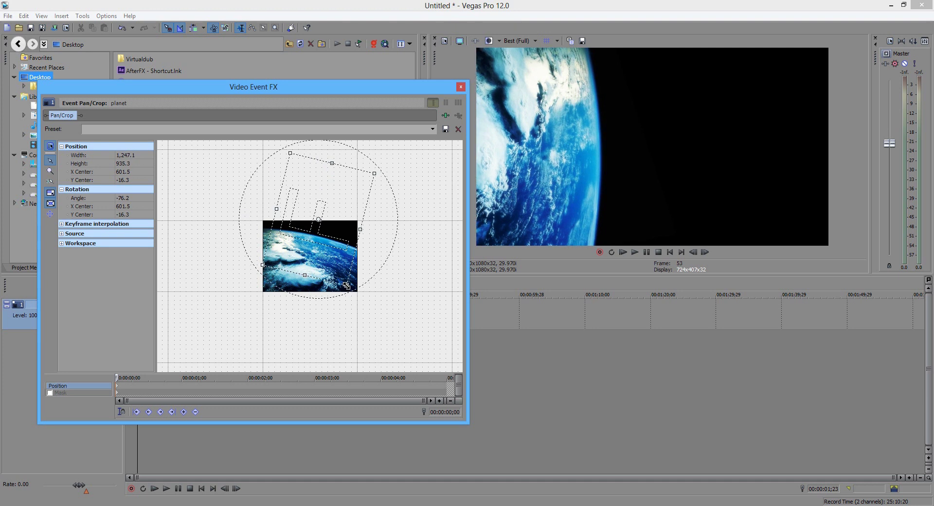
click(461, 89)
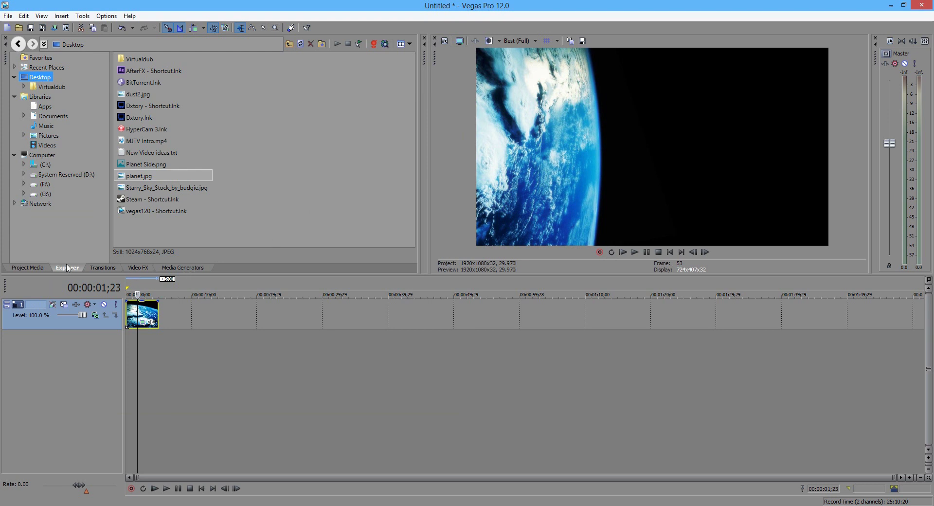
- Add a black Solid Color generator at the timeline start on a new track beneath the planet
click(243, 149)
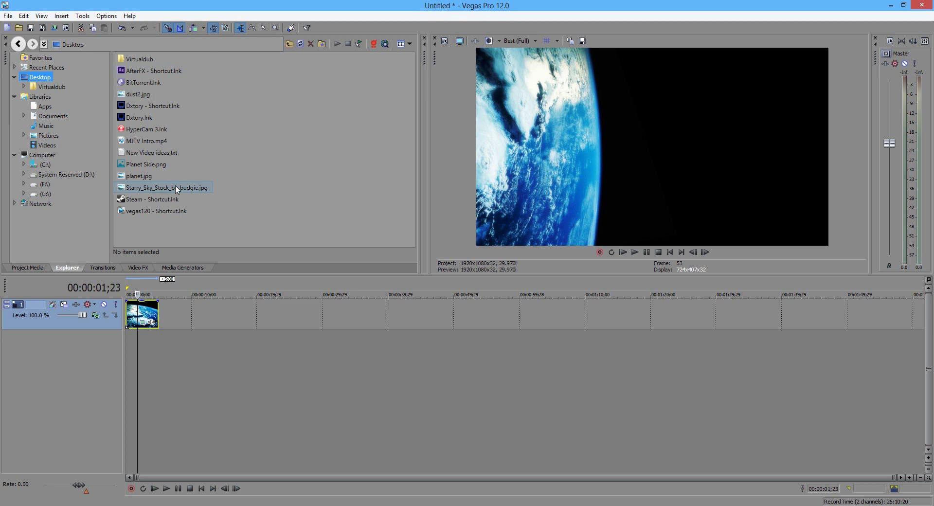
click(175, 271)
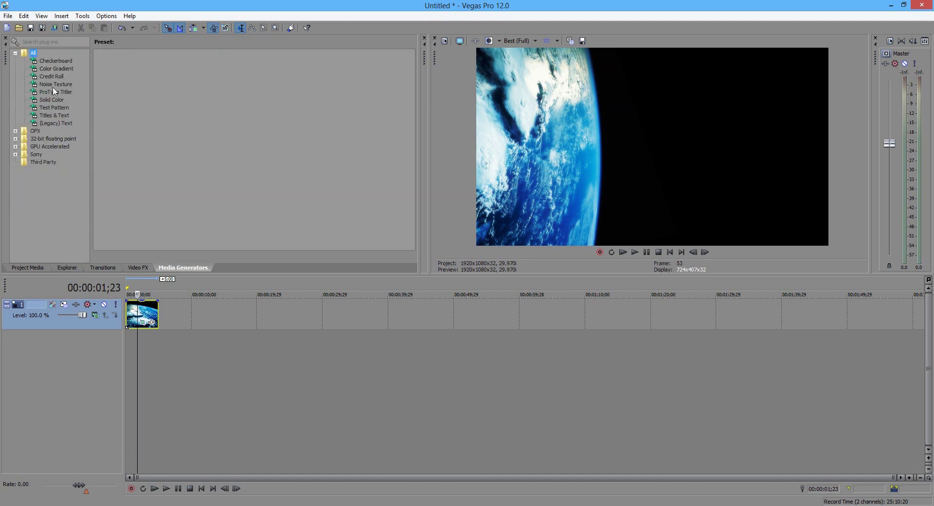
click(53, 100)
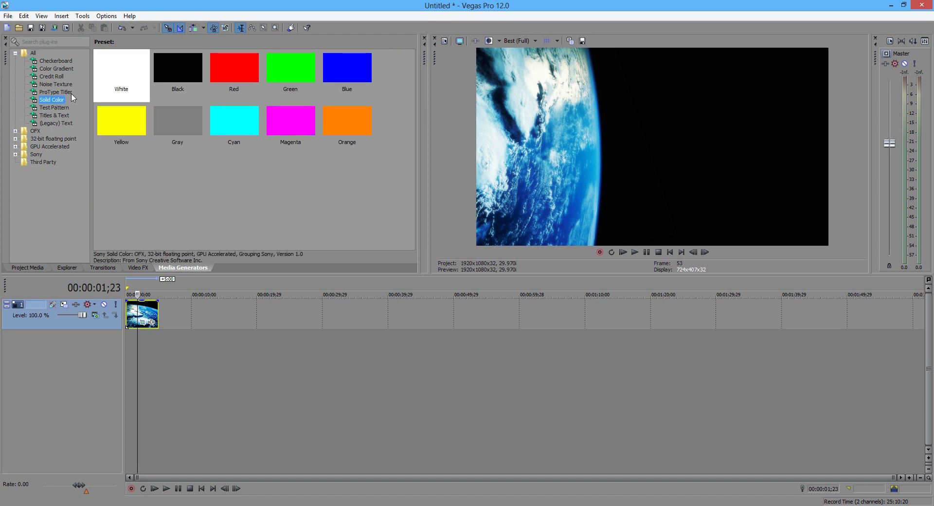
click(185, 80)
drag(202, 217, 100, 354)
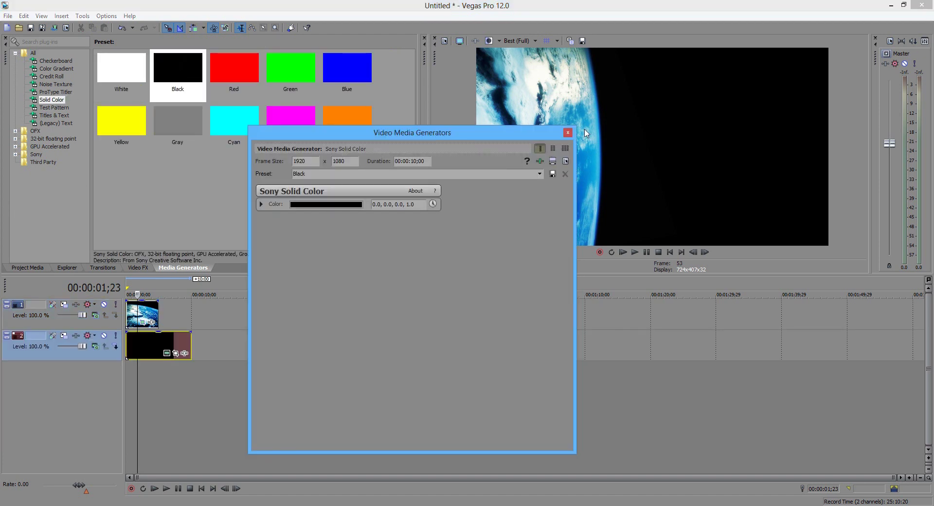
click(568, 133)
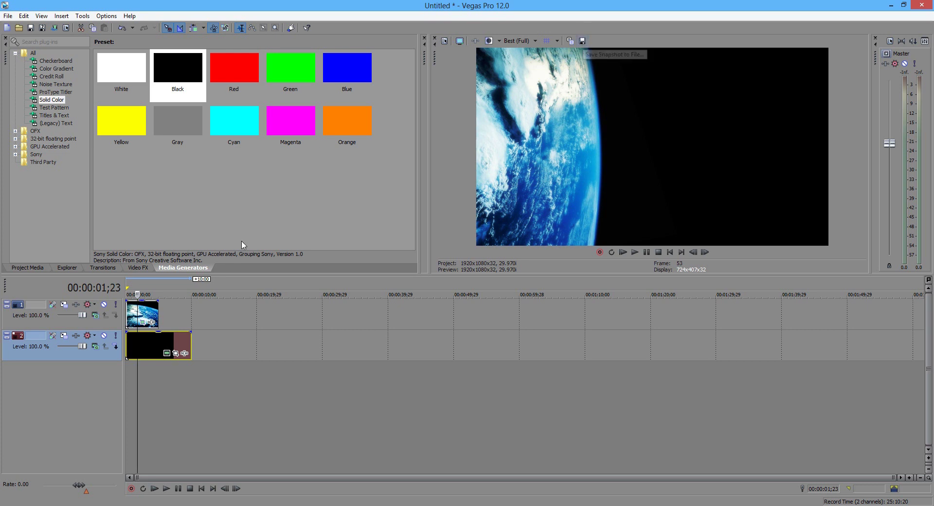
- Save a snapshot of the preview frame to the Desktop as a PNG named "Planet side 1"
click(583, 41)
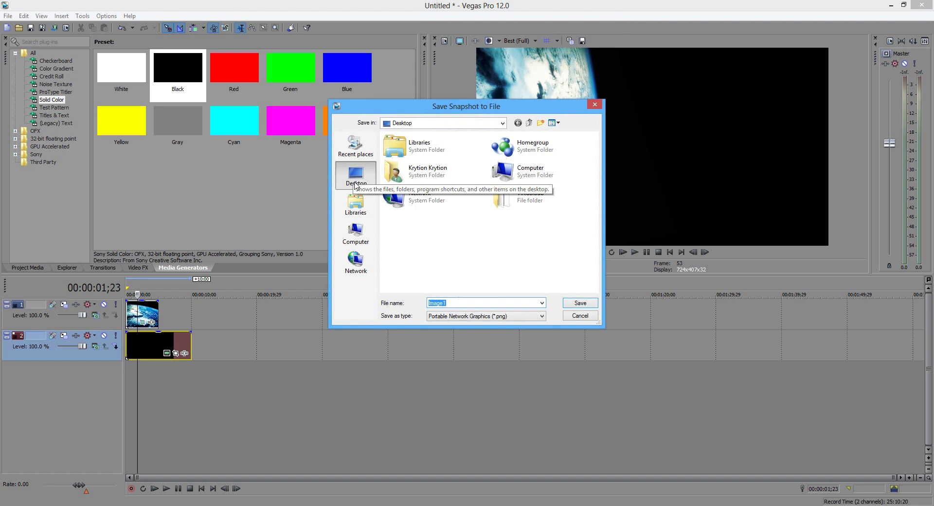
text(Pl)
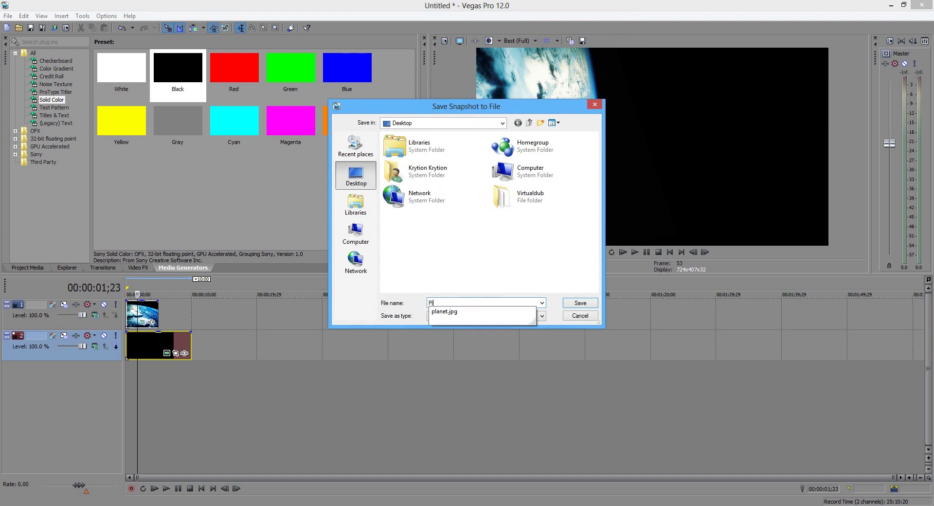
text(anet side 1)
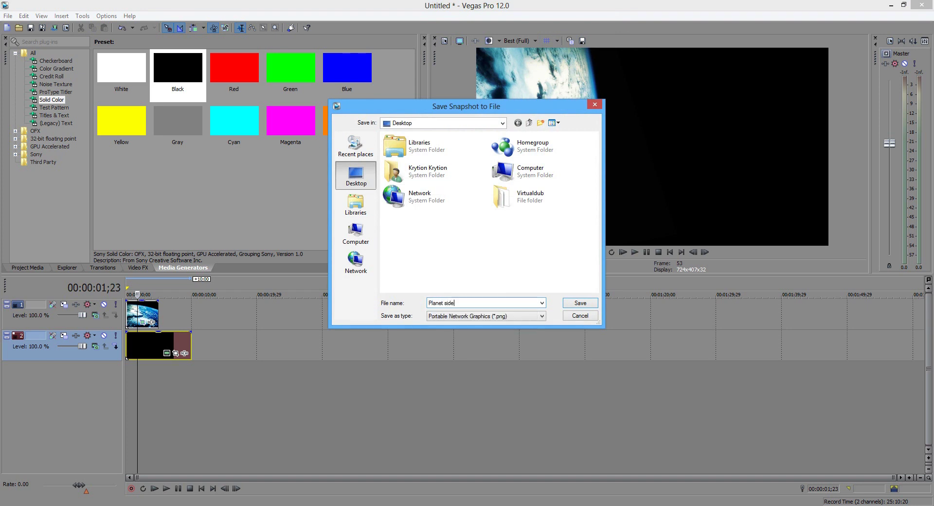
click(590, 303)
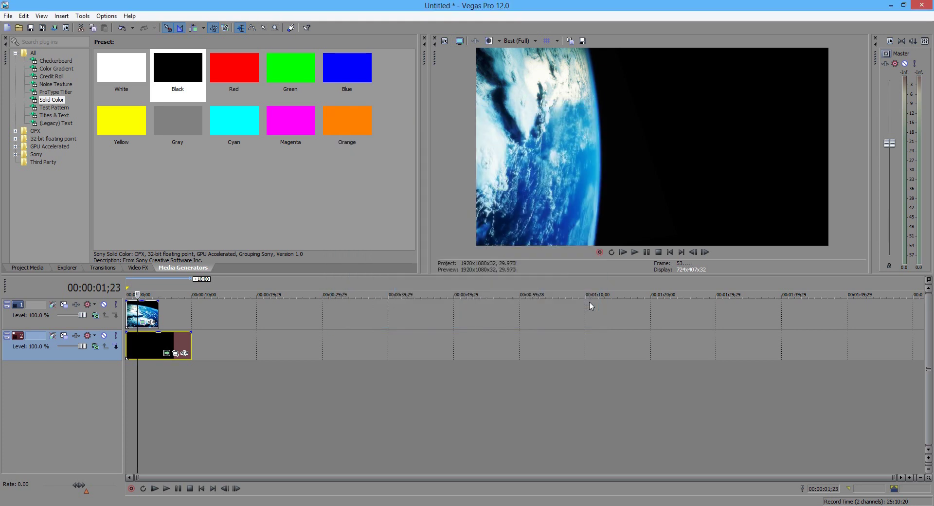
- Delete the planet and black solid tracks and place Planet side 1.png at the start of the timeline on a new track
click(75, 327)
key(Delete)
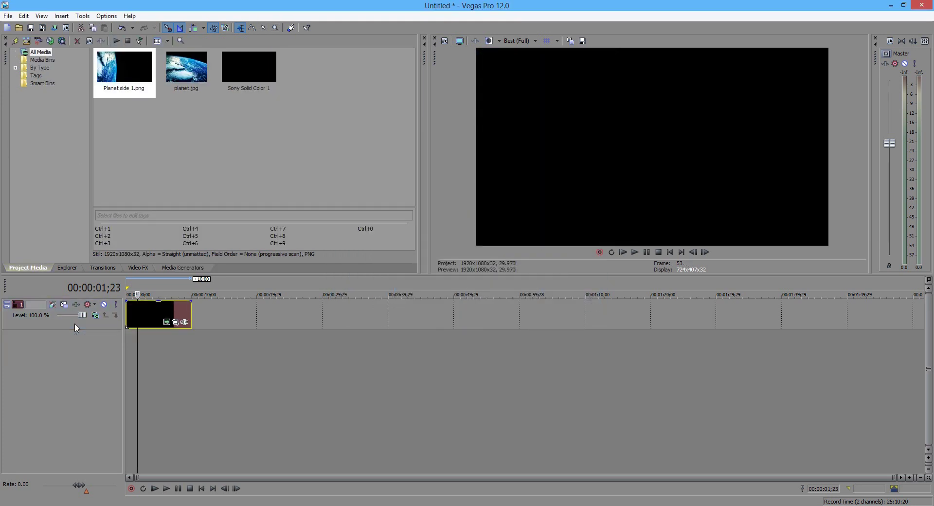
key(Delete)
click(116, 75)
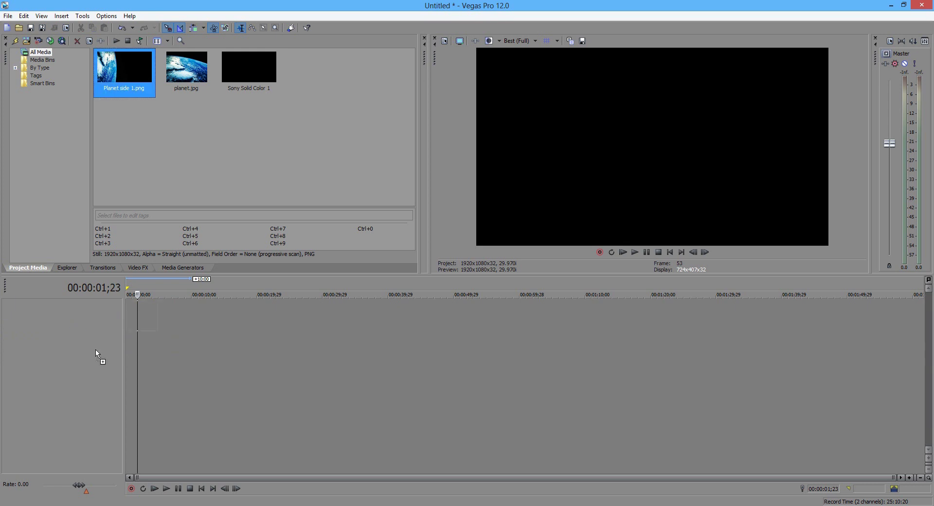
drag(95, 354, 96, 355)
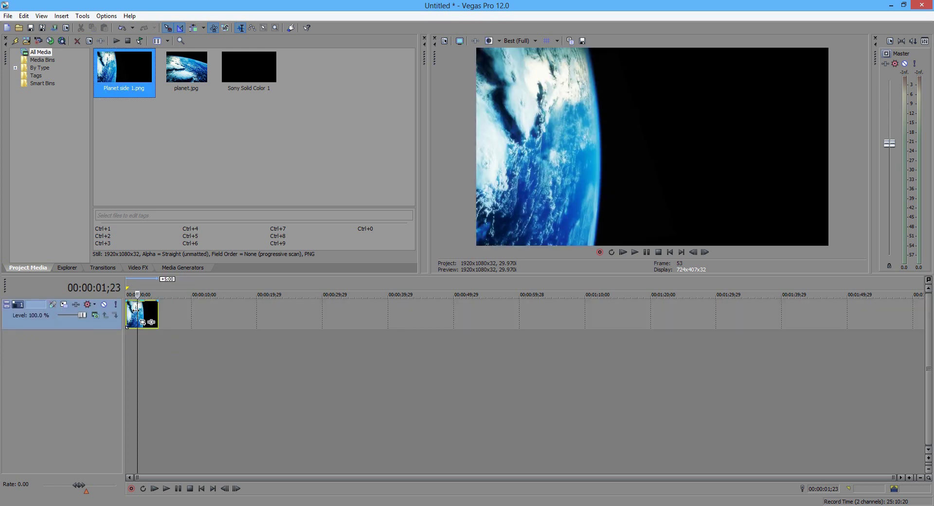
- Place Starry_Sky_Stock_by_budgie.jpg on a track beneath the planet and set the planet track's compositing mode to Add
click(67, 267)
click(171, 189)
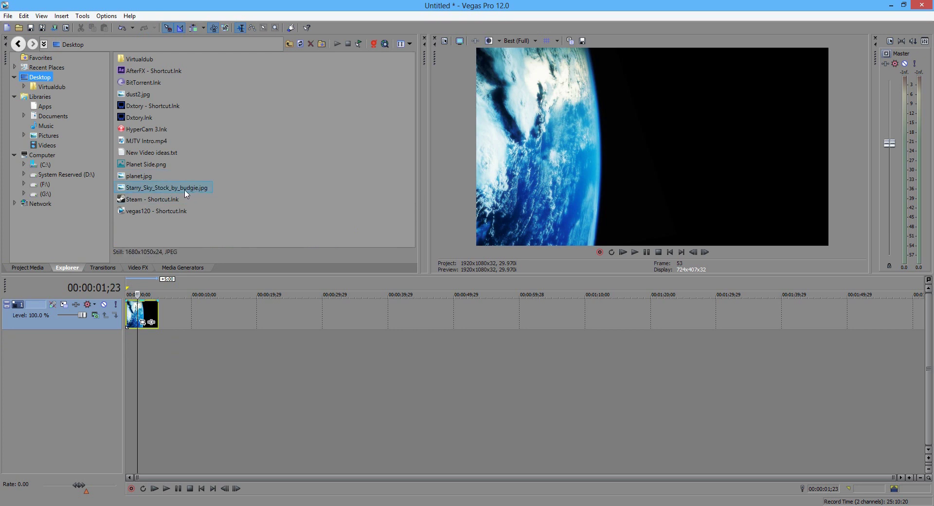
drag(186, 193, 100, 371)
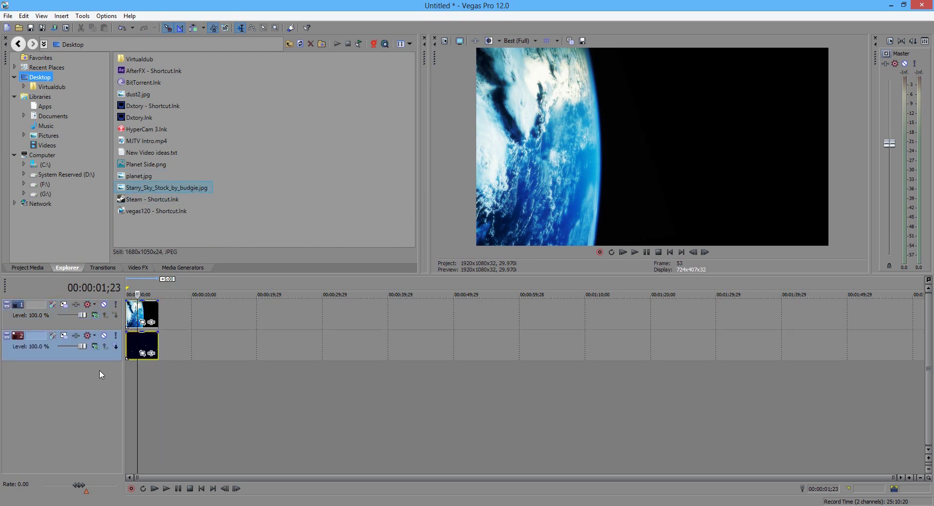
click(96, 315)
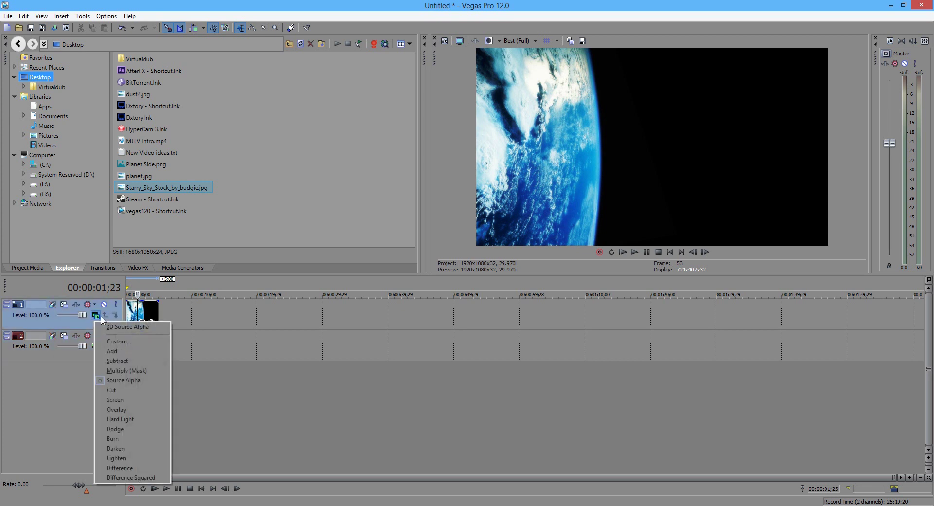
click(111, 353)
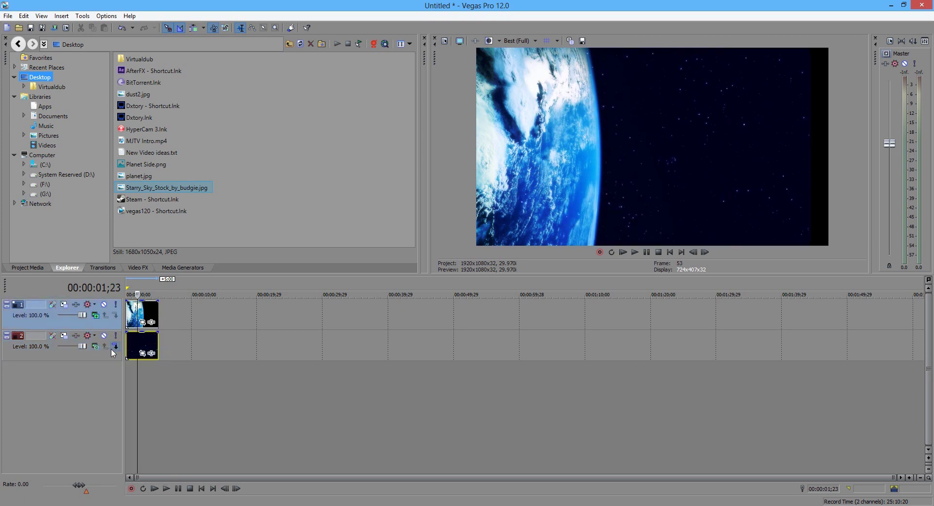
right_click(155, 341)
click(241, 82)
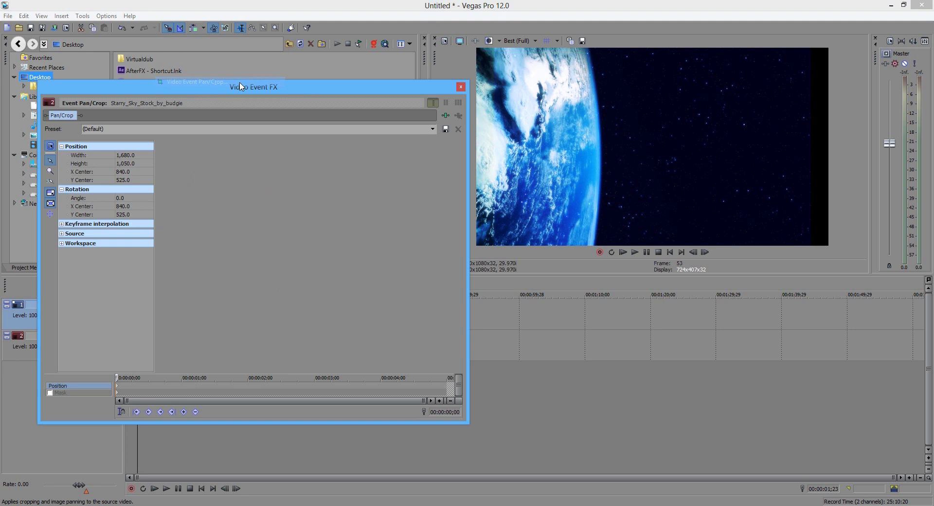
scroll(302, 283, down, 3)
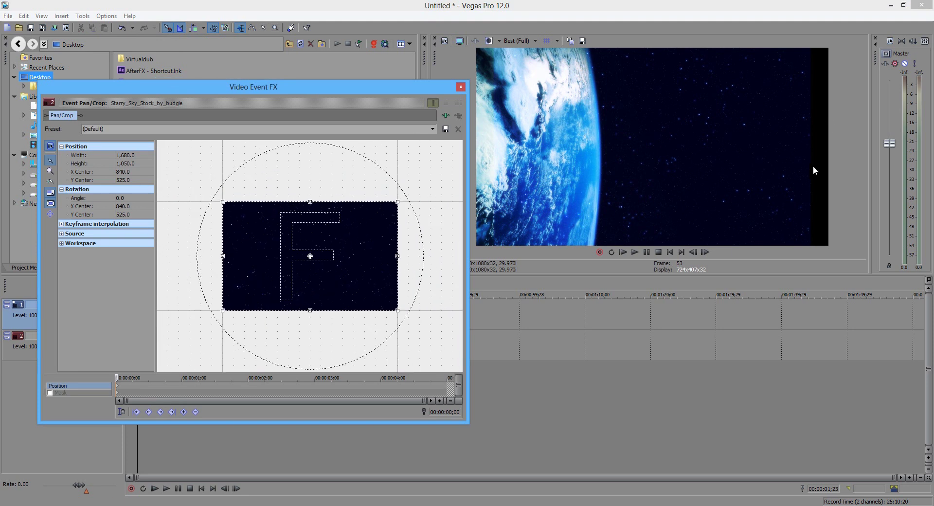
click(462, 87)
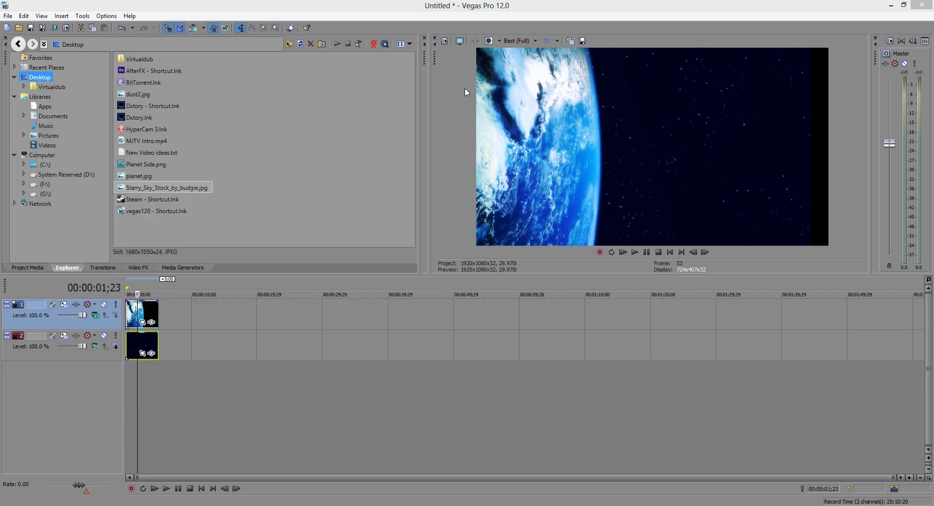
- Turn off Maintain aspect ratio and resampling for the starry sky event, and pan its crop frame to about X center 310, Y center 534
right_click(130, 344)
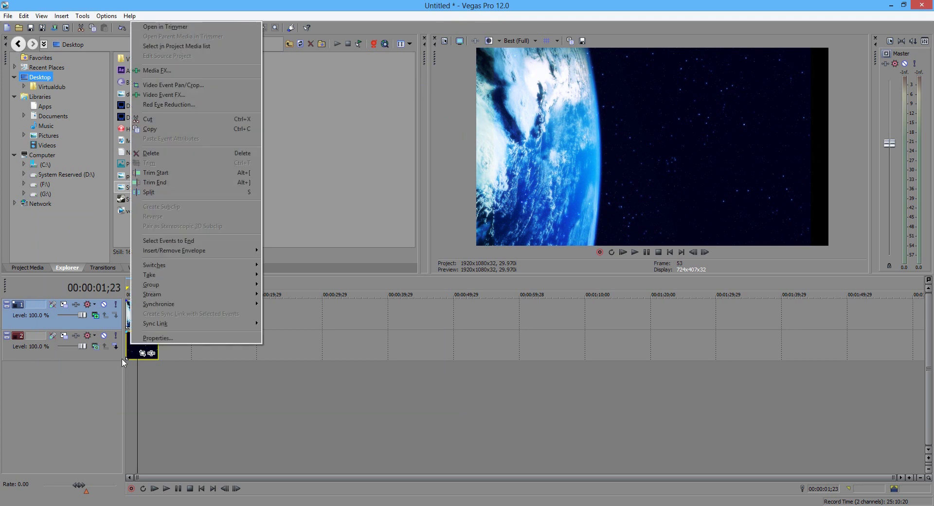
click(156, 340)
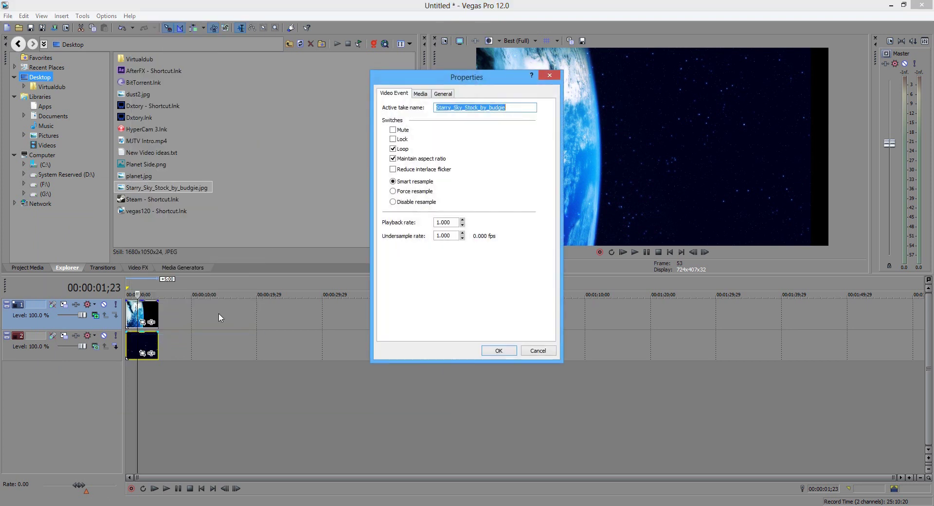
click(432, 159)
click(423, 202)
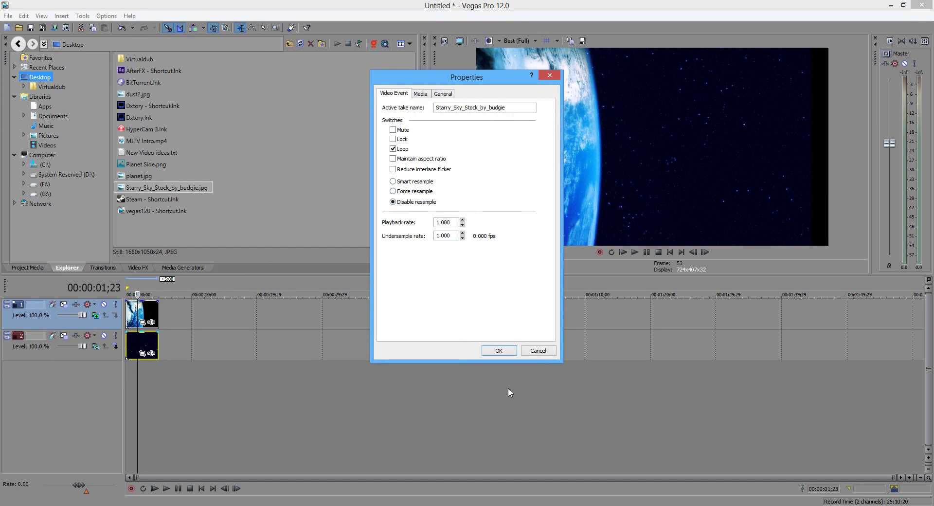
click(498, 350)
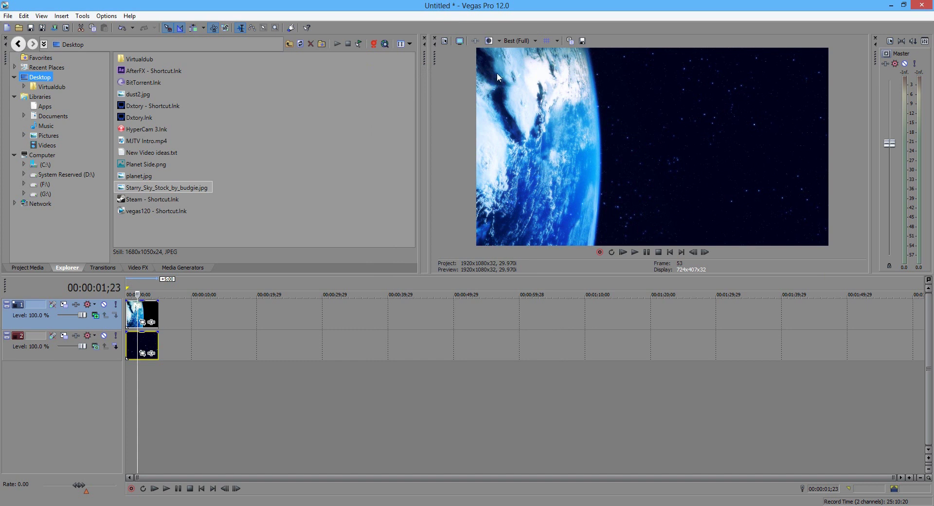
click(142, 353)
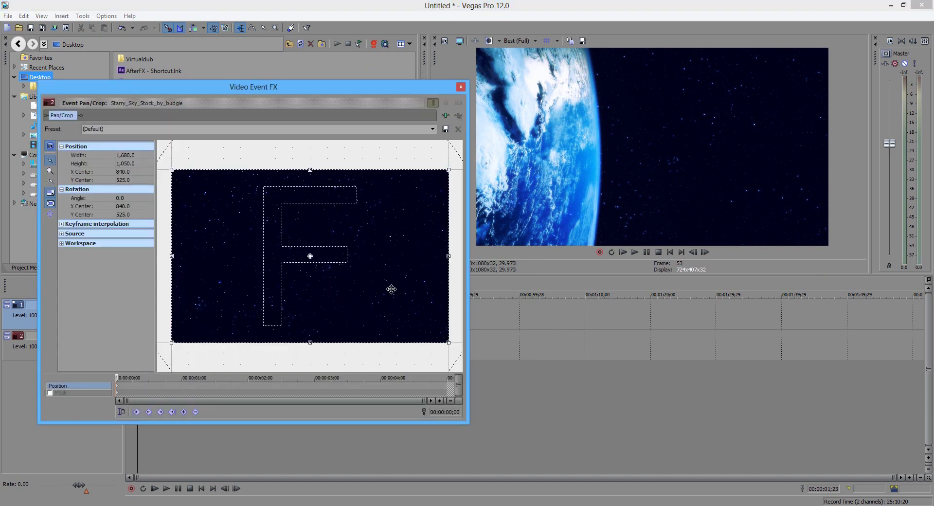
drag(392, 289, 327, 278)
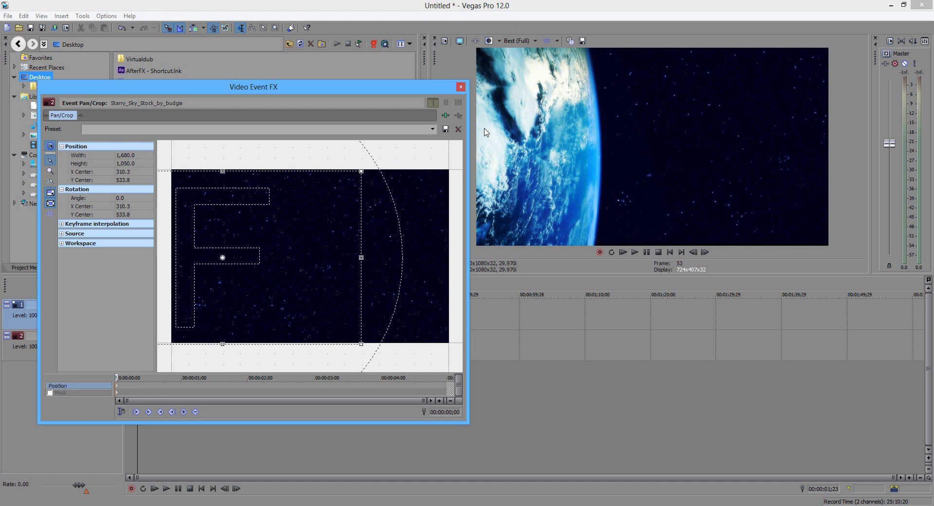
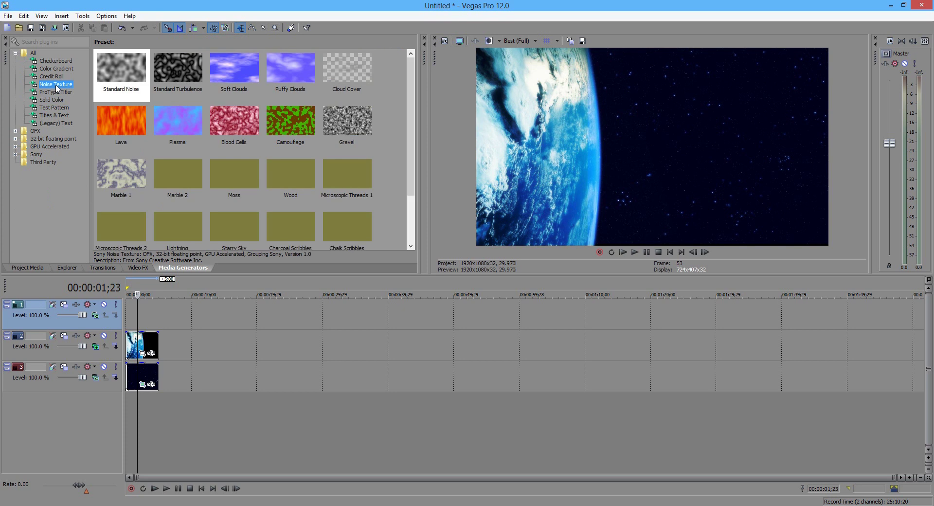
- Place the Plasma noise texture at the start of the empty top track and extend the planet and starry sky events to 00:00:10;00
drag(181, 127, 129, 317)
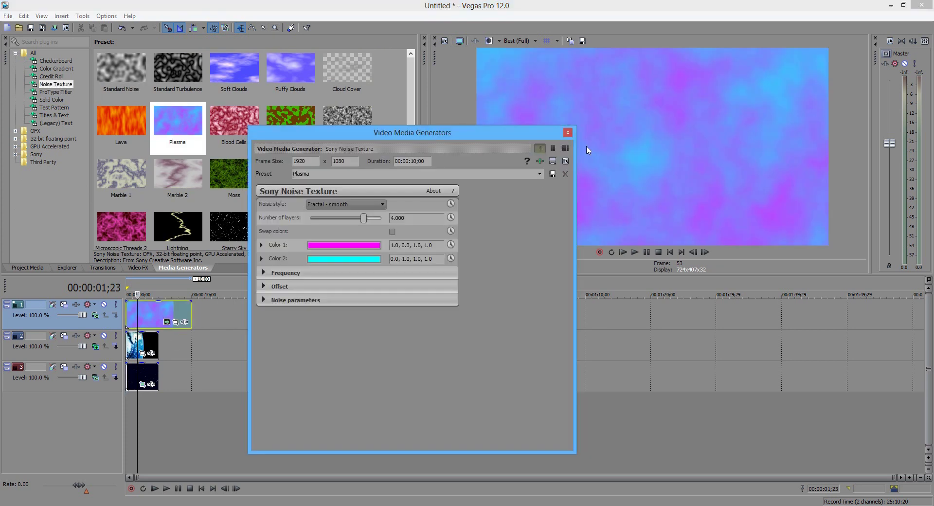
click(568, 133)
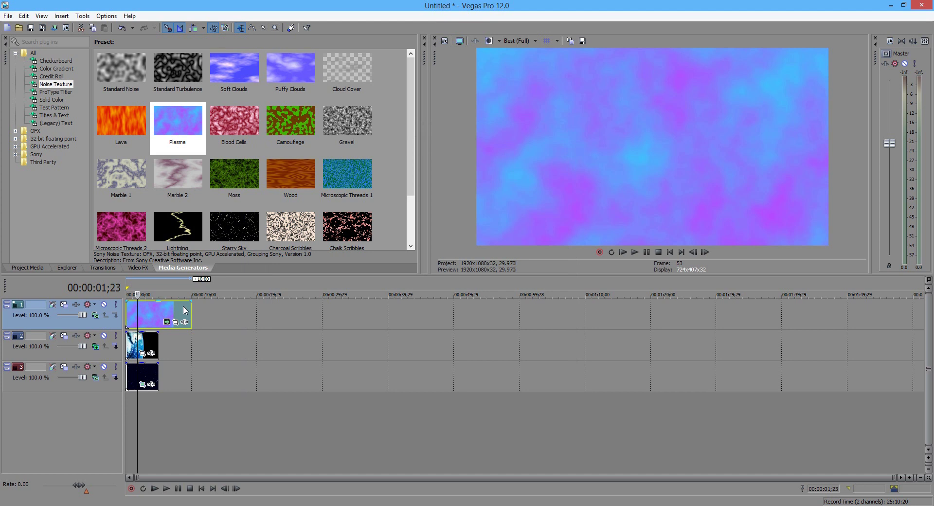
click(193, 292)
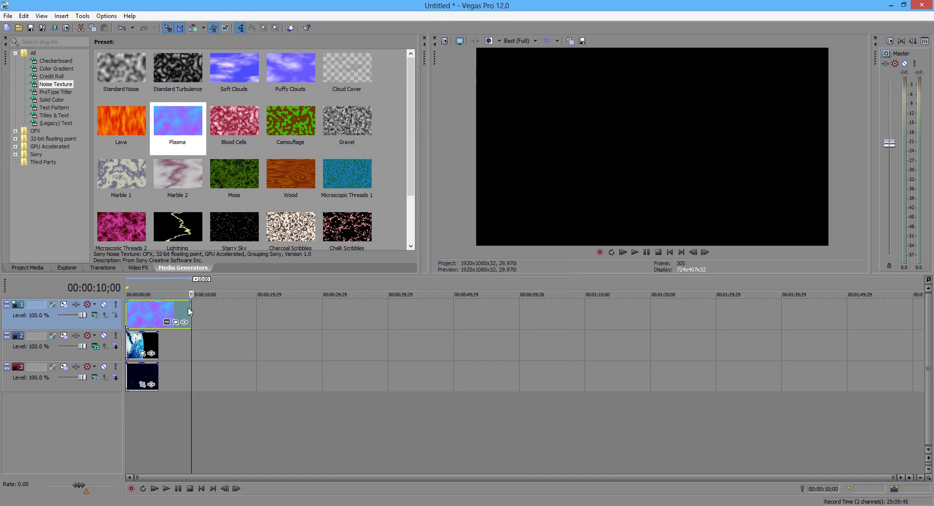
drag(158, 346, 190, 344)
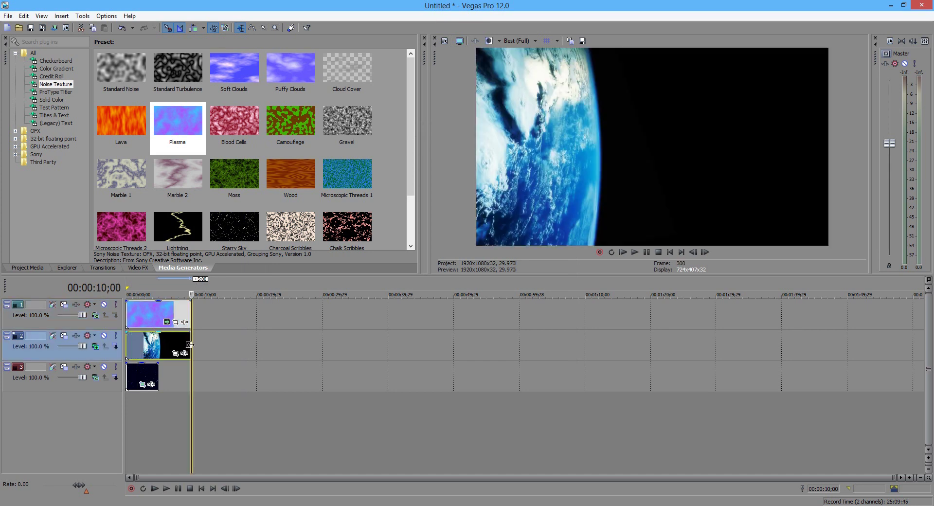
drag(158, 384, 189, 383)
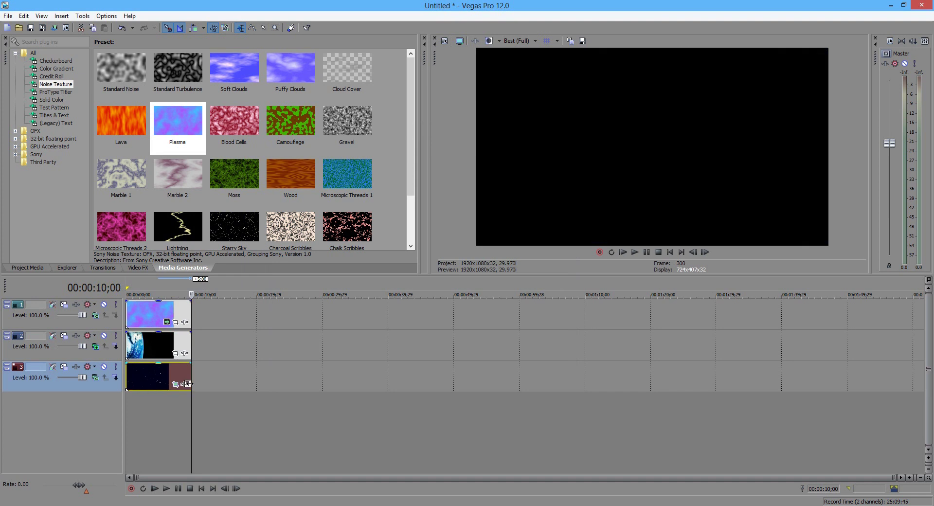
- Make Color 1 of the Plasma noise texture fully transparent by setting its alpha to 0.0
click(170, 294)
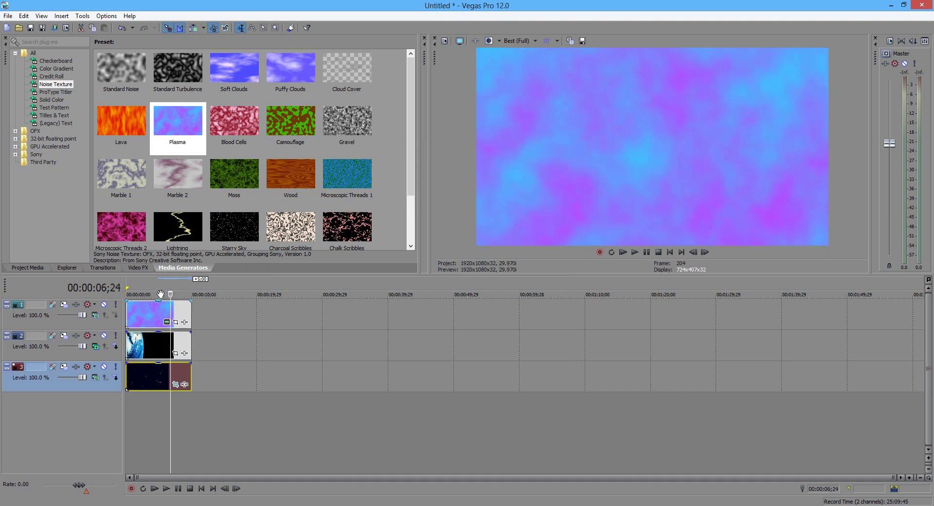
right_click(151, 314)
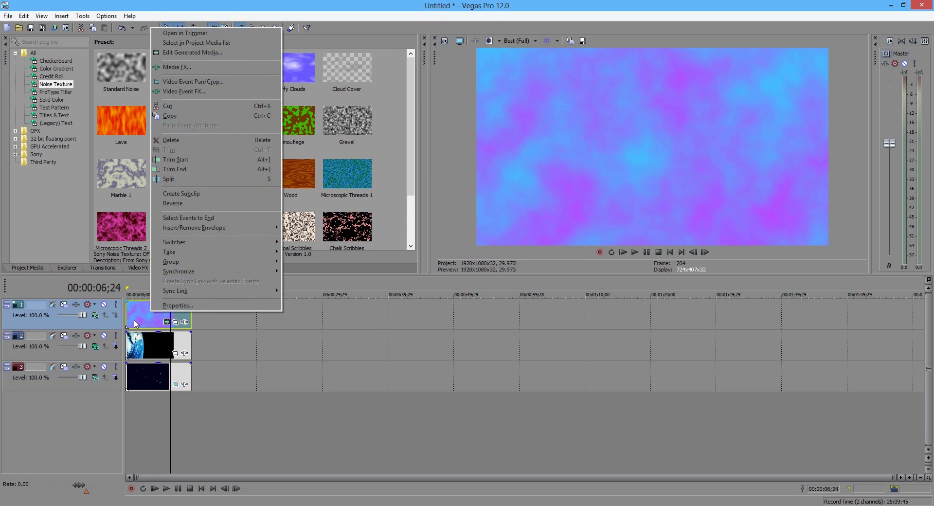
click(203, 53)
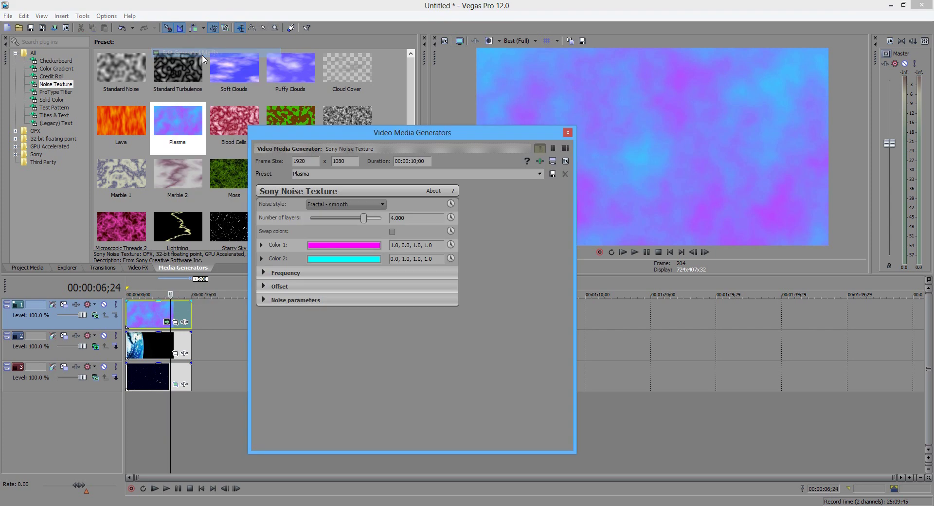
click(343, 245)
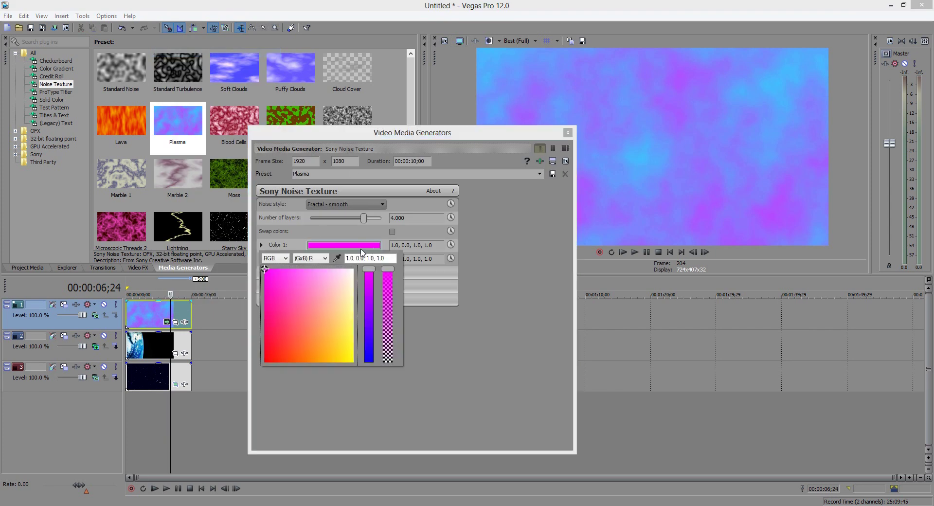
drag(392, 273, 392, 363)
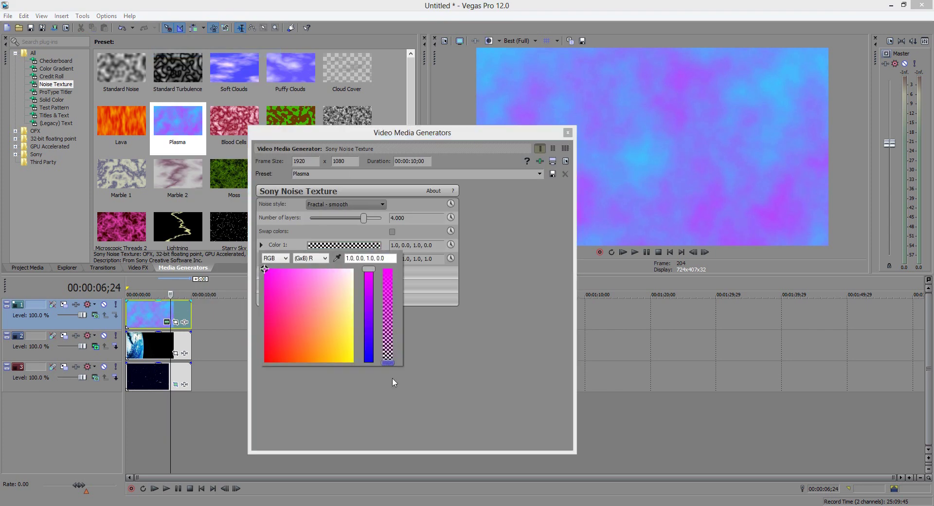
click(450, 356)
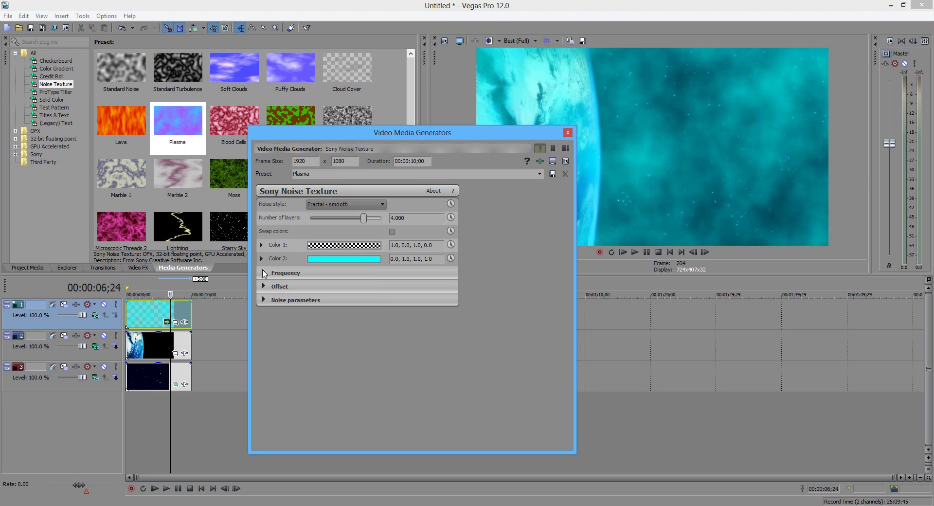
- Set Color 2 of the noise texture to a semi-transparent cyan of 0.0, 0.84, 0.93, 0.48
click(350, 259)
click(340, 290)
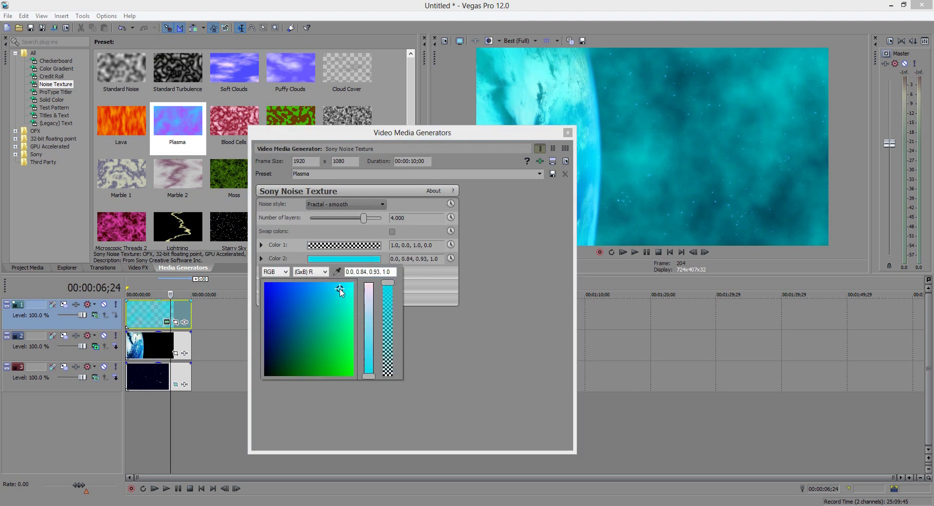
drag(392, 288, 390, 334)
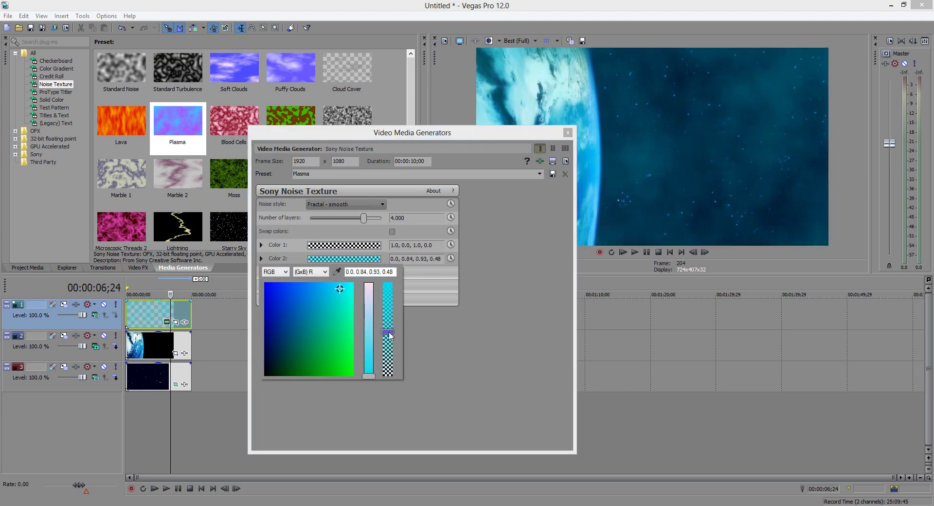
click(456, 331)
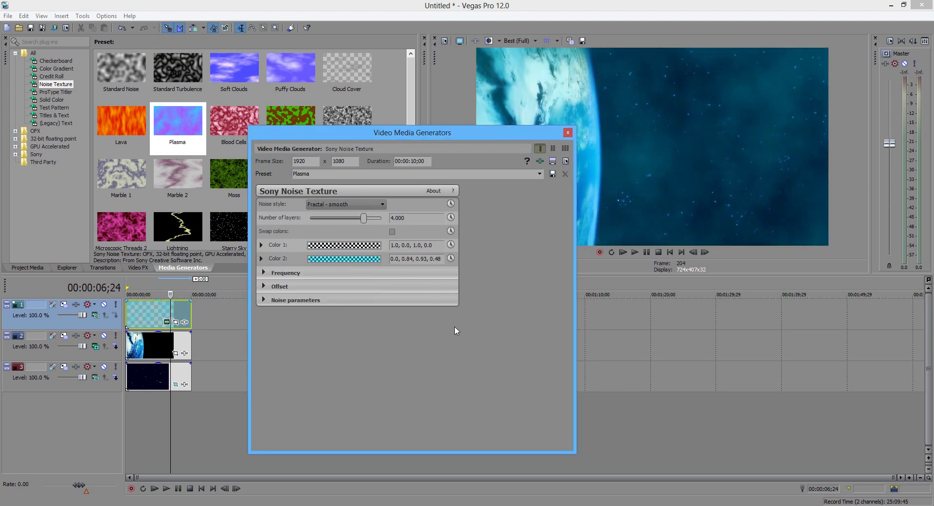
- Animate the noise texture's offset Progress with a keyframe of 10.000 at 00:00:10;00 and close the generator settings
click(262, 286)
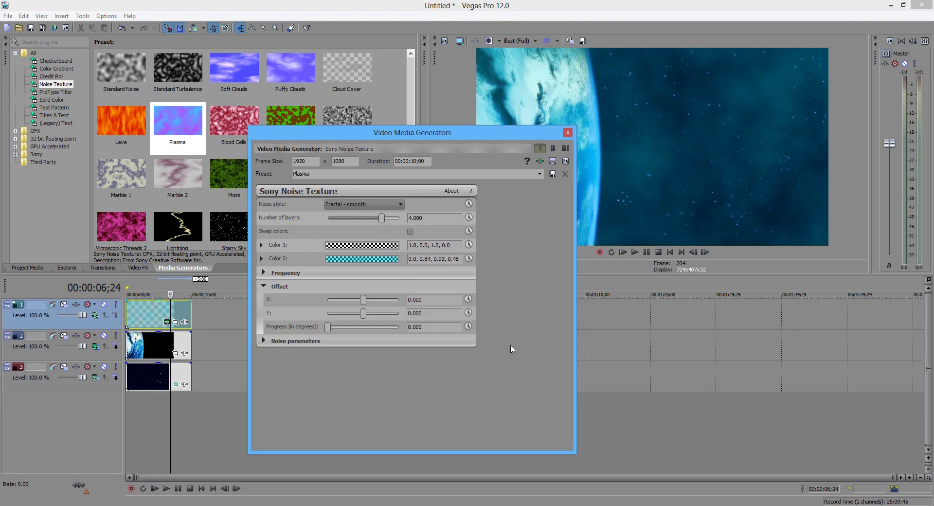
click(470, 328)
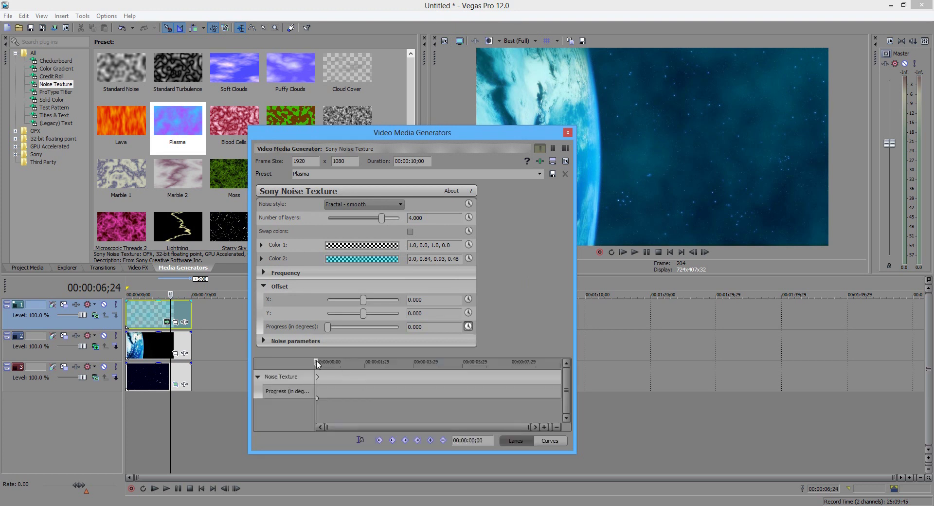
drag(316, 363, 715, 336)
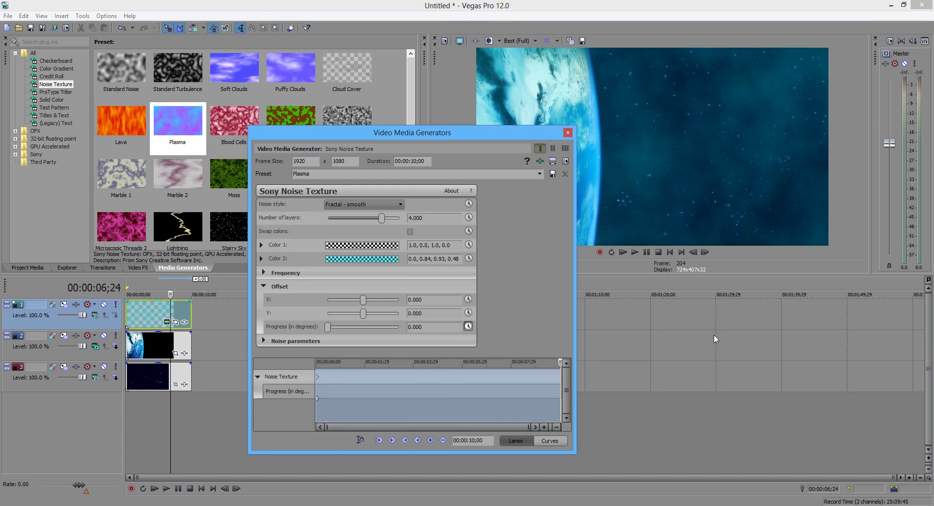
click(715, 339)
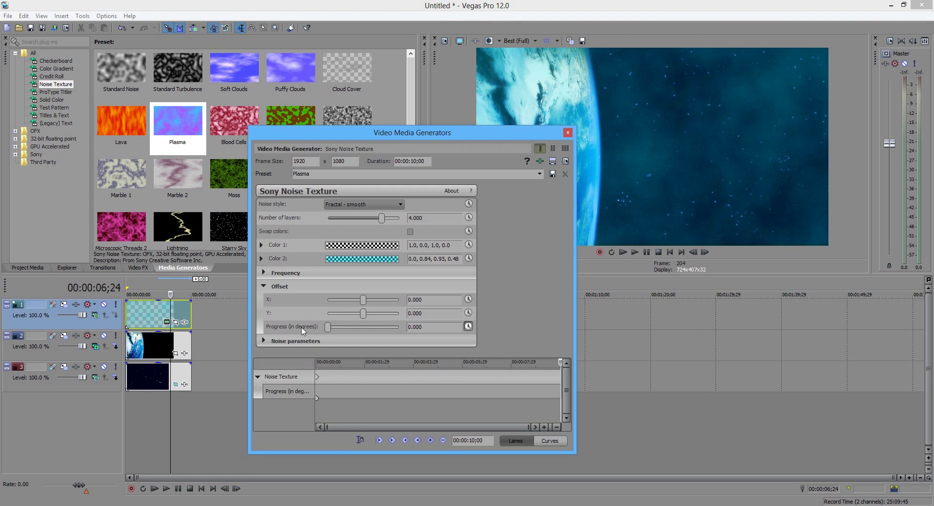
drag(327, 326, 611, 321)
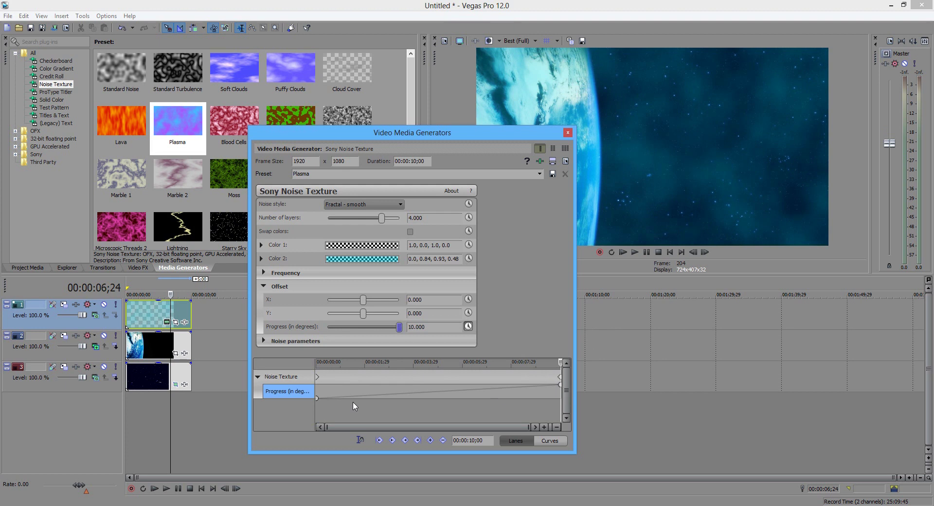
click(568, 133)
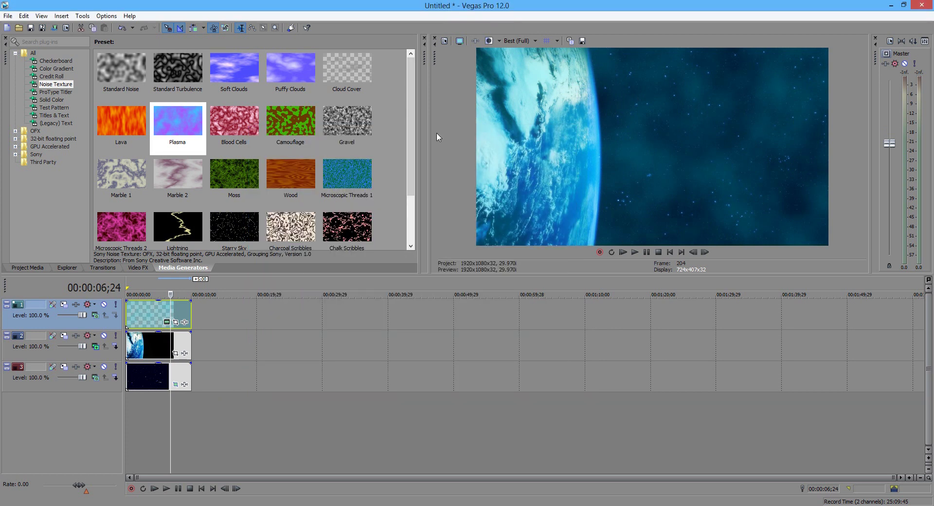
- Enable masking on the noise texture event and draw a closed path around the planet area, following its curved edge
click(176, 323)
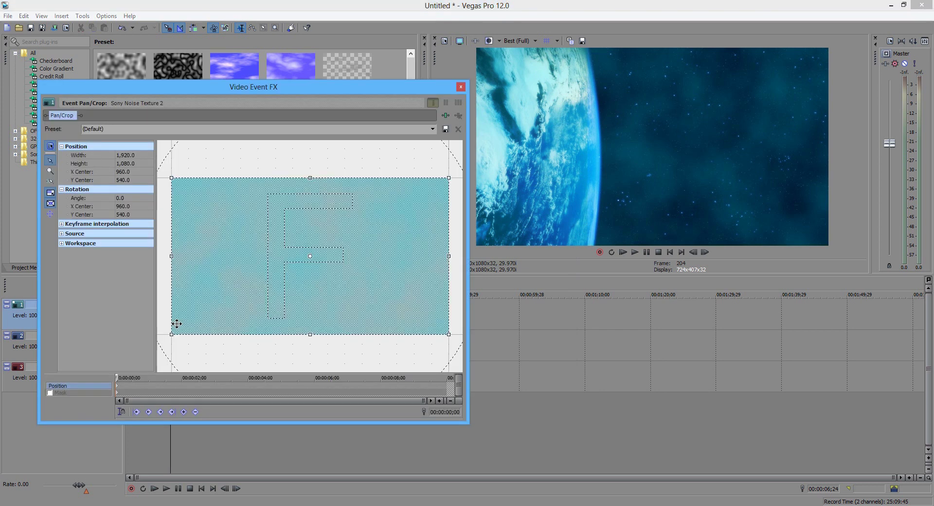
click(50, 392)
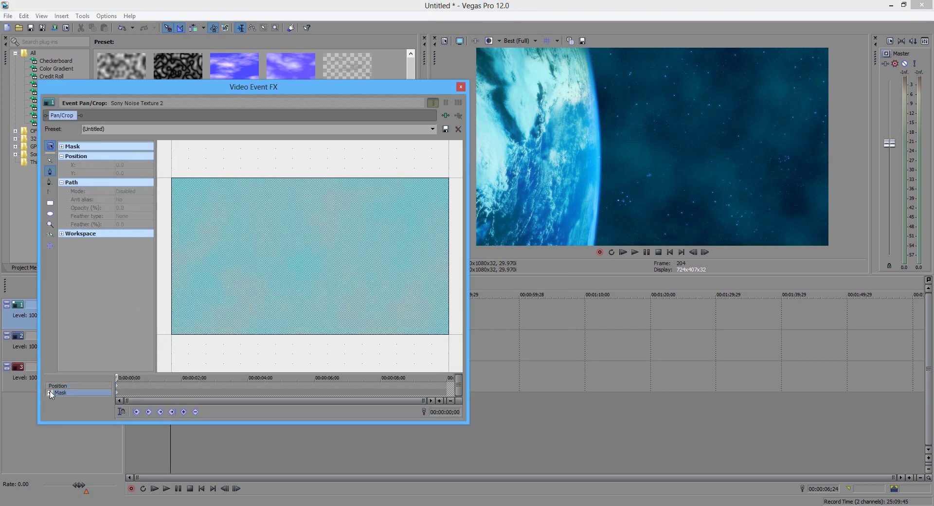
click(51, 172)
click(210, 161)
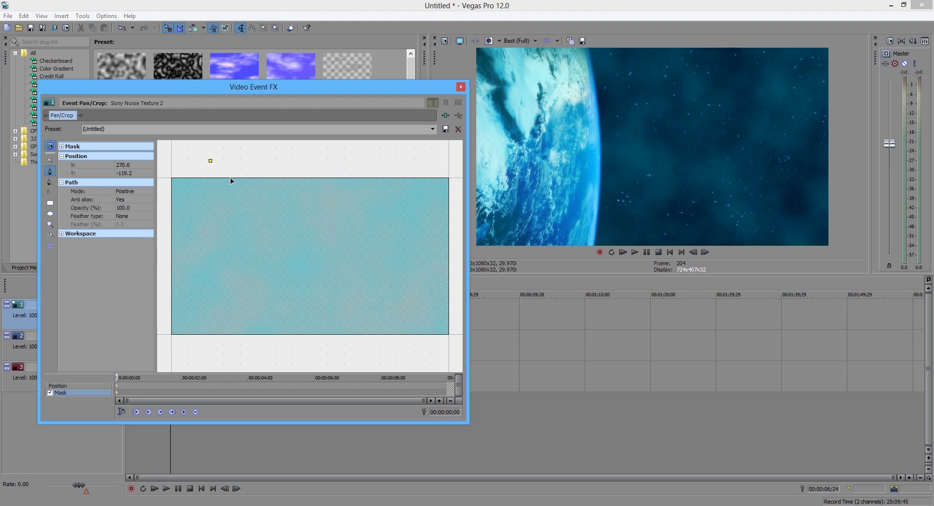
click(231, 178)
click(238, 196)
click(249, 221)
click(250, 264)
click(243, 289)
click(241, 312)
click(233, 332)
click(219, 346)
click(163, 345)
click(164, 158)
click(210, 161)
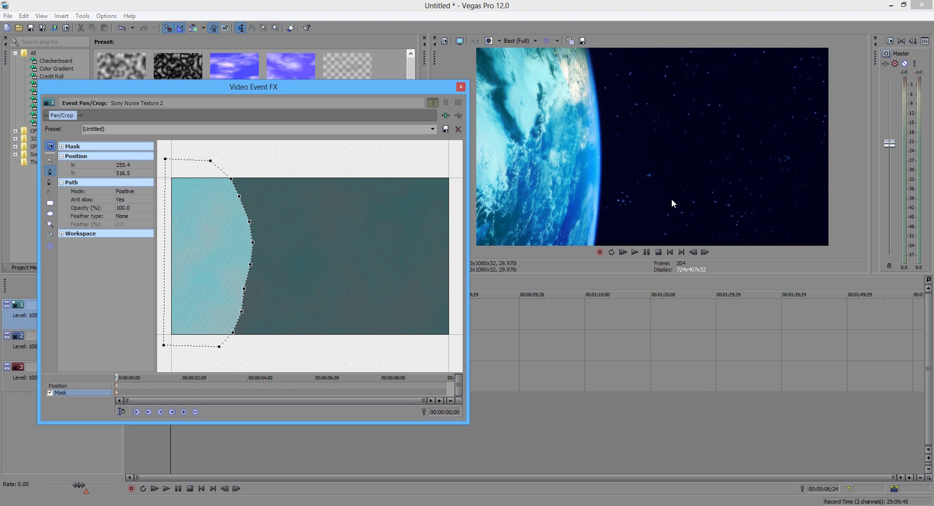
- Feather the noise texture's mask path outward, setting the feather type to Out and the amount to 23.0%, and close the mask settings
click(128, 217)
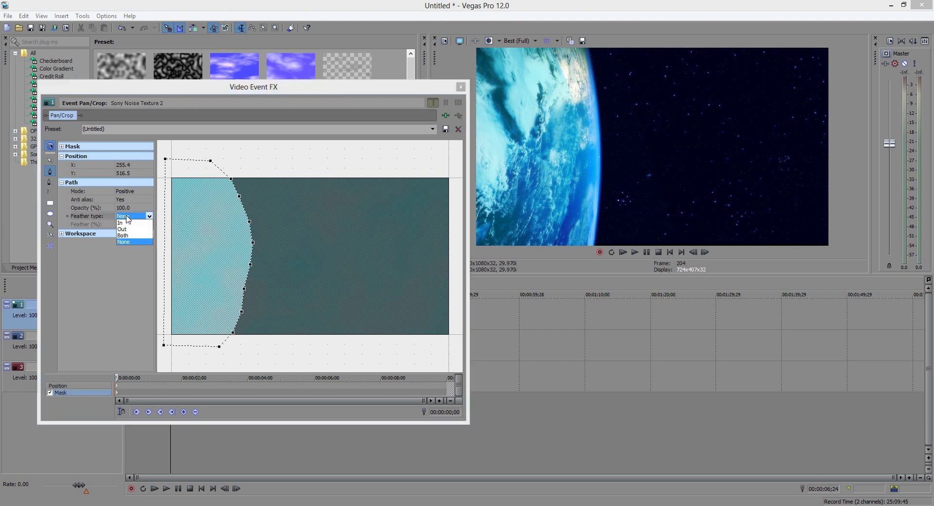
click(104, 294)
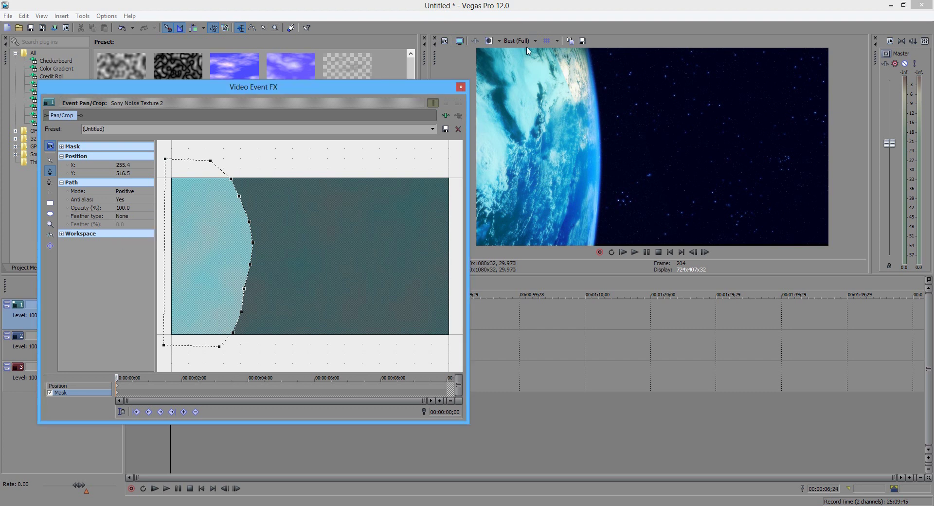
click(126, 218)
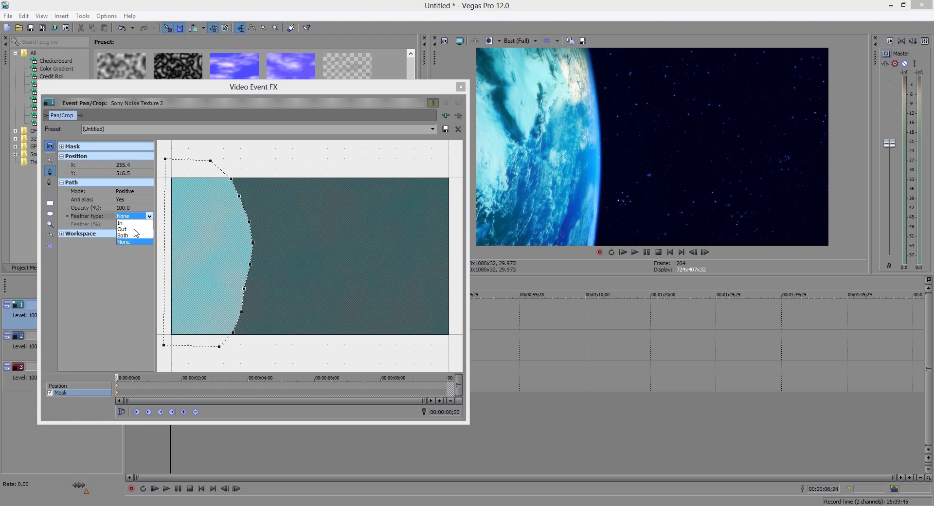
click(135, 229)
click(144, 223)
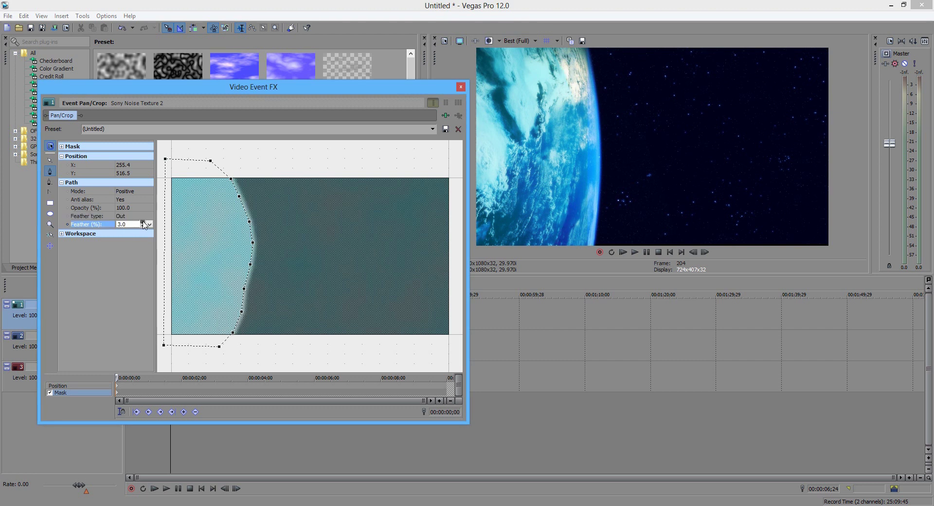
drag(143, 222, 144, 224)
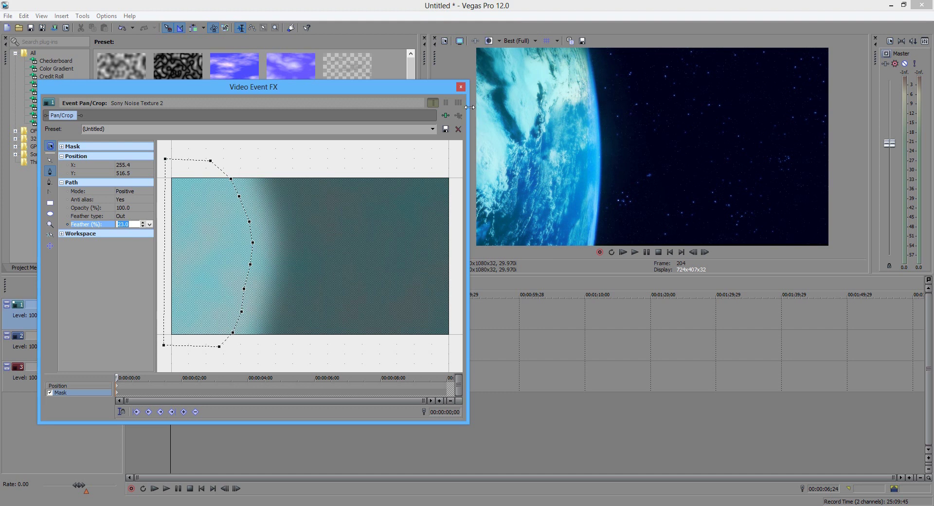
click(461, 88)
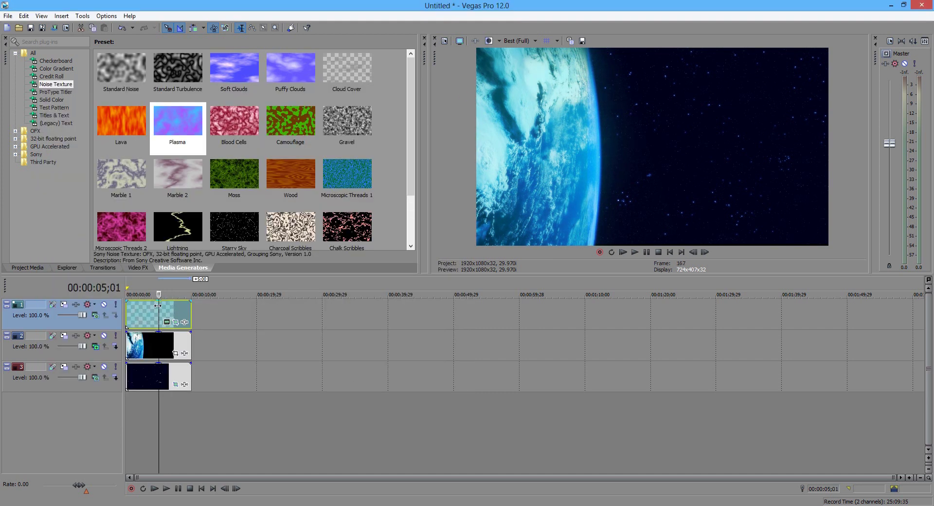
- Insert a new video track above the others and add a Titles & Text event to it at 00:00:02;11
click(142, 410)
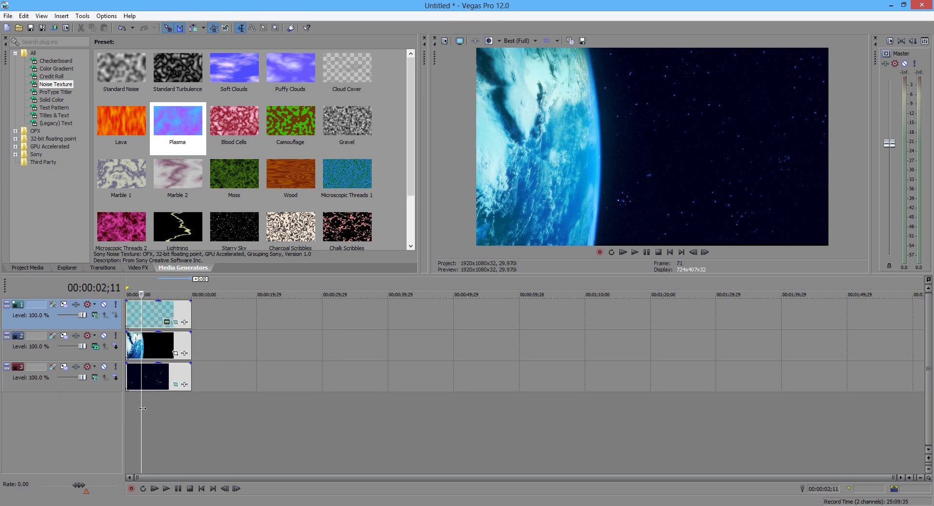
right_click(147, 409)
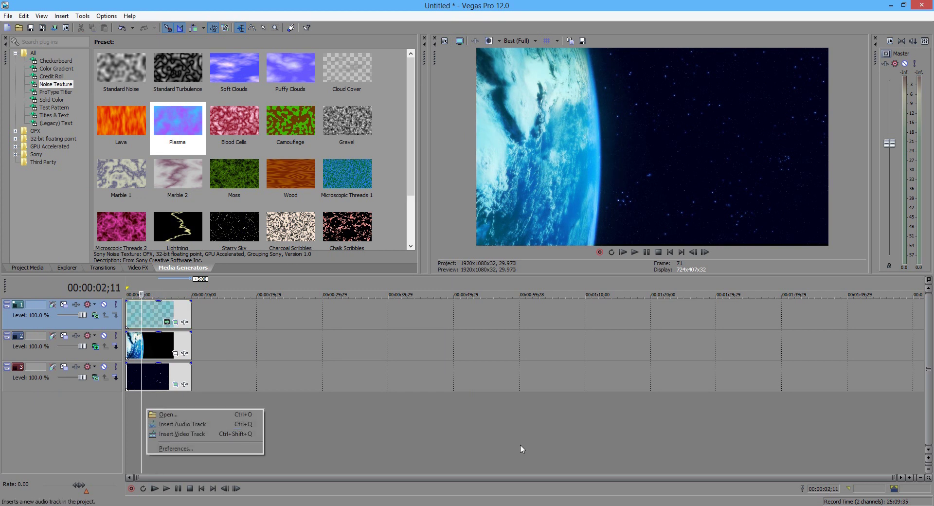
click(215, 439)
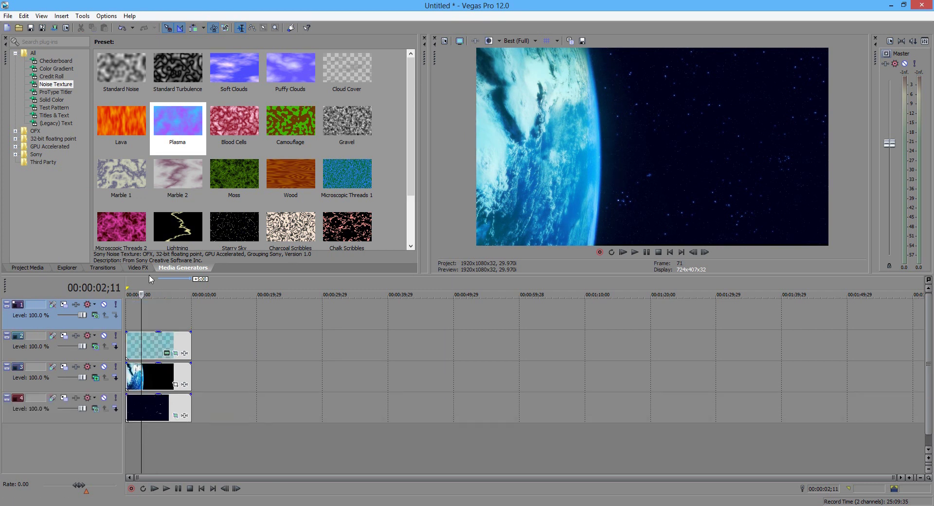
right_click(150, 304)
click(173, 450)
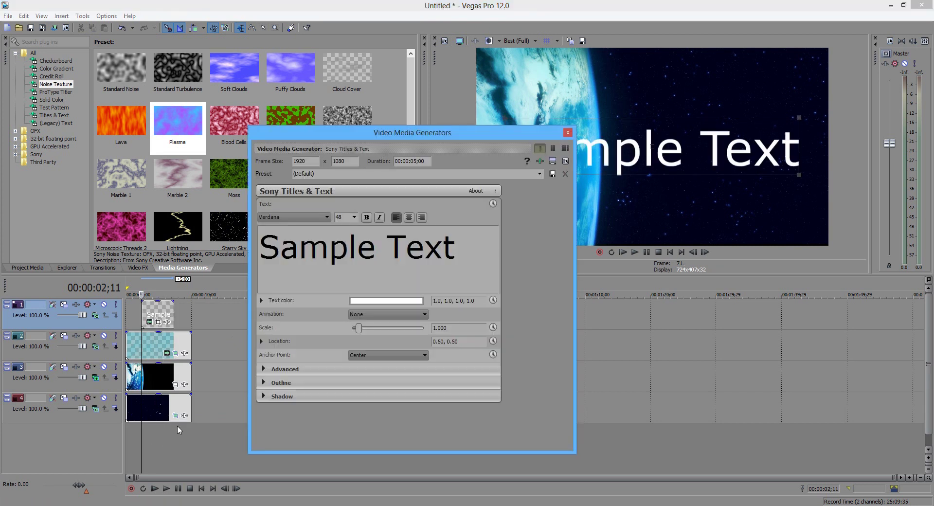
- Replace the sample title text with "MrjubbleTv" and set its font to Segoe UI
key(ctrl+a)
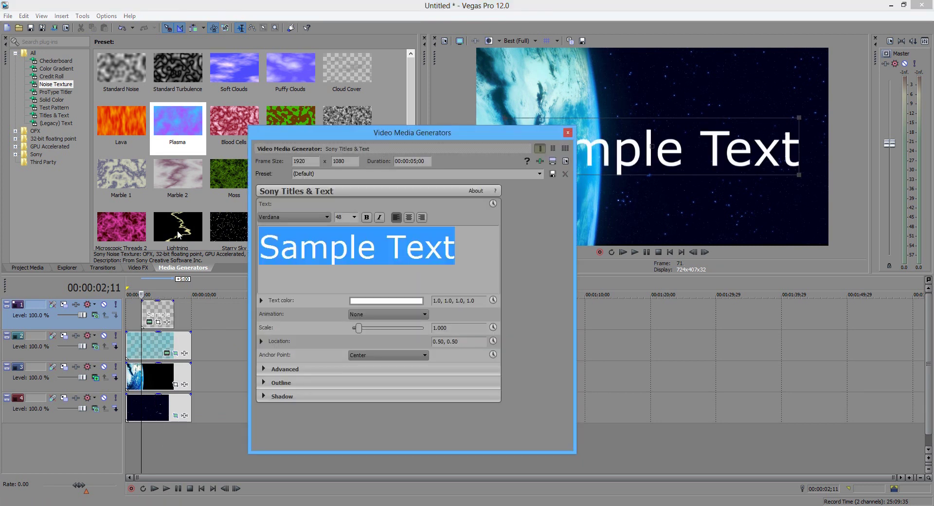
text(Mr)
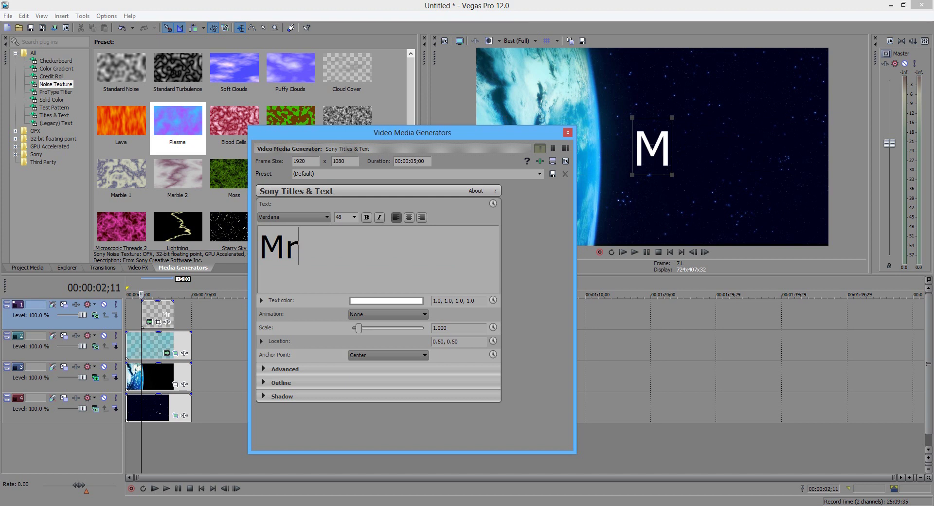
text(jubbleTv)
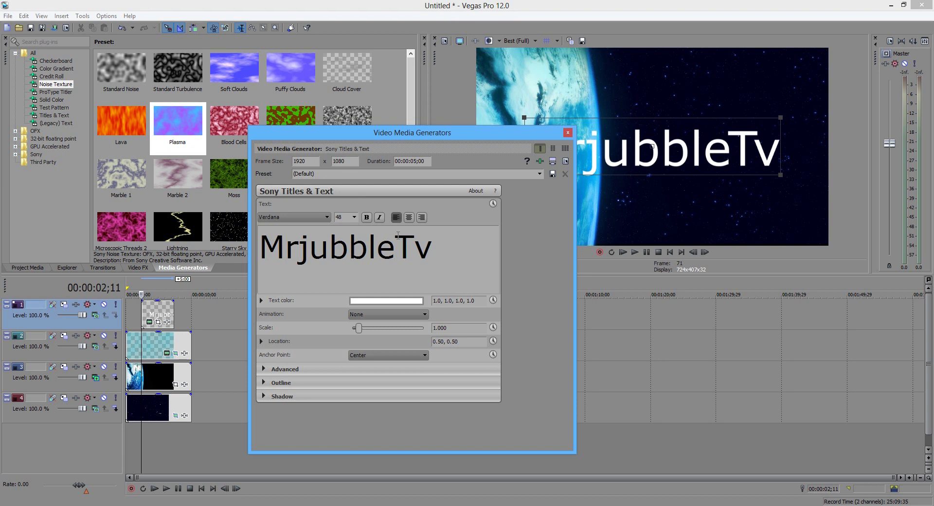
key(ctrl+a)
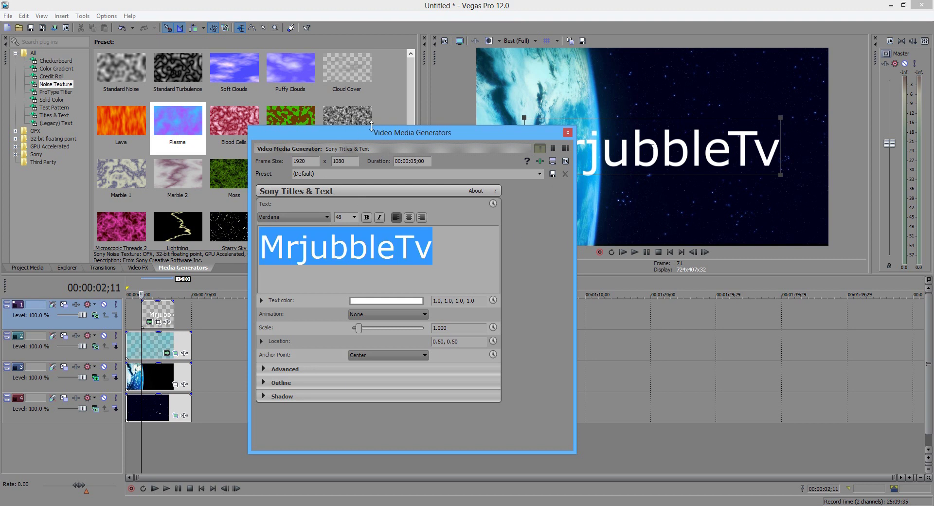
drag(371, 127, 240, 231)
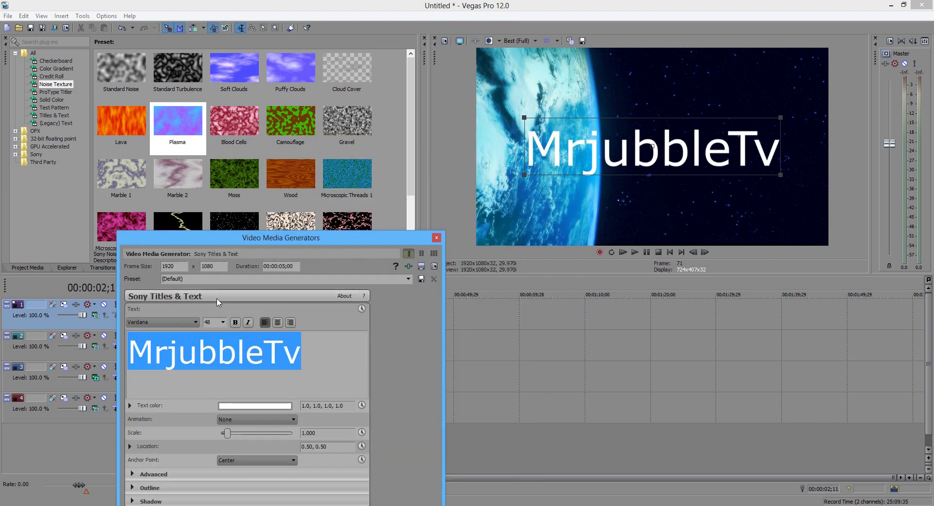
click(189, 323)
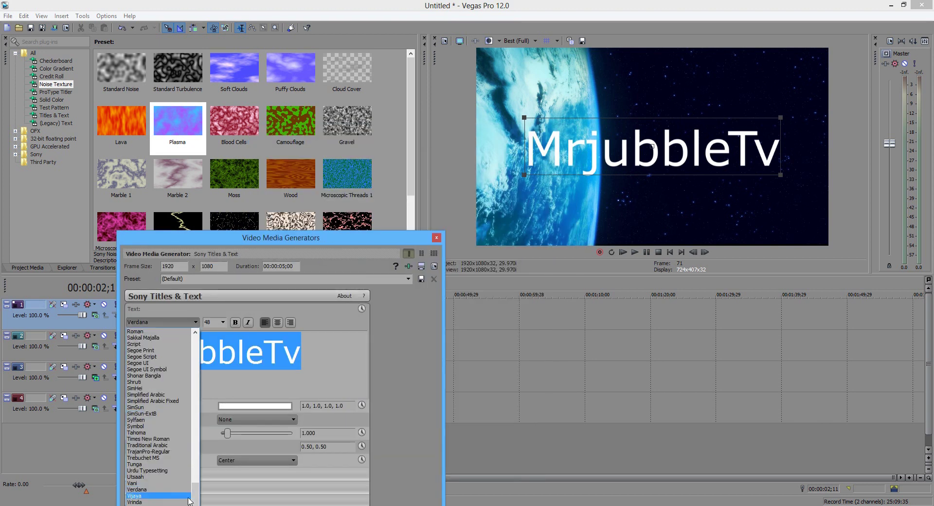
scroll(182, 501, up, 7)
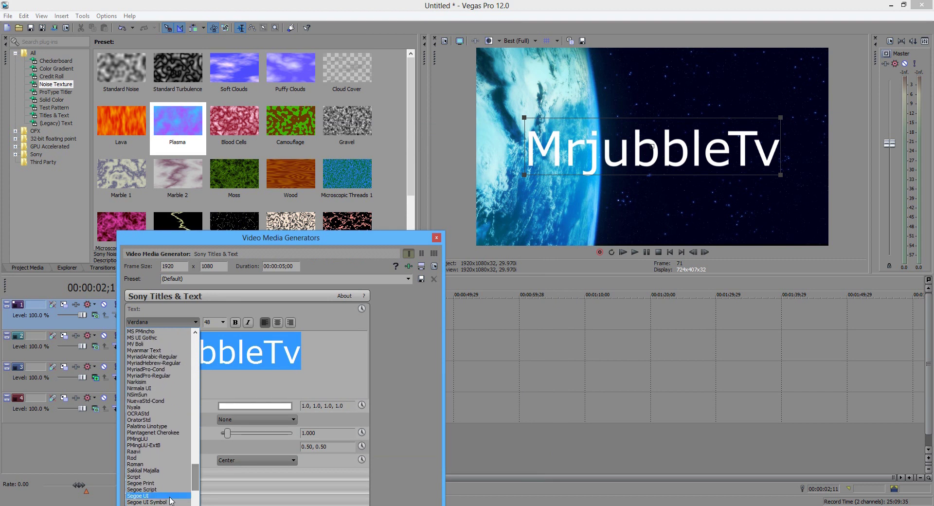
click(170, 497)
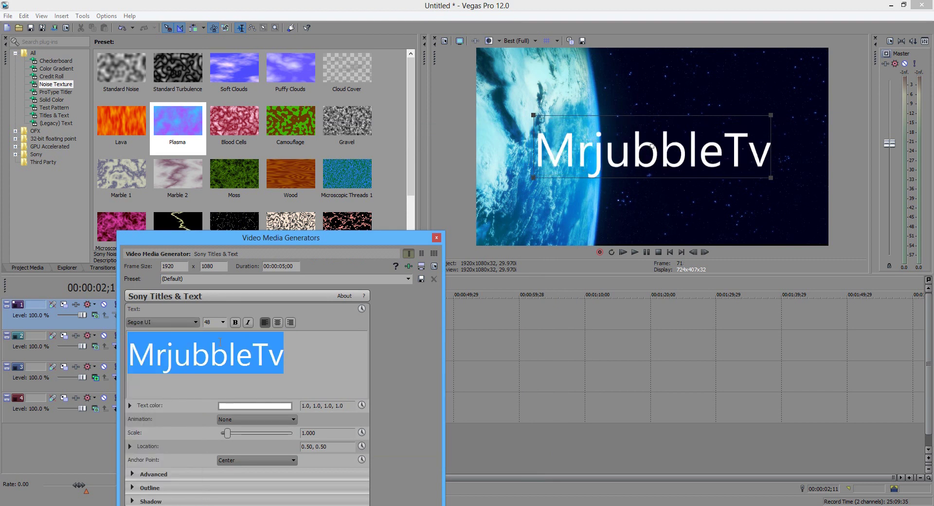
- Scale the title down to about 0.458 and stretch its event to span the full length of the events below
drag(533, 178, 599, 165)
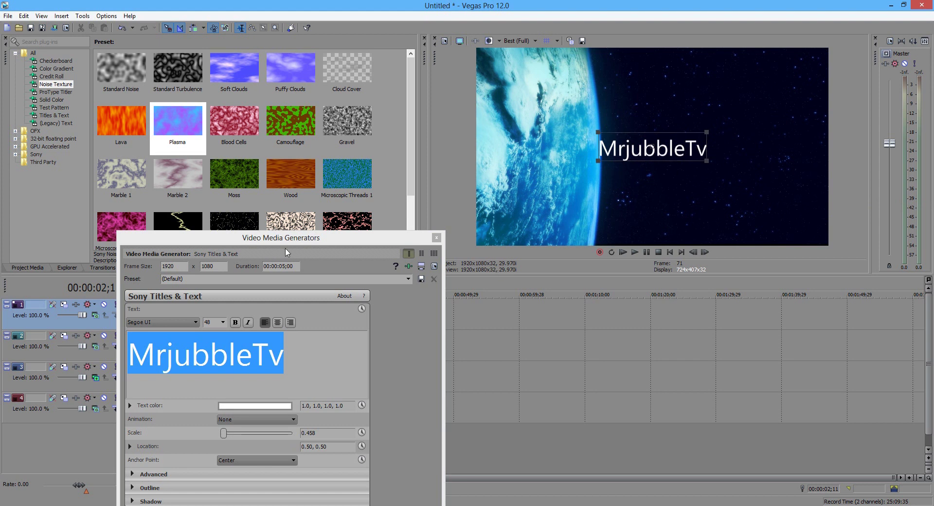
click(437, 237)
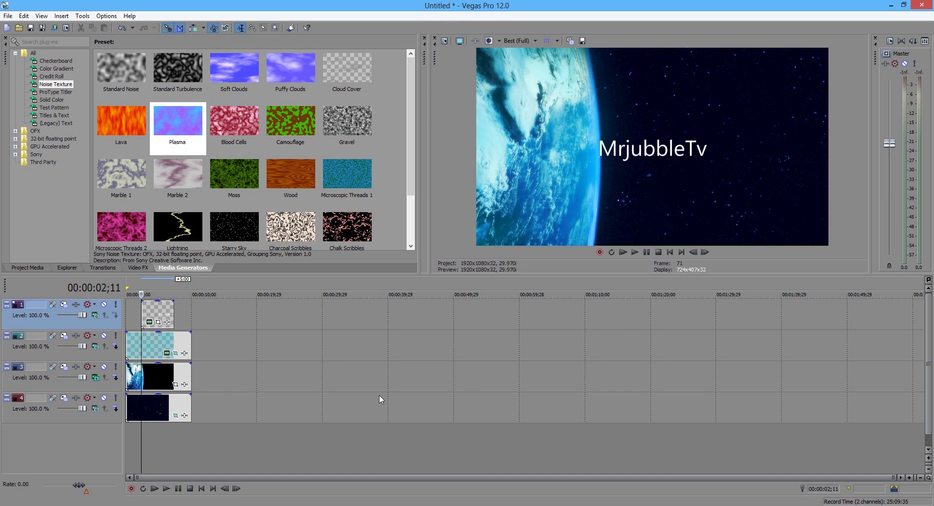
drag(145, 316, 196, 314)
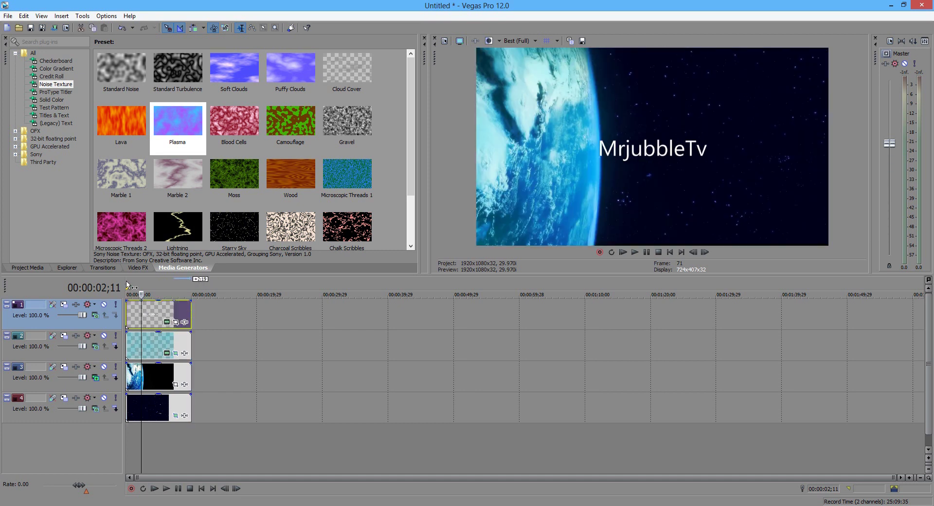
- Apply the Linear Wipe preset "Left-Right, Hard Edge" to the start of the title event and extend its fade-in to 00:00:03;10
click(103, 269)
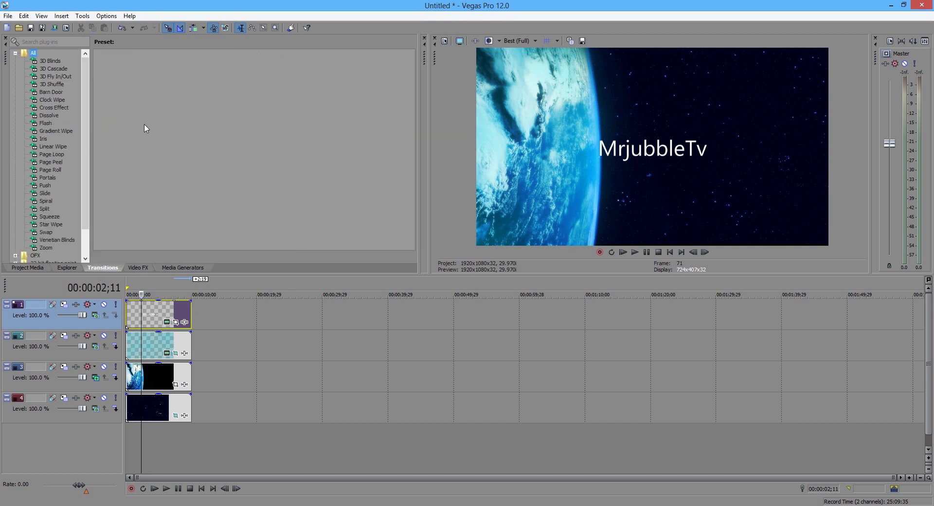
click(68, 132)
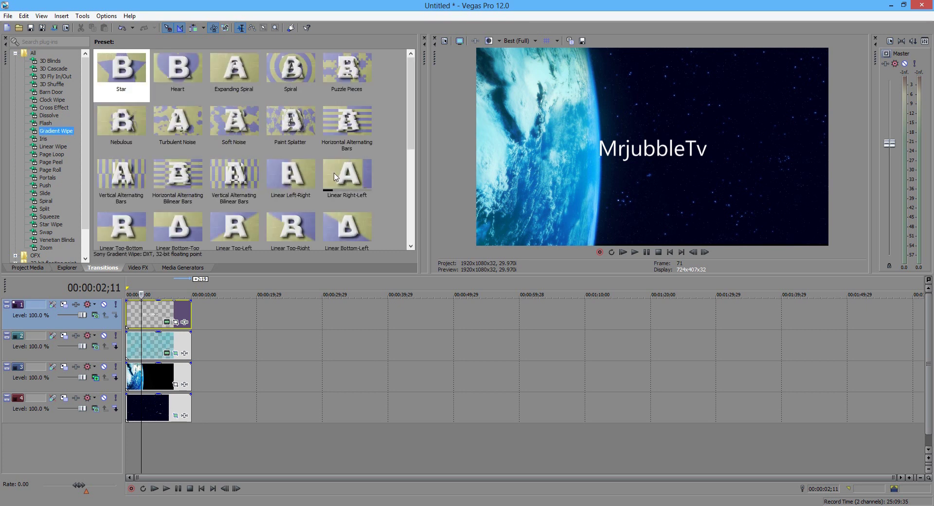
scroll(379, 167, down, 2)
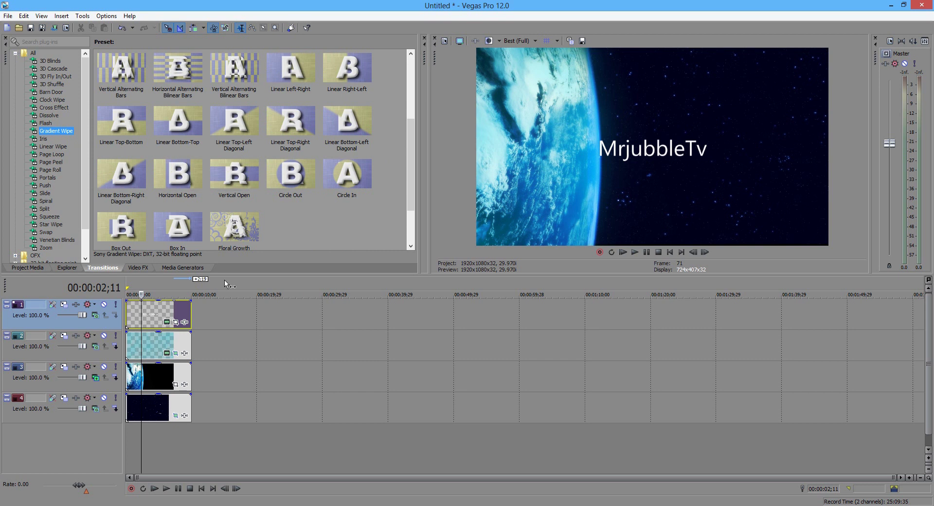
click(59, 147)
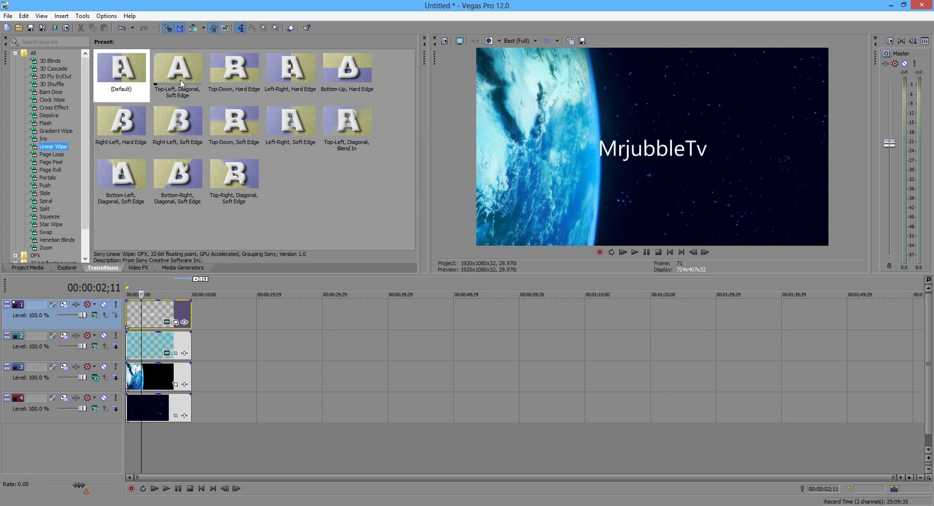
drag(290, 73, 128, 318)
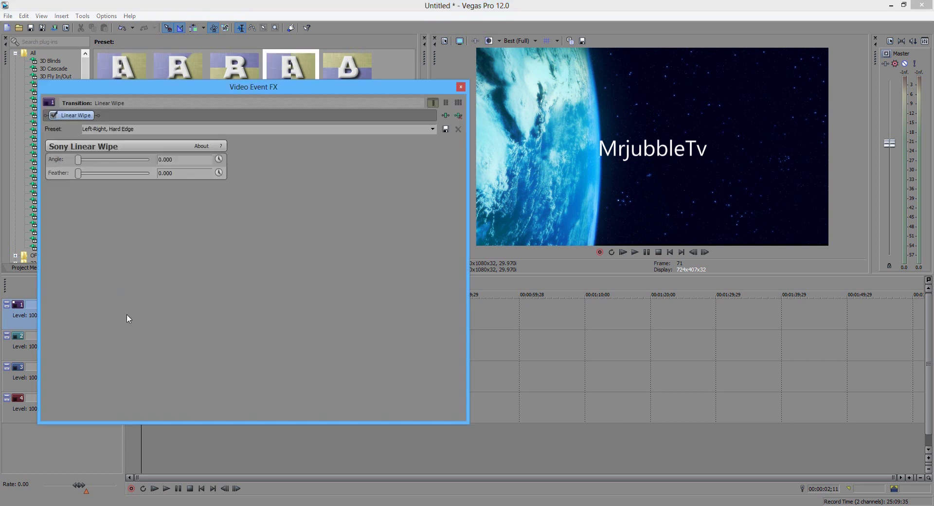
click(461, 87)
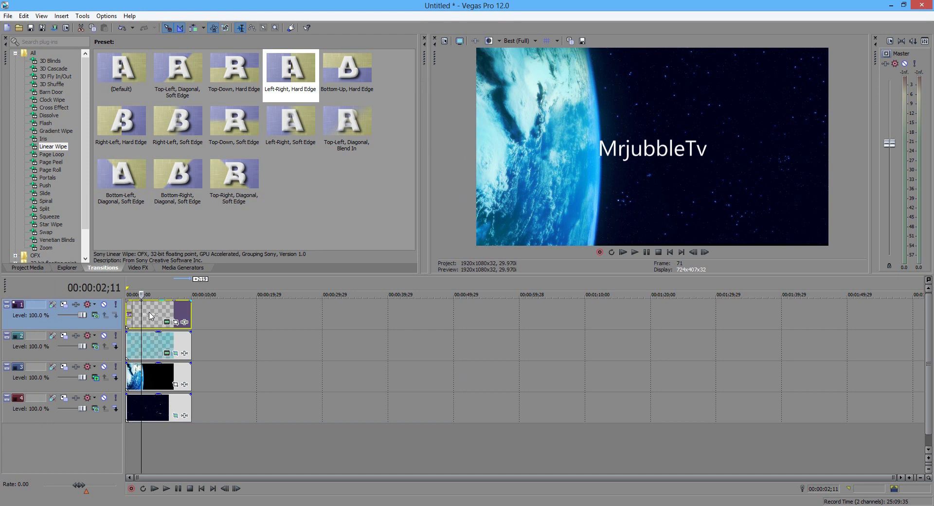
drag(134, 312, 147, 312)
mouse_move(144, 314)
mouse_down()
mouse_move(128, 314)
mouse_move(143, 307)
mouse_up()
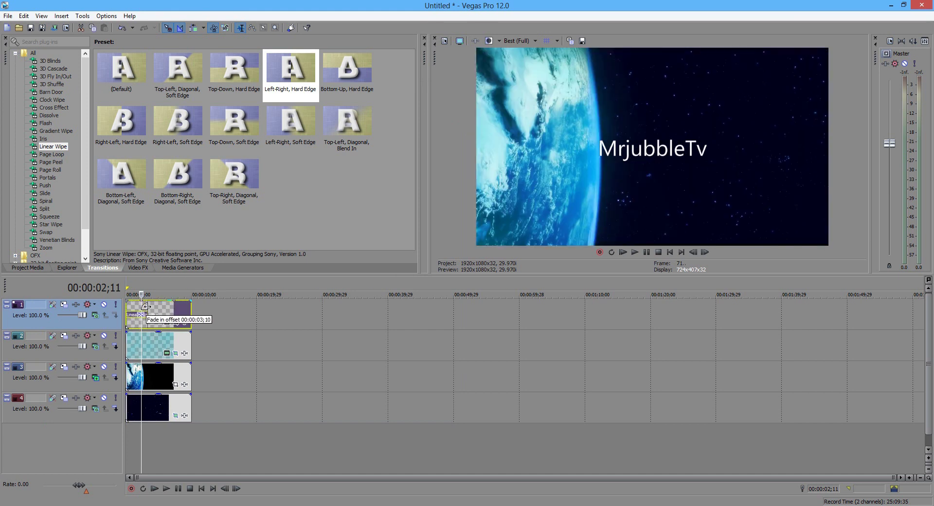
- Step through the composition frame by frame from the start to examine the title's wipe-in
click(201, 489)
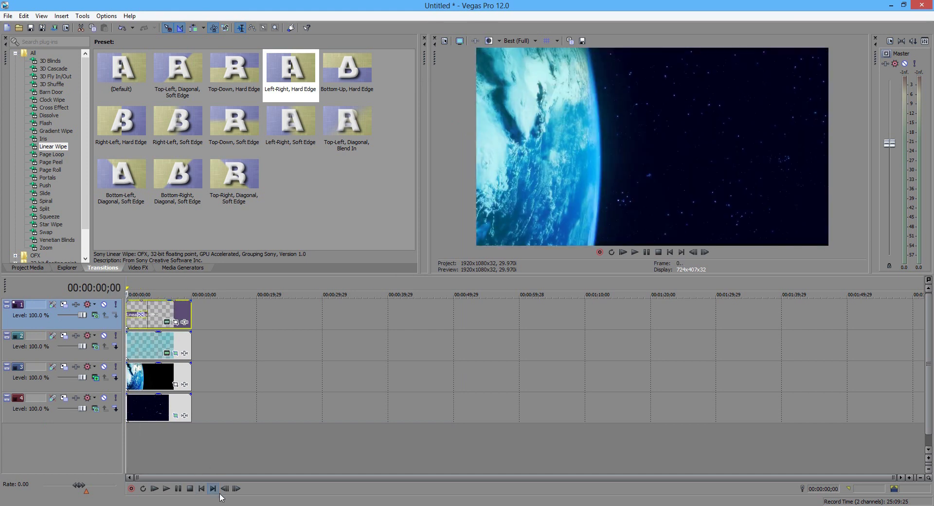
click(237, 489)
click(236, 489)
click(237, 488)
click(236, 489)
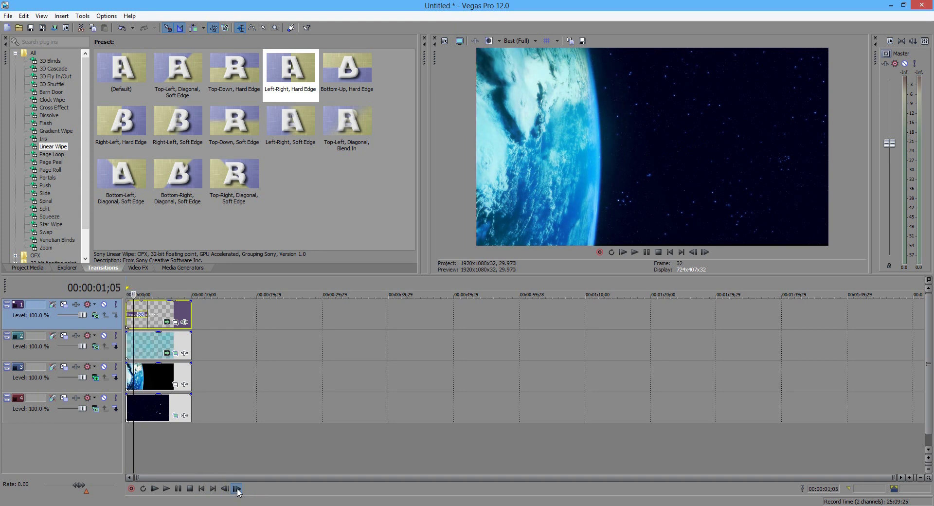
click(236, 488)
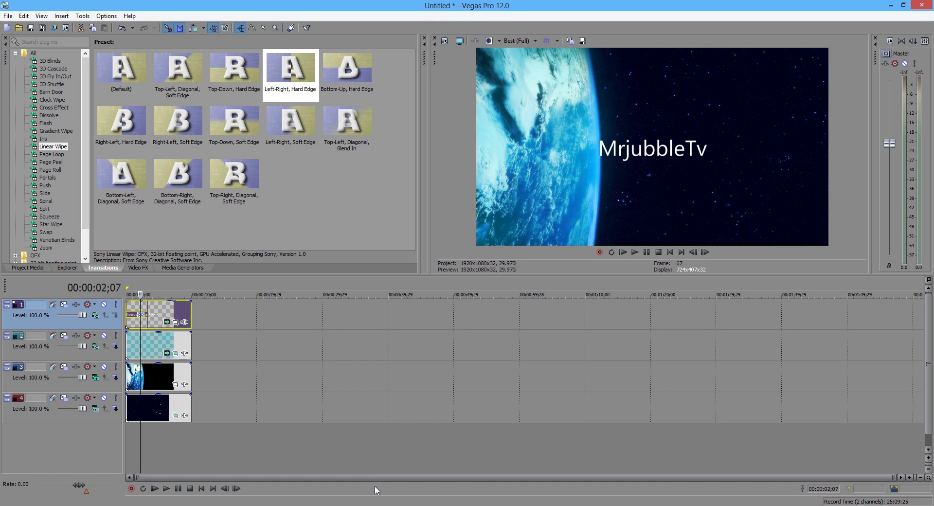
- Save the project to the Desktop as P1 in the Vegas Pro Project File format
click(6, 15)
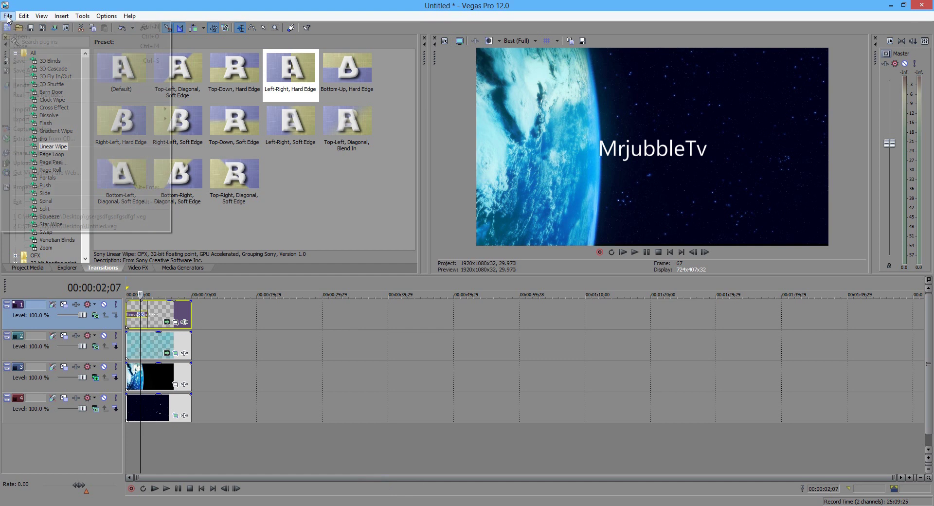
click(73, 74)
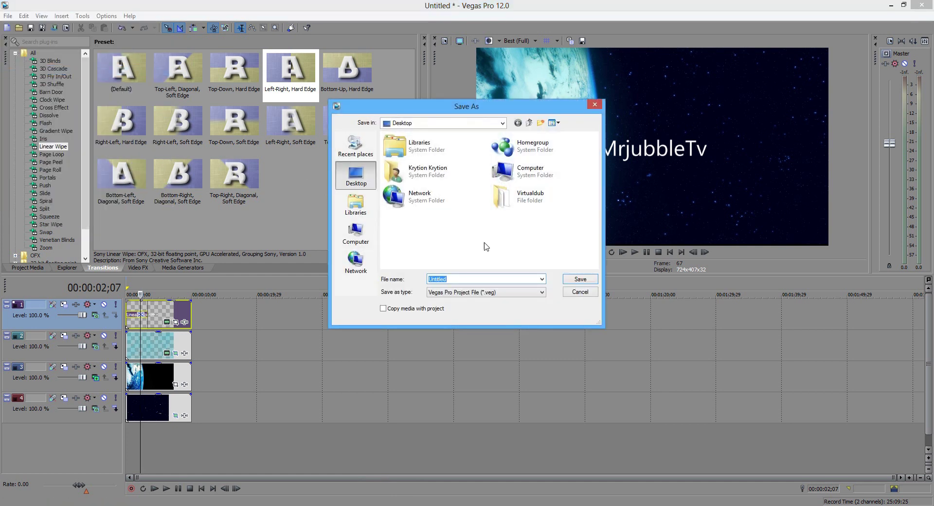
text(P1)
click(581, 280)
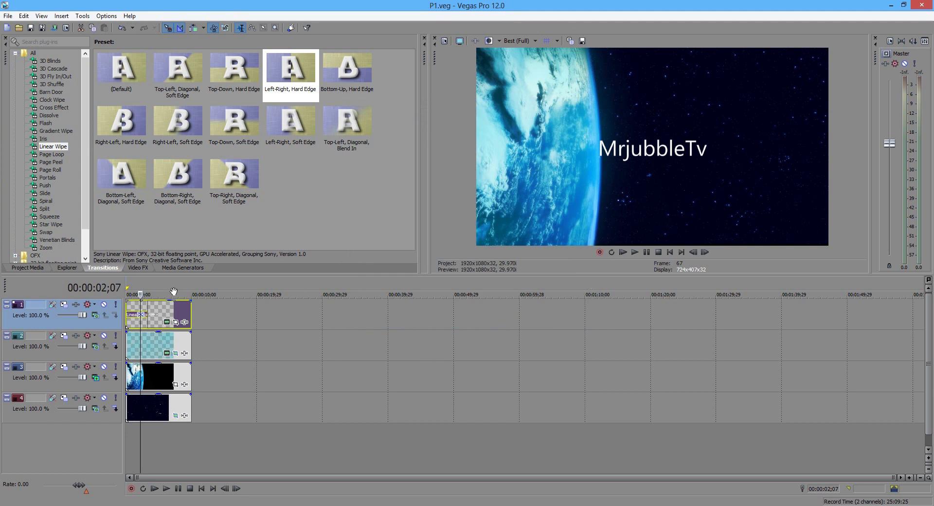
- Set the loop region over the full length of the events and render it to the Desktop as P1.mp4 with the BF4 template
drag(126, 289, 192, 286)
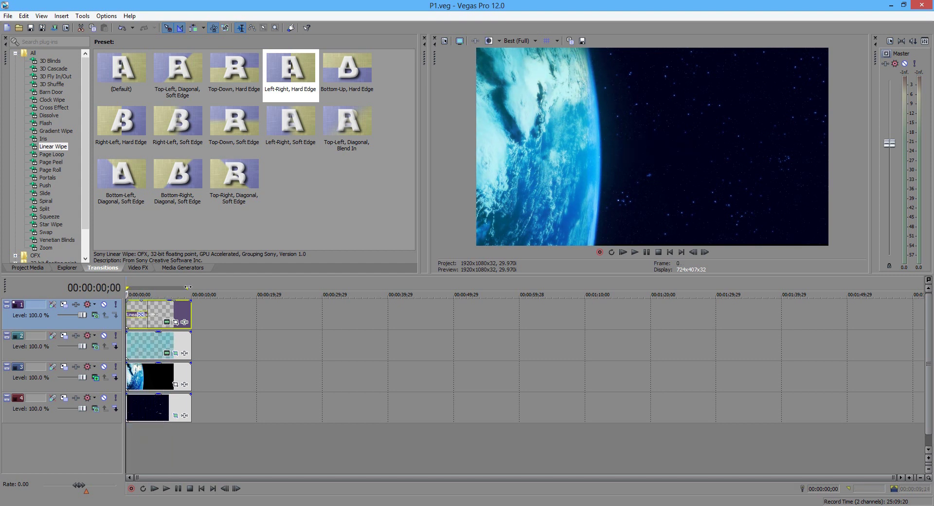
click(162, 286)
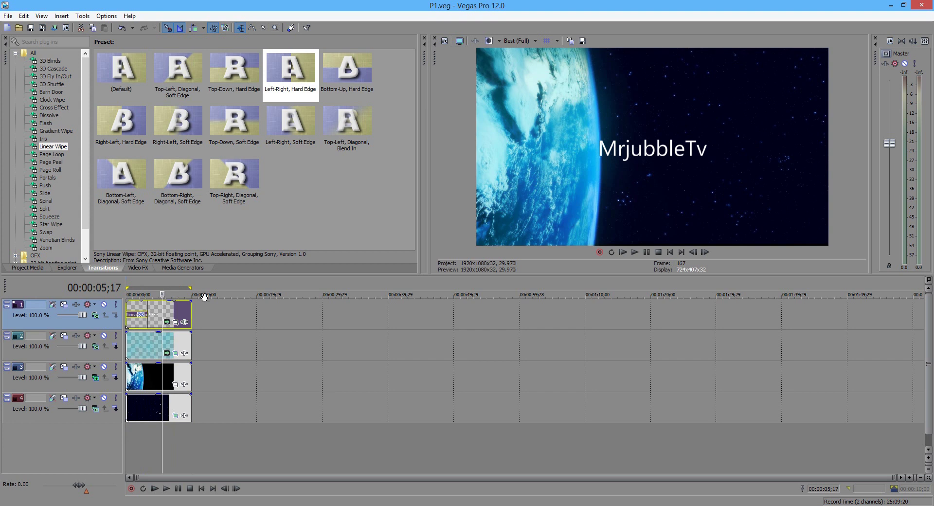
click(8, 16)
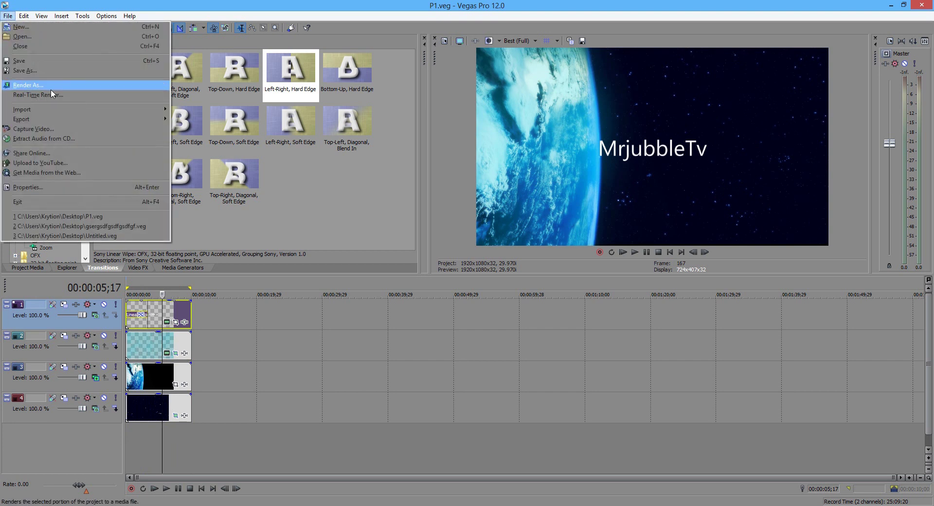
click(50, 86)
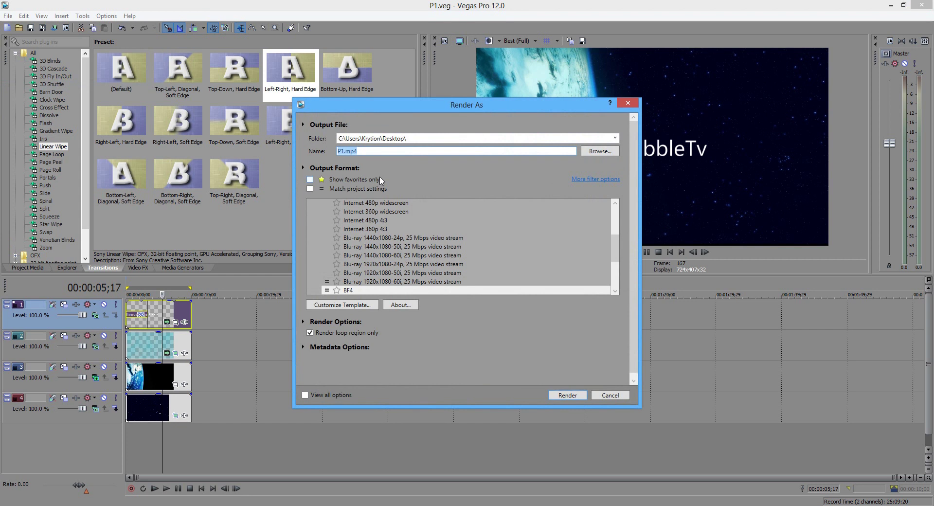
click(562, 396)
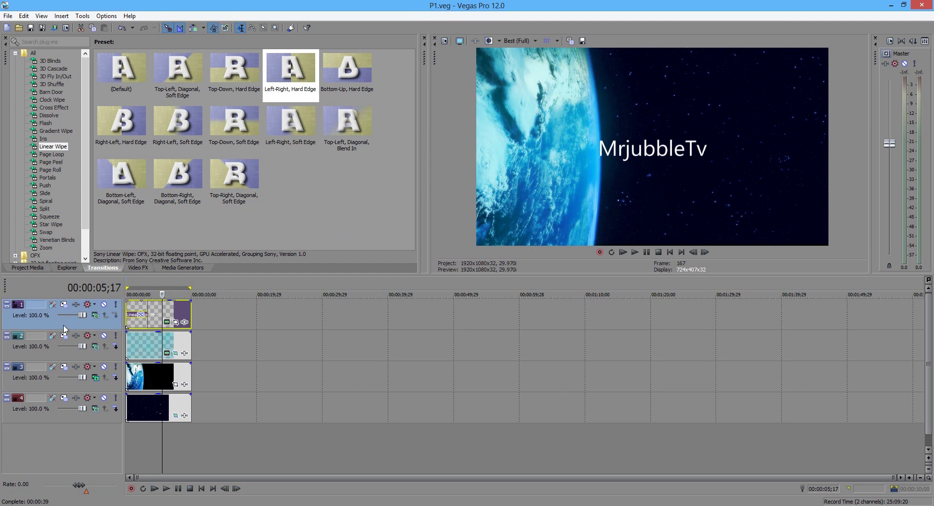
- Save the project and delete all four tracks from the timeline
click(8, 16)
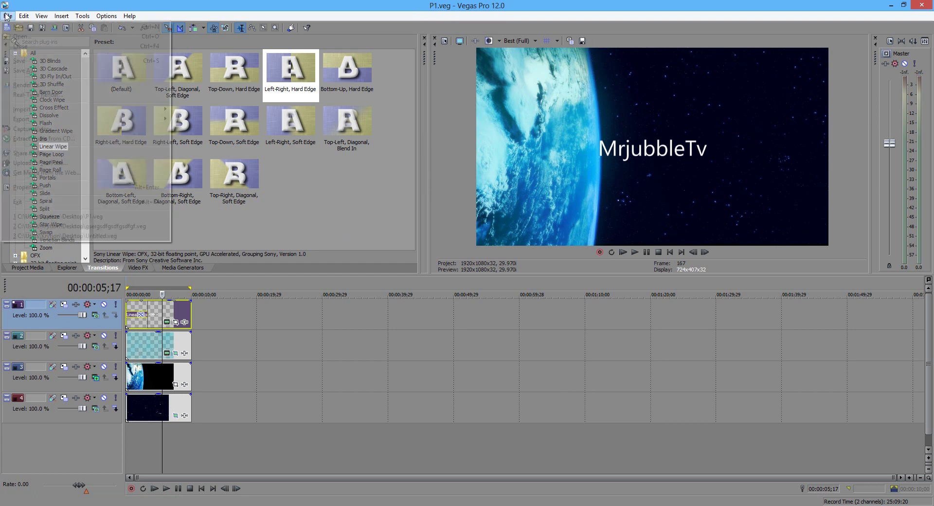
click(21, 46)
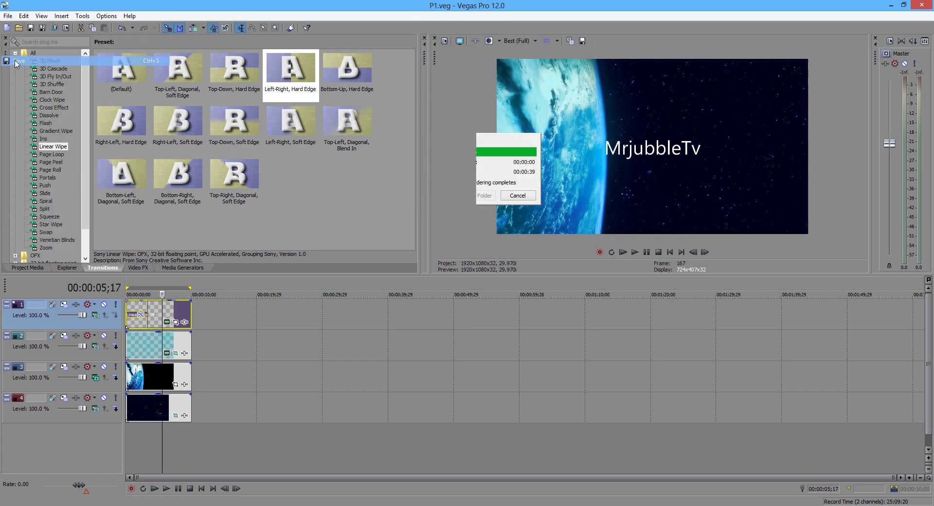
key(Delete)
click(45, 325)
key(Delete)
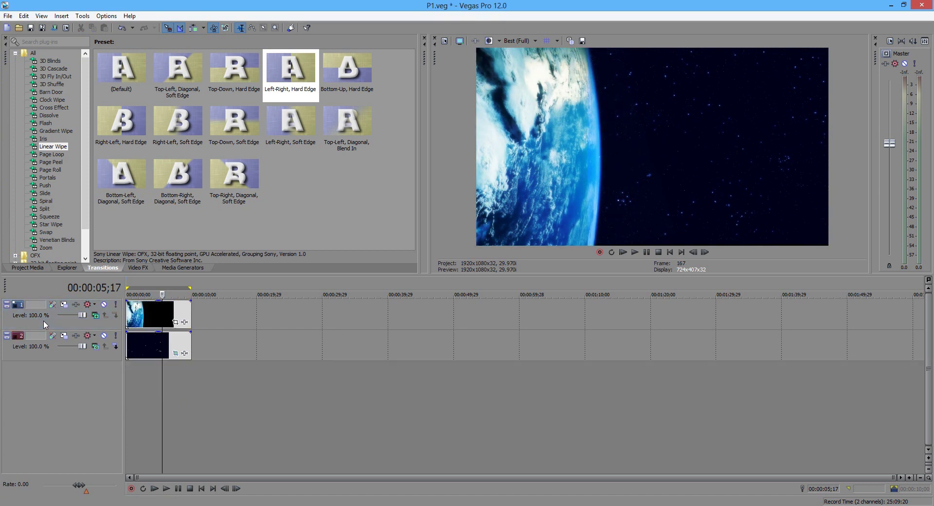
click(46, 329)
key(Delete)
click(45, 317)
key(Delete)
- Refresh the Desktop file list and add the rendered P1 video to the start of the empty timeline
click(59, 270)
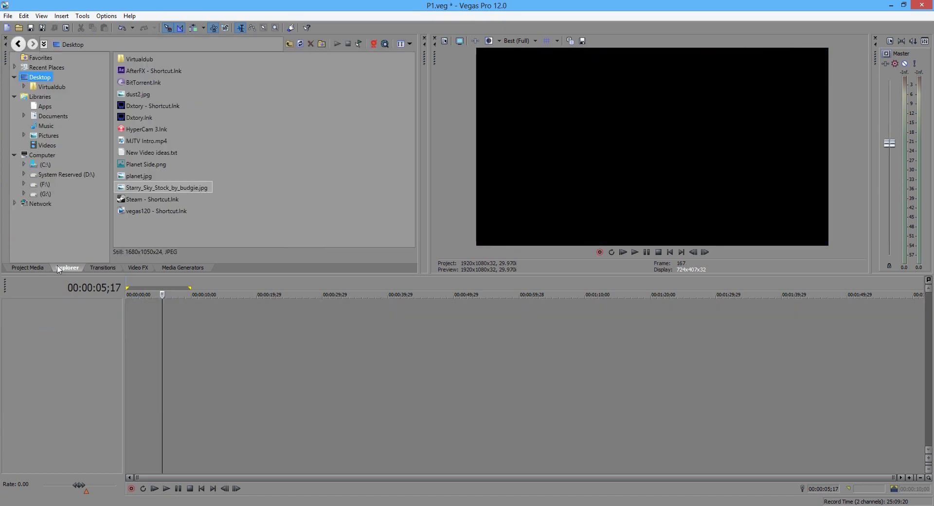
click(300, 44)
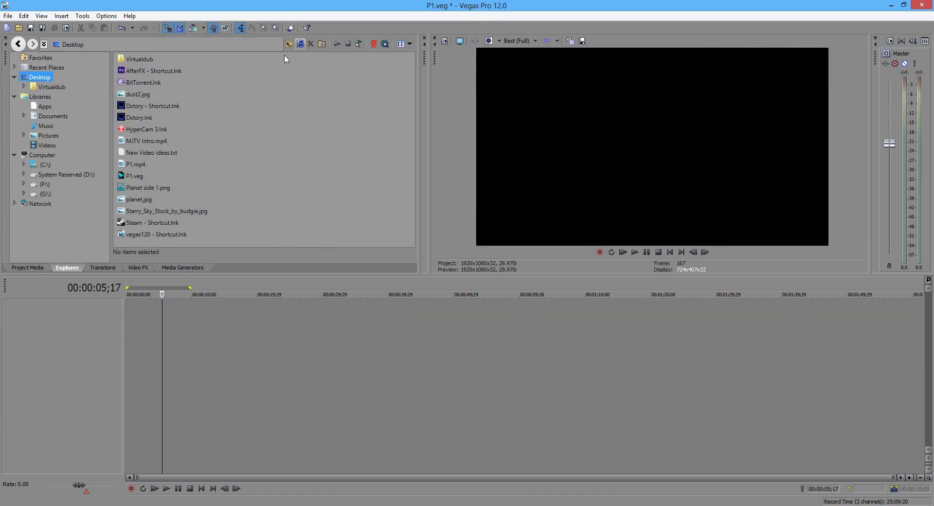
drag(136, 165, 115, 321)
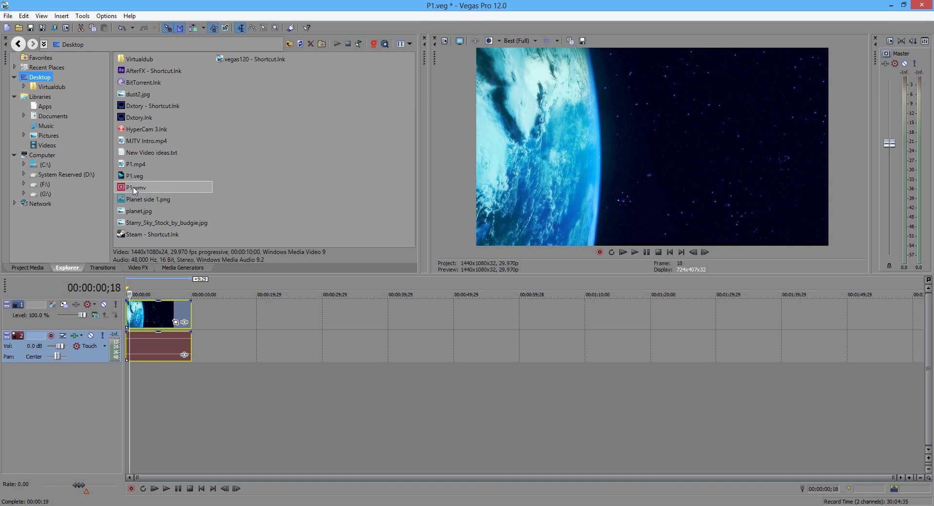
- Keyframe a slow zoom on the P1 event with Pan/Crop, shrinking the crop frame to 1,344 × 1,008 at 00:00:09;29
click(145, 166)
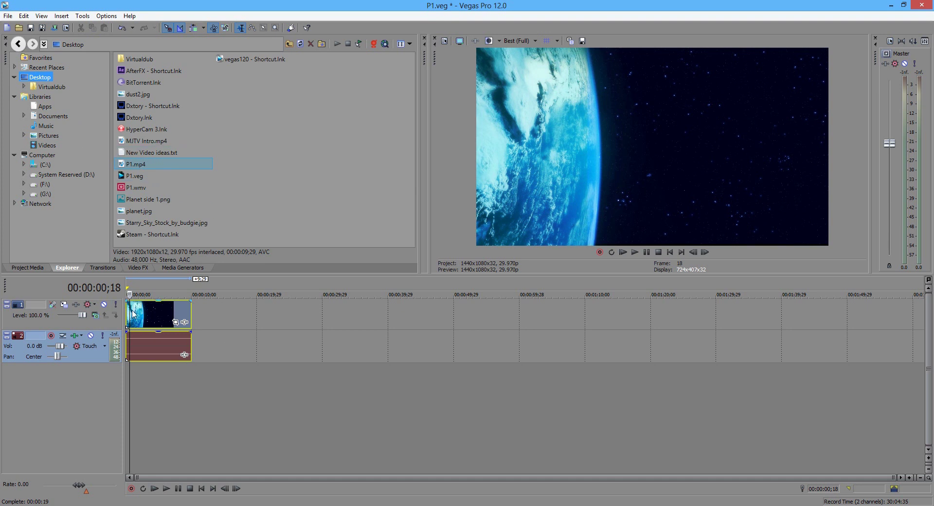
mouse_move(131, 309)
mouse_down()
mouse_move(178, 317)
mouse_move(126, 323)
mouse_up()
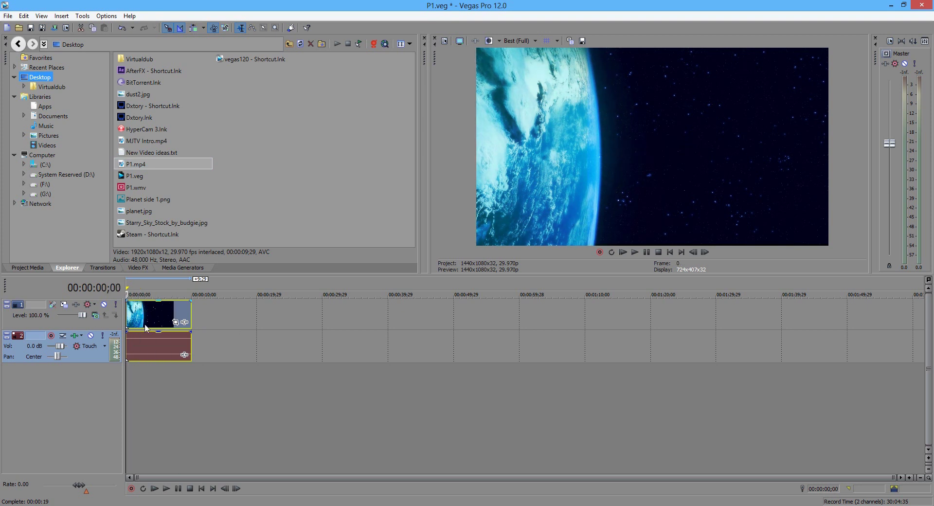
click(176, 322)
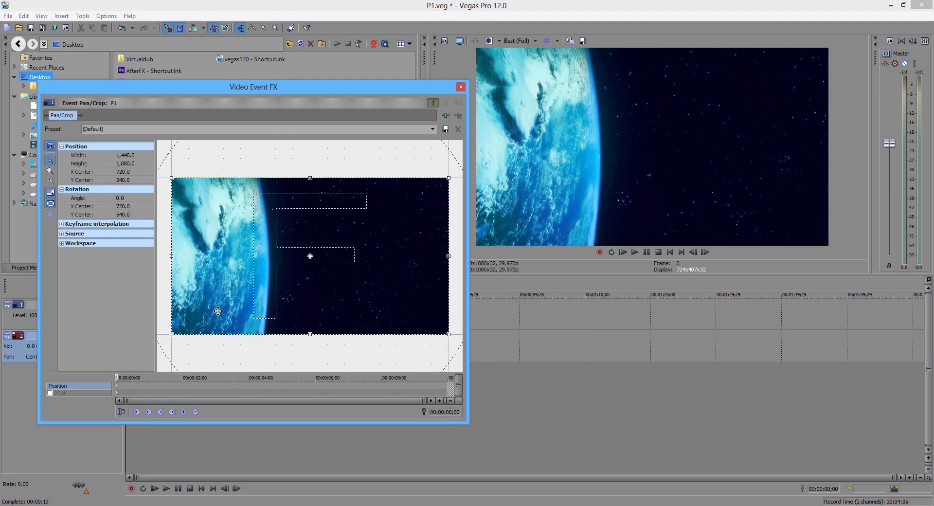
scroll(223, 316, down, 4)
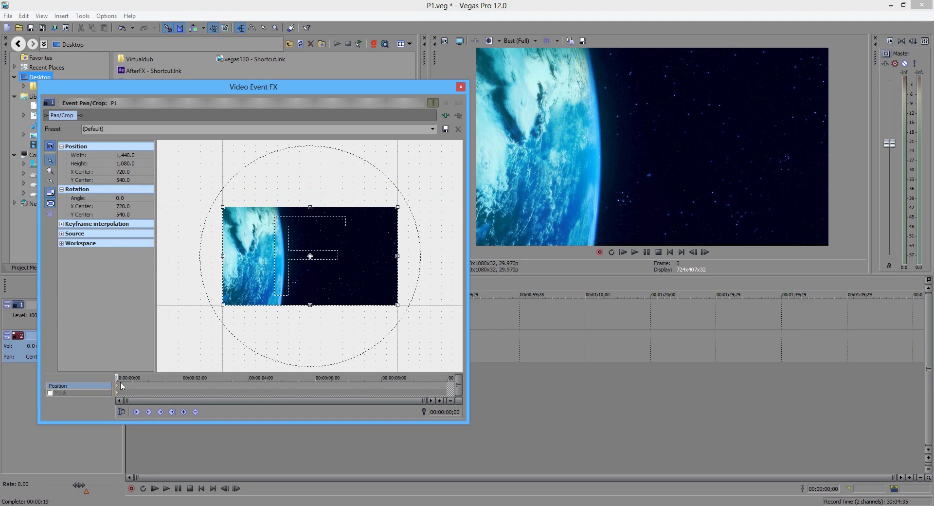
drag(119, 377, 411, 378)
drag(508, 371, 516, 372)
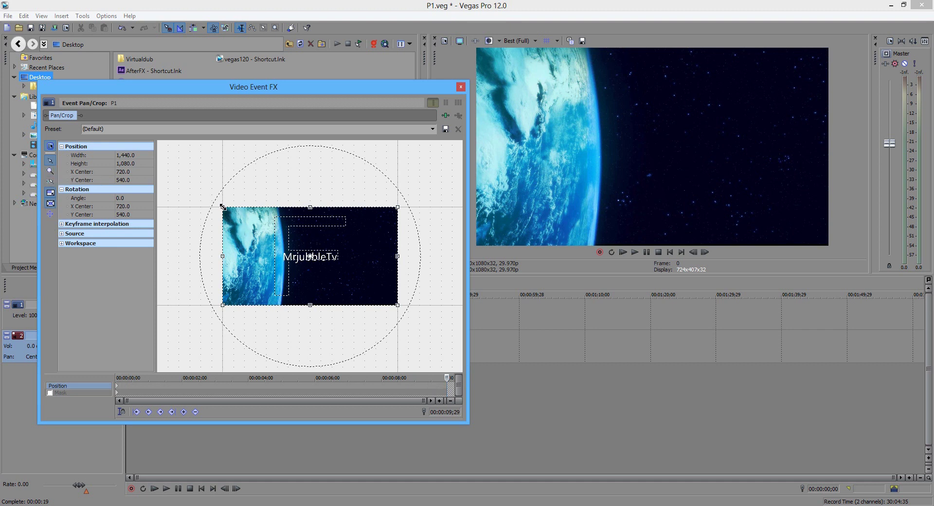
drag(223, 207, 228, 210)
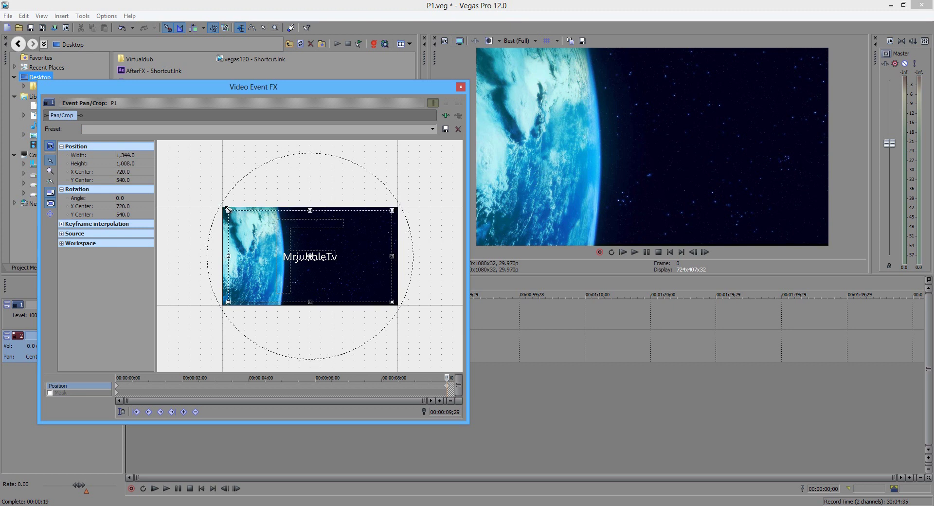
scroll(316, 272, up, 3)
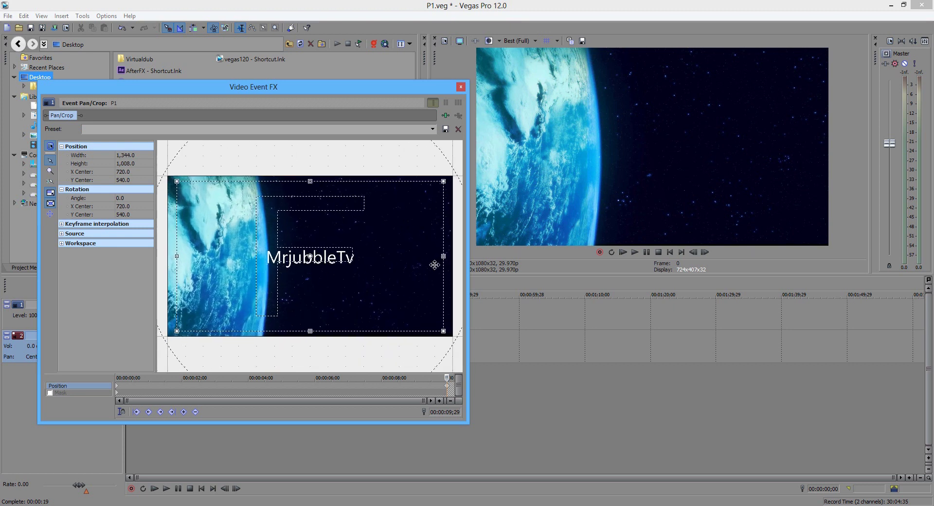
click(461, 87)
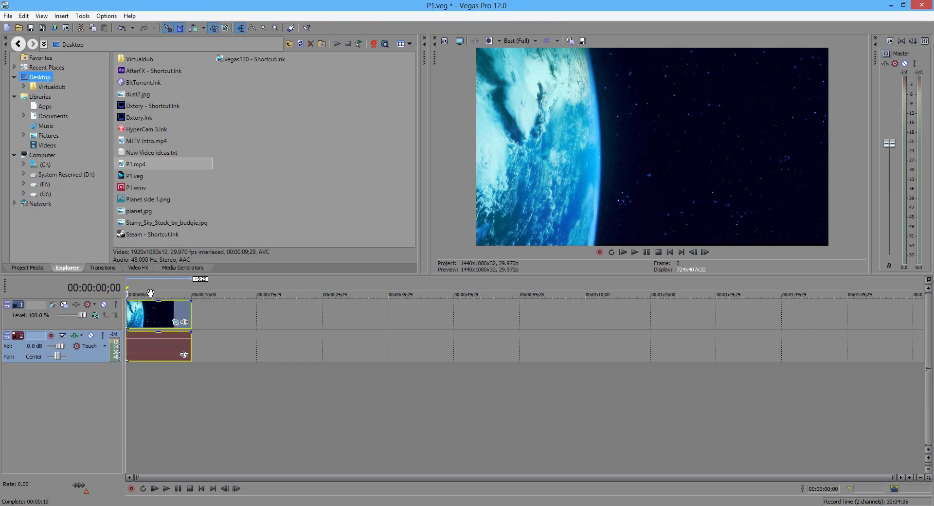
- Render the zoomed clip to the Desktop as p2 with the Windows Media Video template 8 Mbps HD 1080-30p Video
click(8, 16)
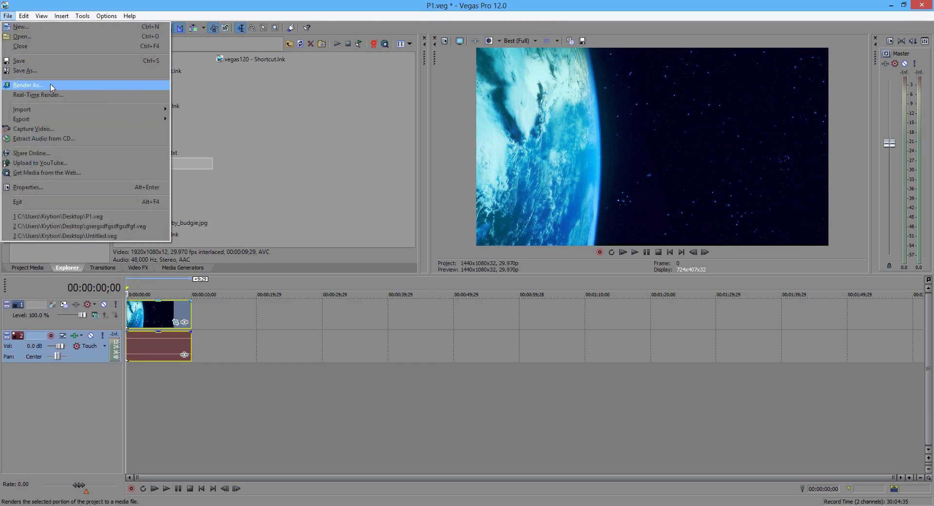
click(29, 87)
text(p2)
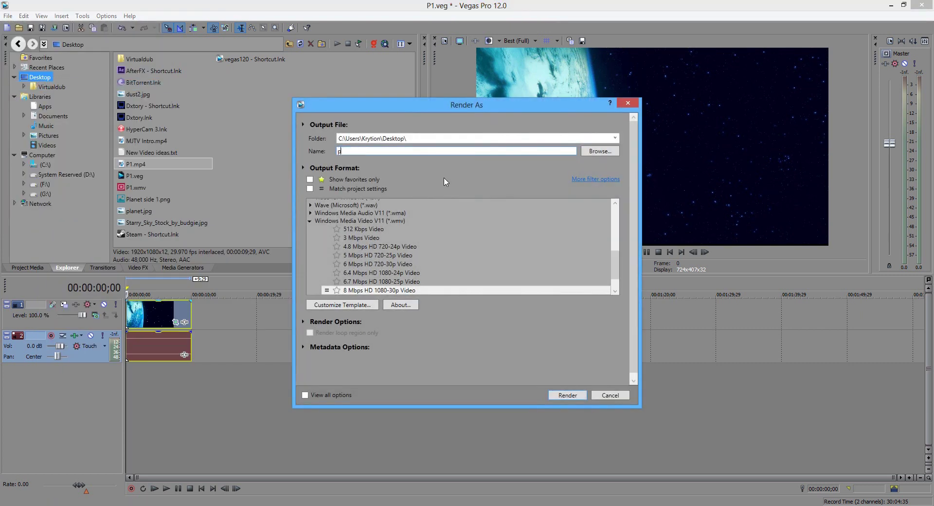
click(568, 395)
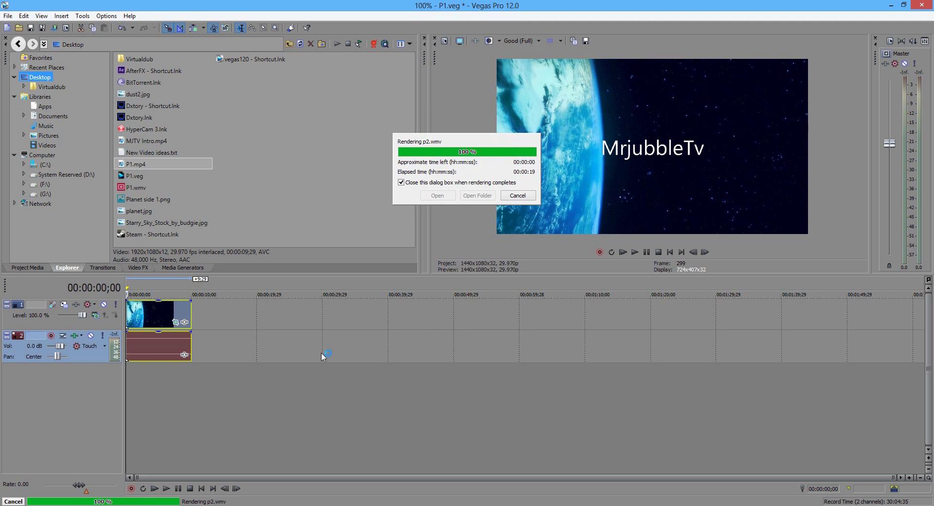
- Replace both existing tracks with the newly rendered p2.wmv from the refreshed Desktop list, placed at the start of the timeline
click(78, 329)
key(Delete)
key(Delete)
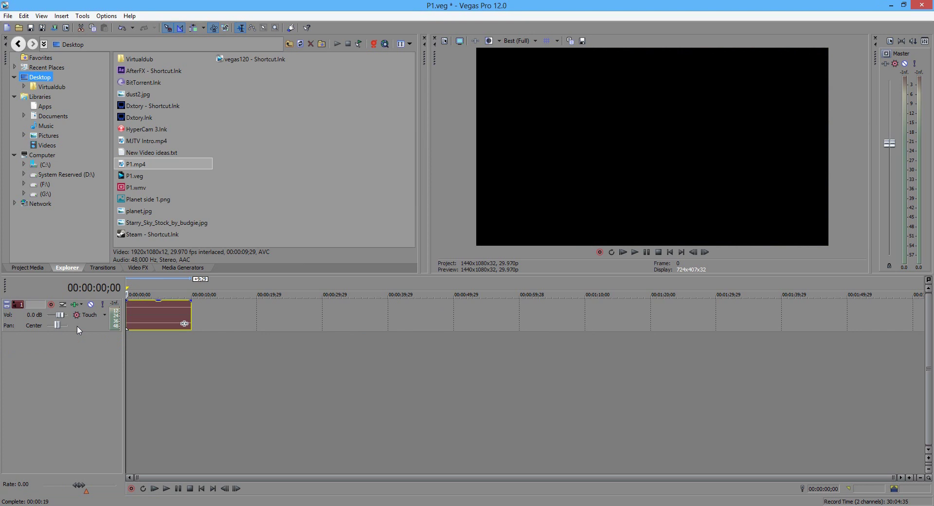
click(300, 45)
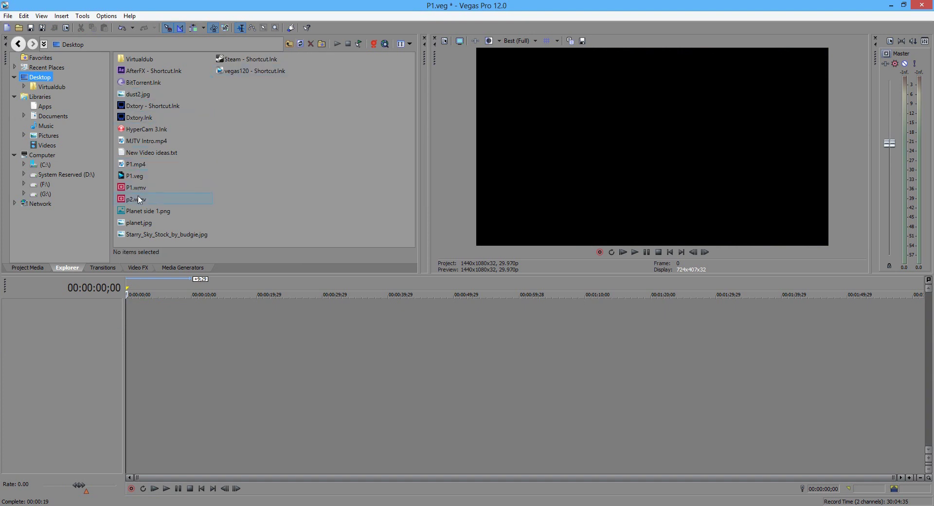
drag(139, 199, 117, 328)
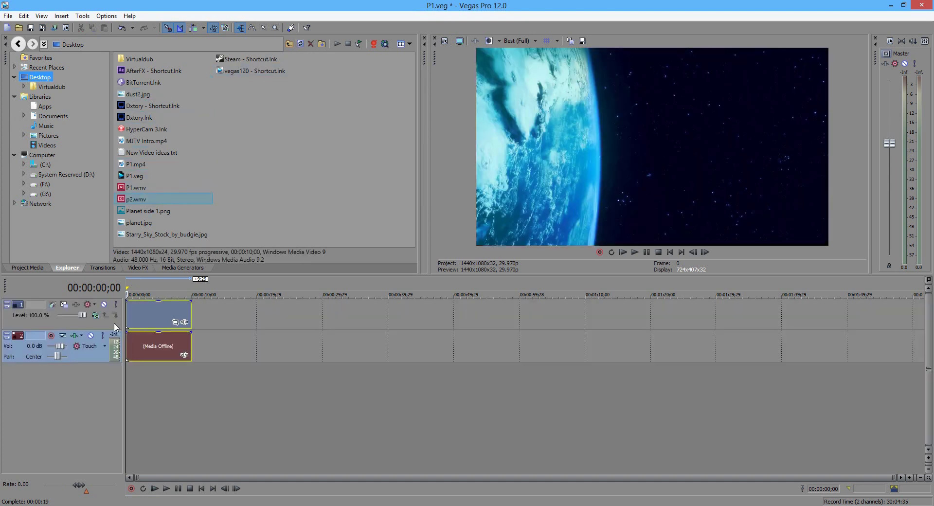
- Preview the p2 clip's zoom and title wipe, return to its start and set the preview quality to Best (Auto)
click(141, 285)
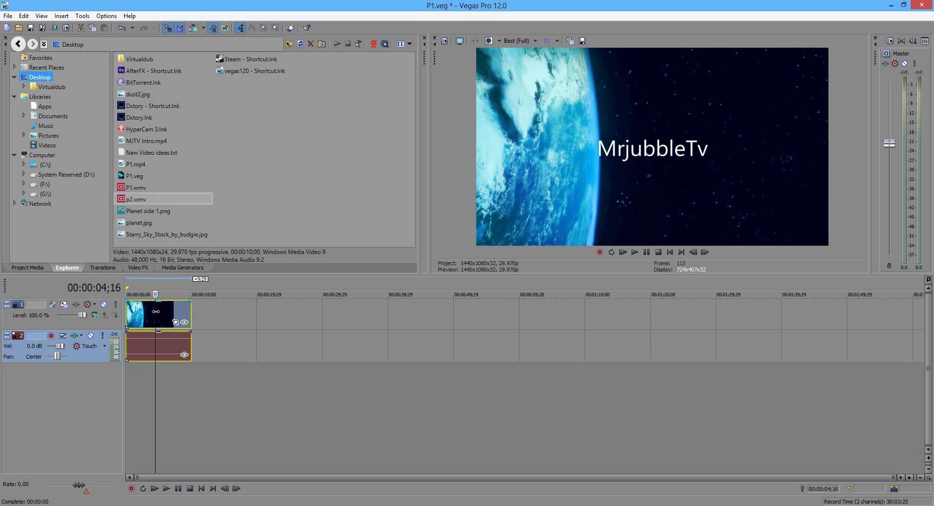
key(space)
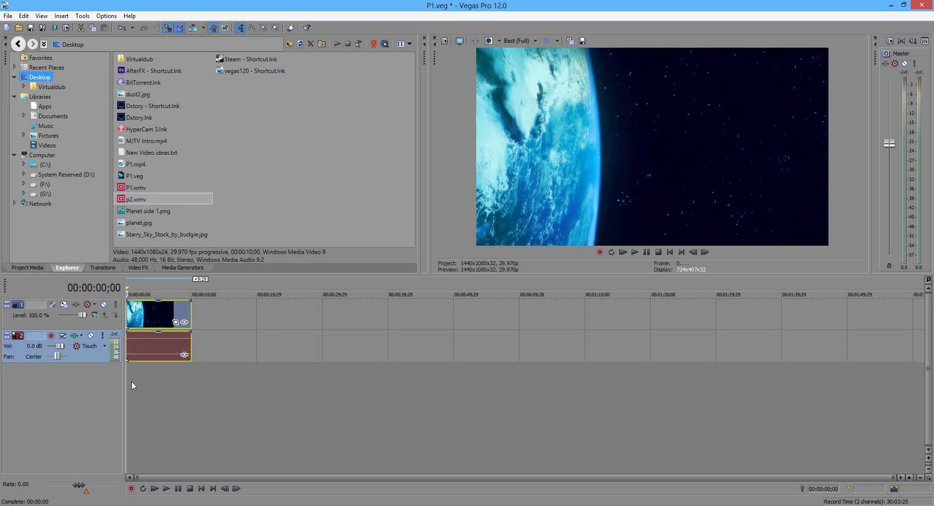
click(139, 374)
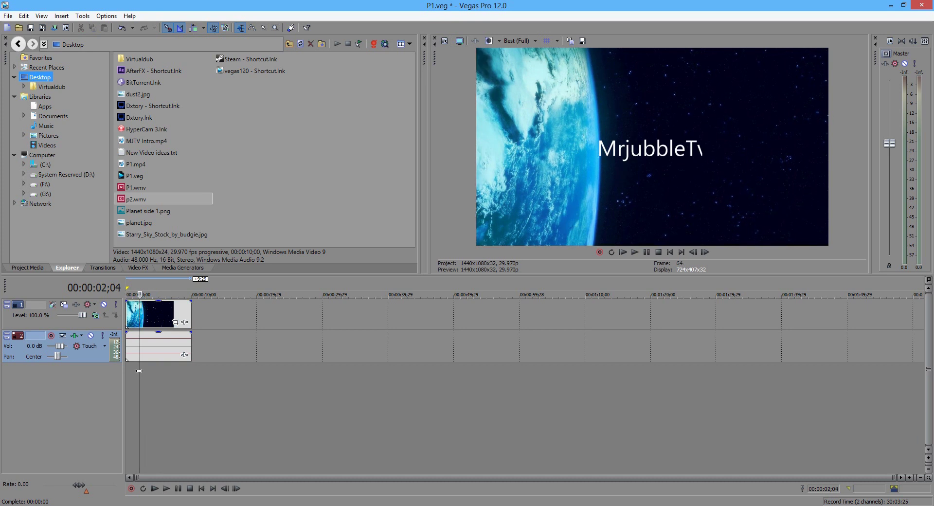
key(ctrl+Home)
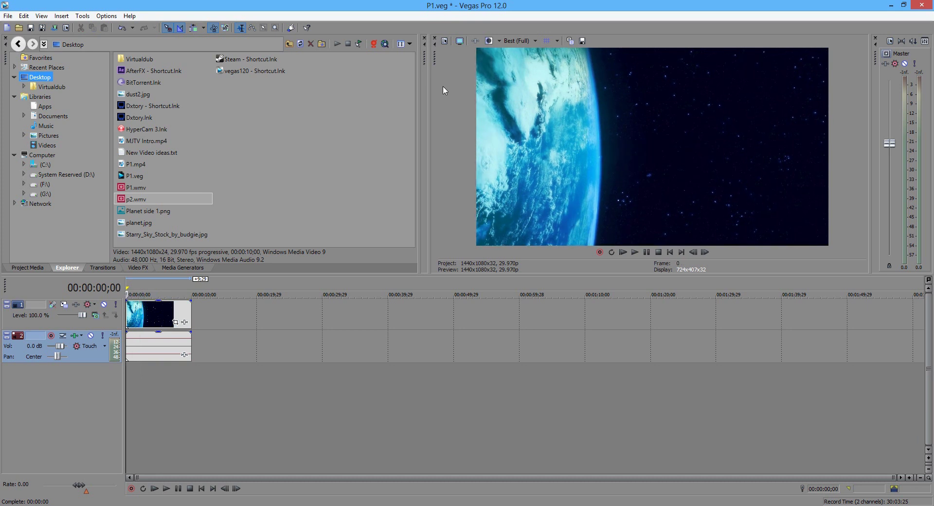
click(516, 41)
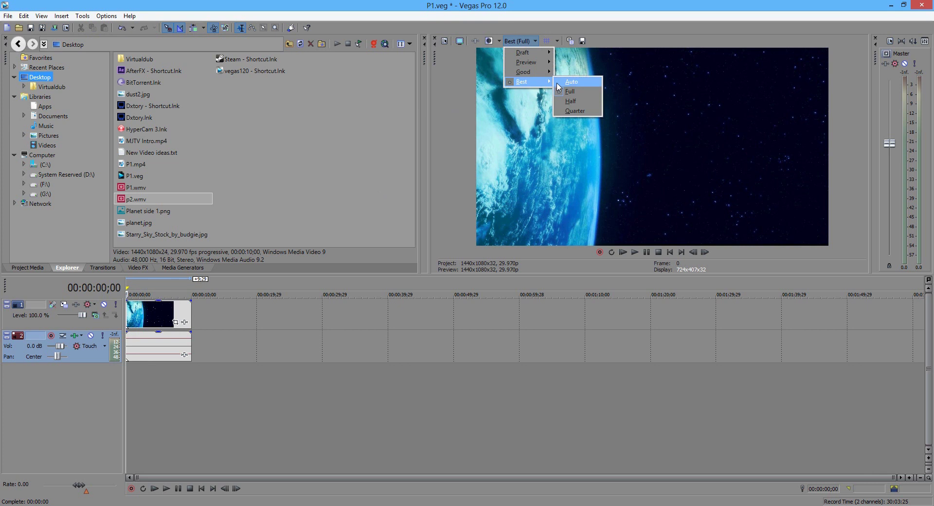
click(559, 83)
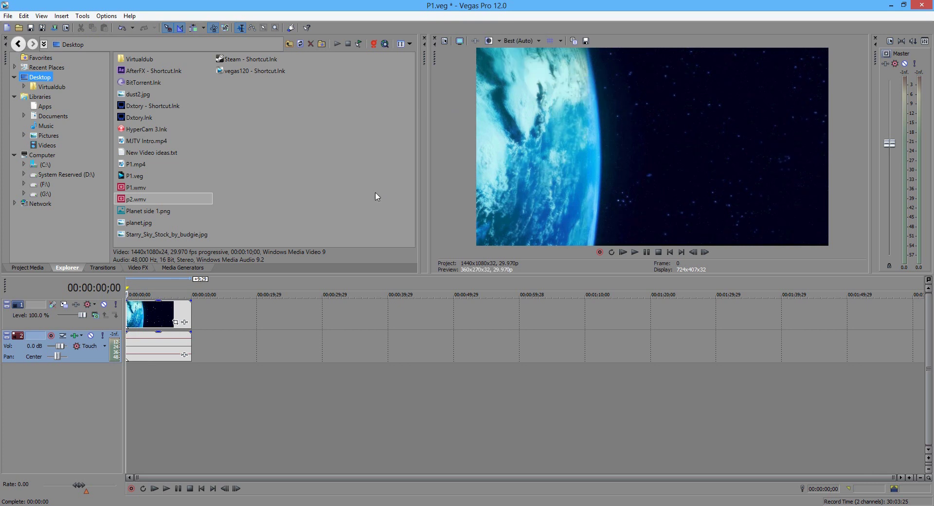
- Insert a video track above the p2 clip and place dust2.jpg on it, spanning the clip's full length
right_click(150, 402)
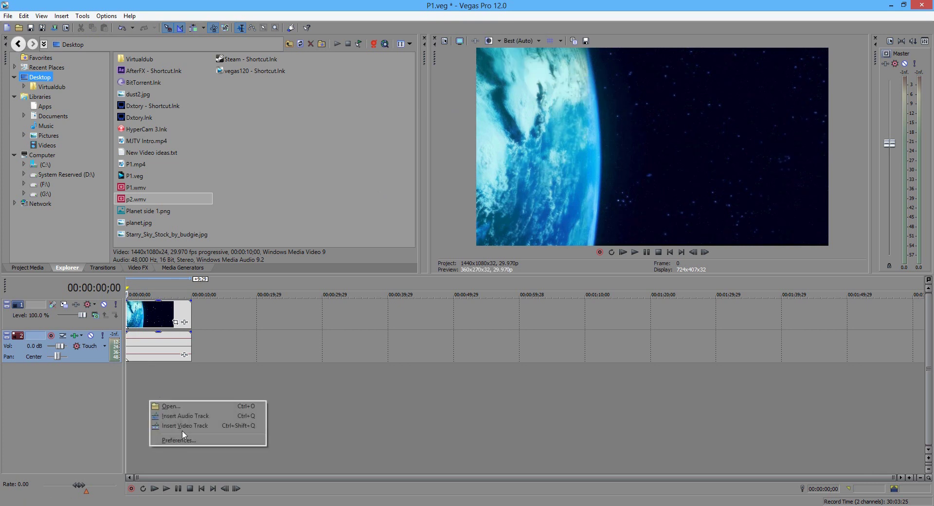
right_click(408, 388)
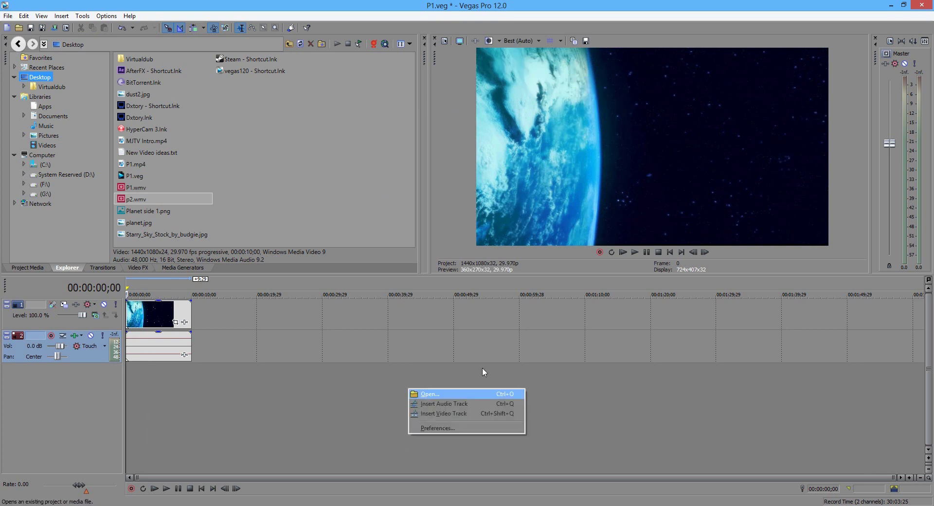
click(445, 414)
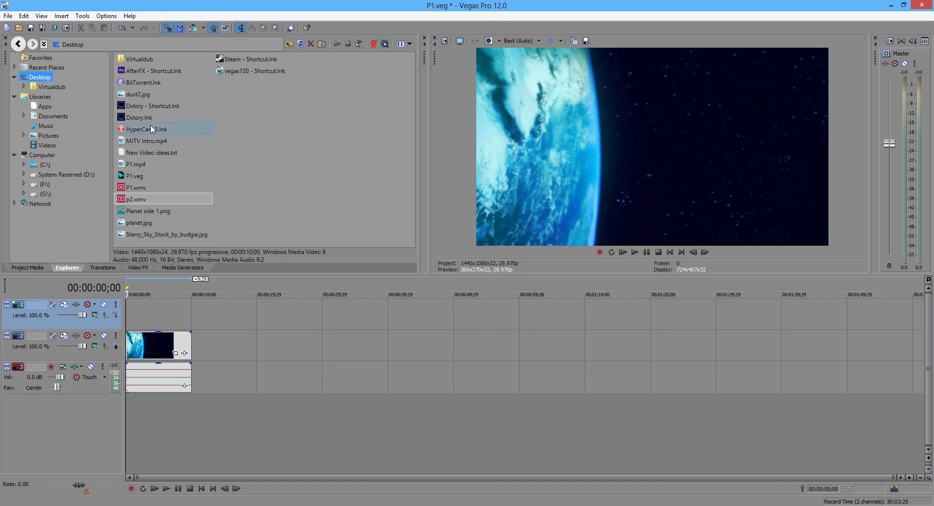
click(151, 94)
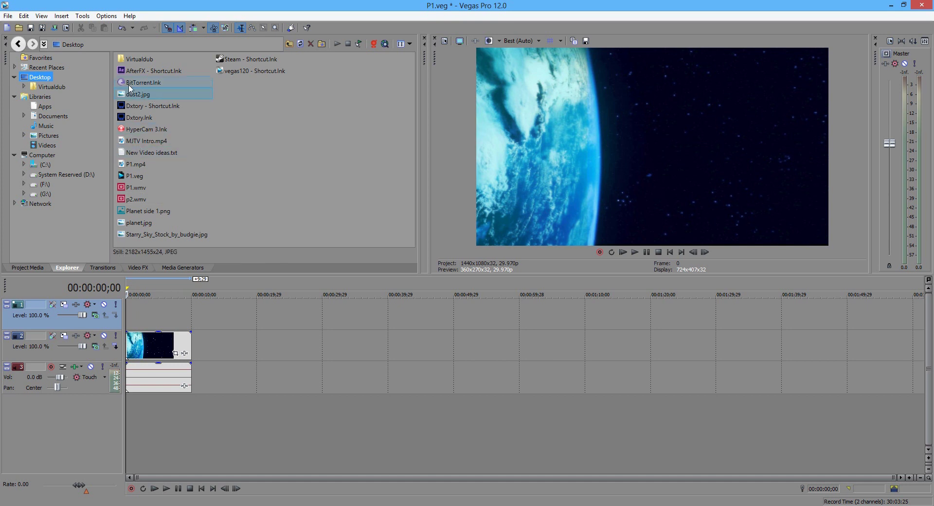
drag(148, 101, 191, 314)
- Turn off Maintain aspect ratio for the dust2 event and change its track's compositing mode to blend the dust over the p2 clip
right_click(159, 309)
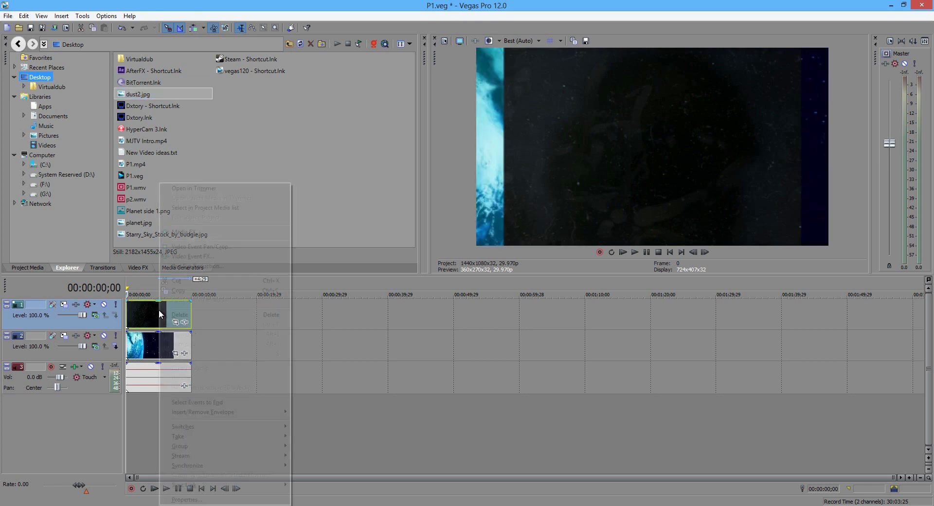
click(180, 500)
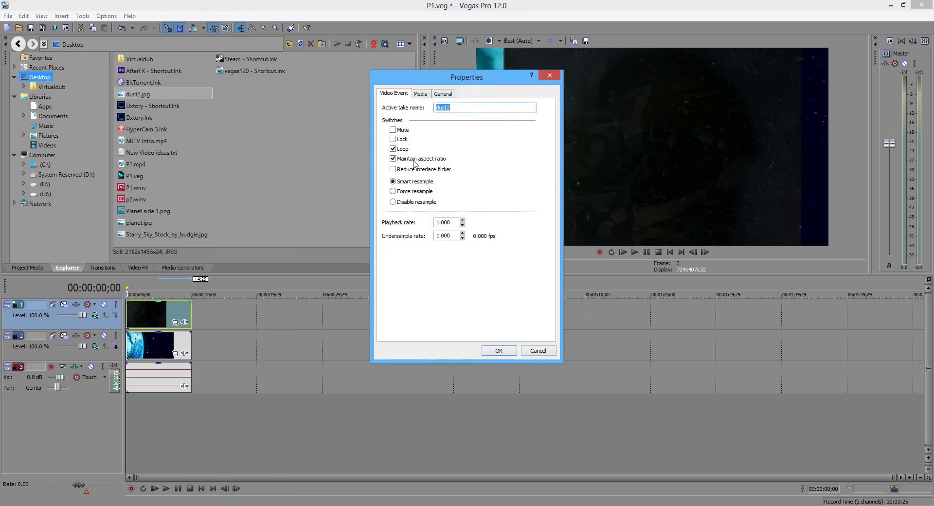
click(414, 160)
click(500, 351)
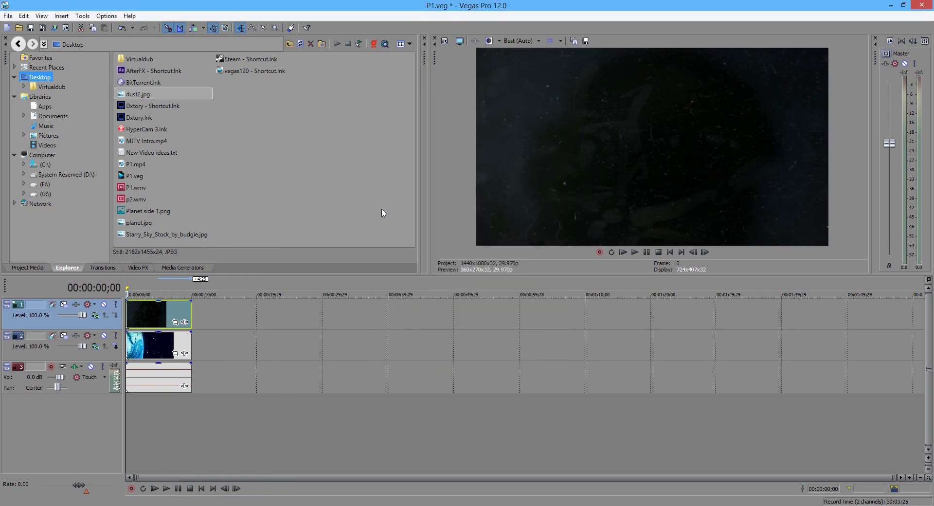
click(95, 315)
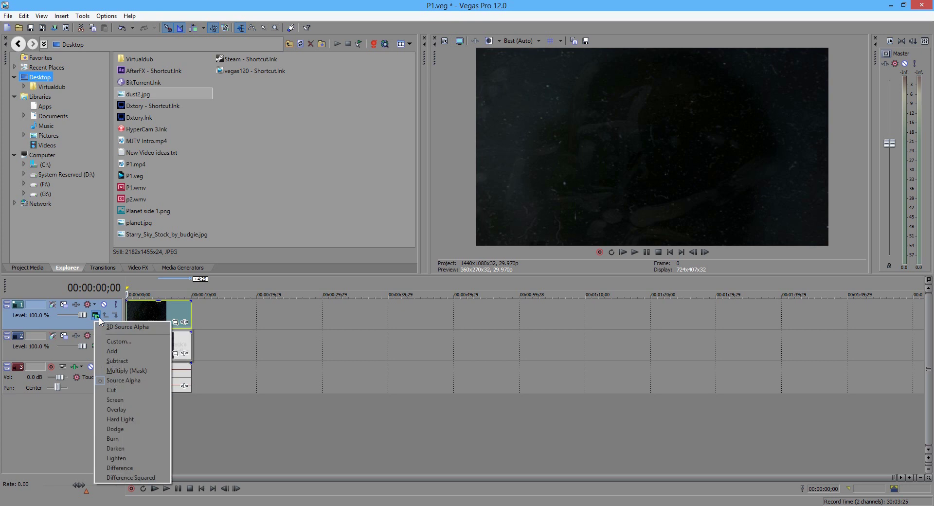
click(108, 360)
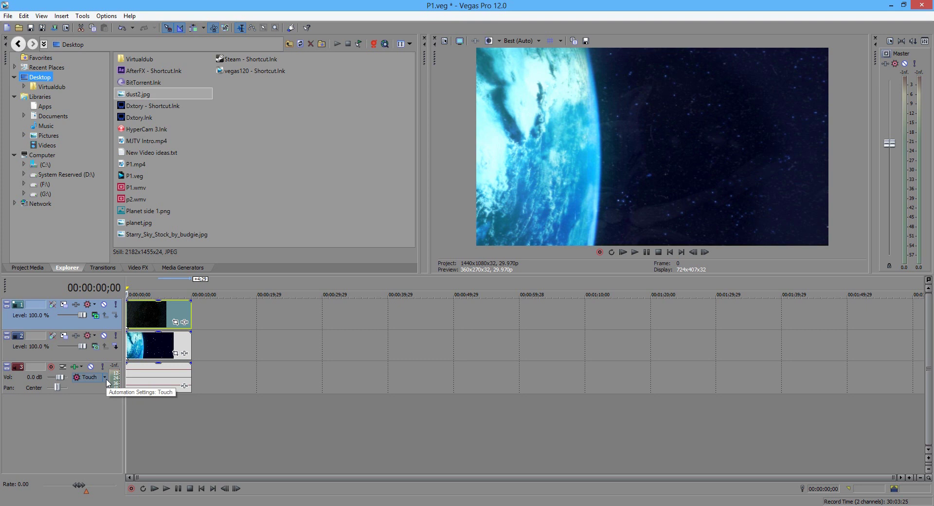
- Set the p2 event's starting Pan/Crop frame to about 713.6 × 535.2, centred on the planet at about 382.0, 708.2
click(153, 354)
click(175, 354)
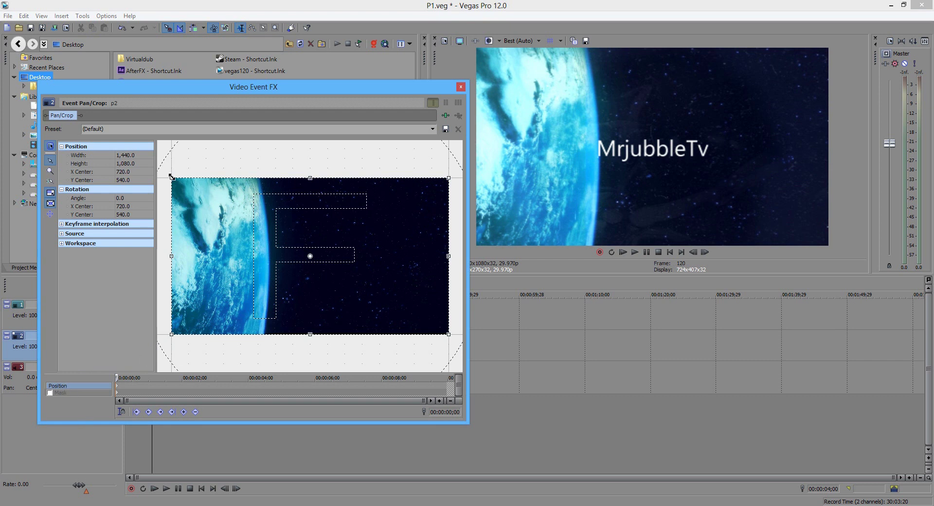
drag(171, 177, 209, 199)
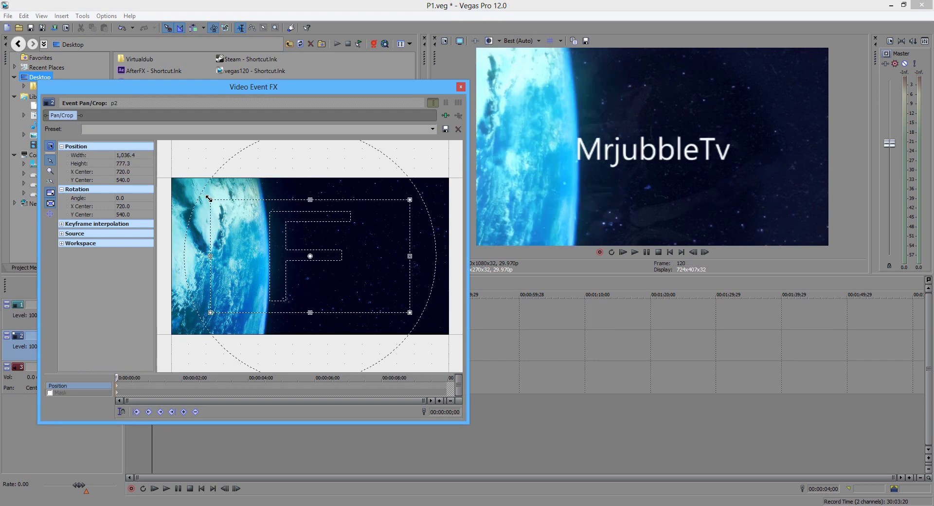
drag(263, 285, 244, 294)
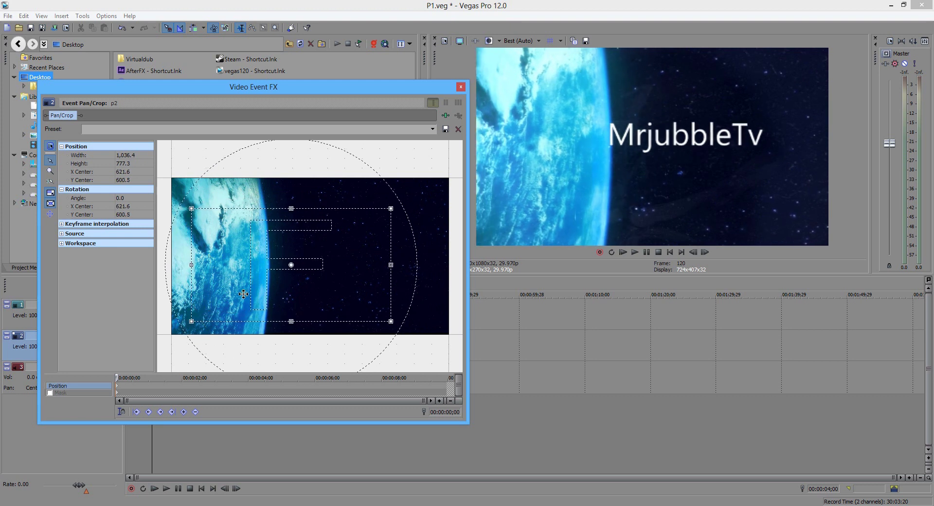
drag(191, 208, 221, 226)
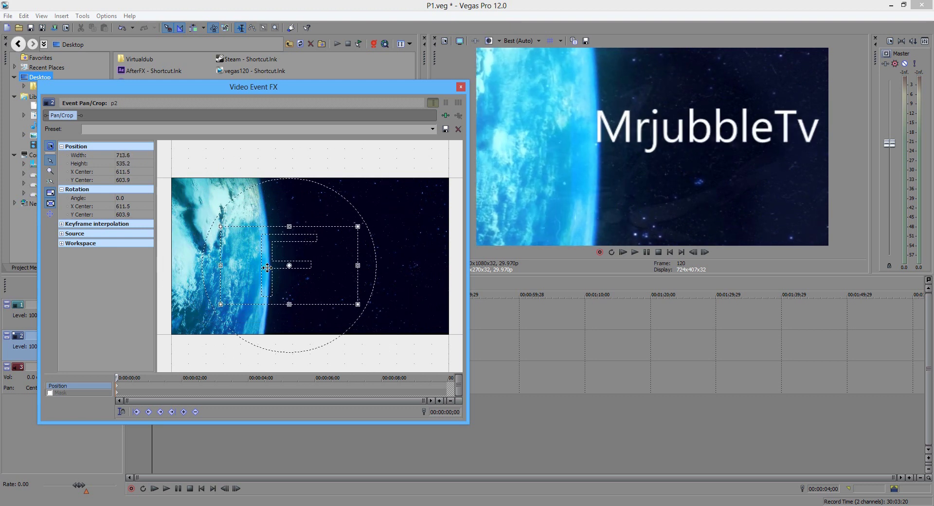
drag(268, 268, 225, 305)
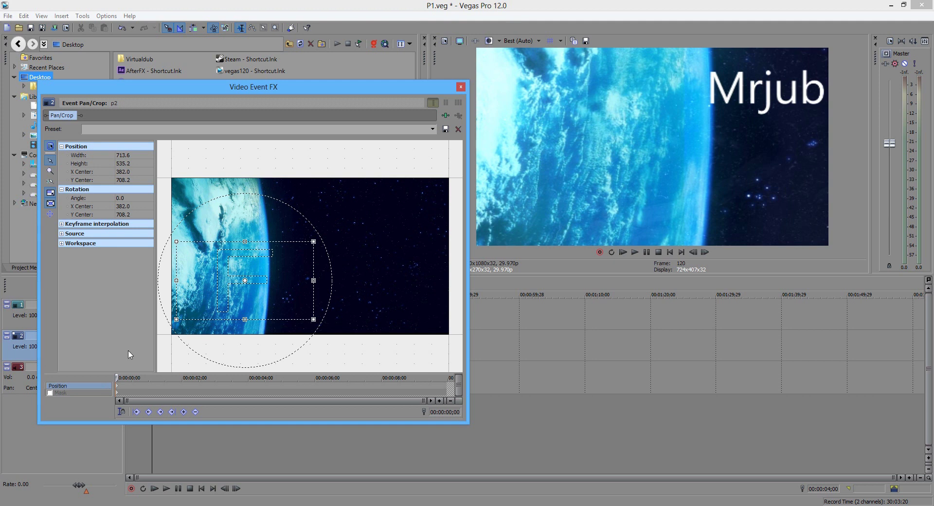
- Keyframe the p2 crop at 00:00:01;01, moving its centre to about 432.5, 620.7 and enlarging it to about 799.3 × 599.5
click(150, 378)
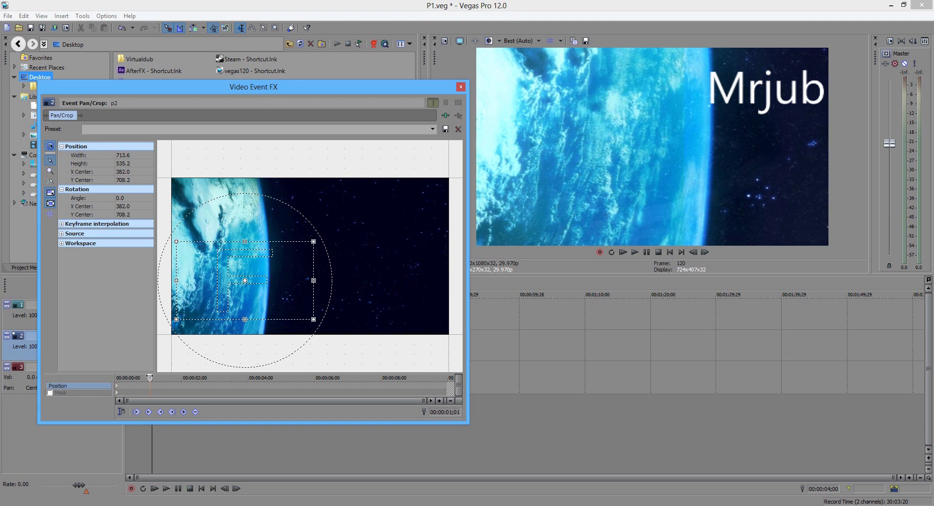
drag(210, 294, 220, 281)
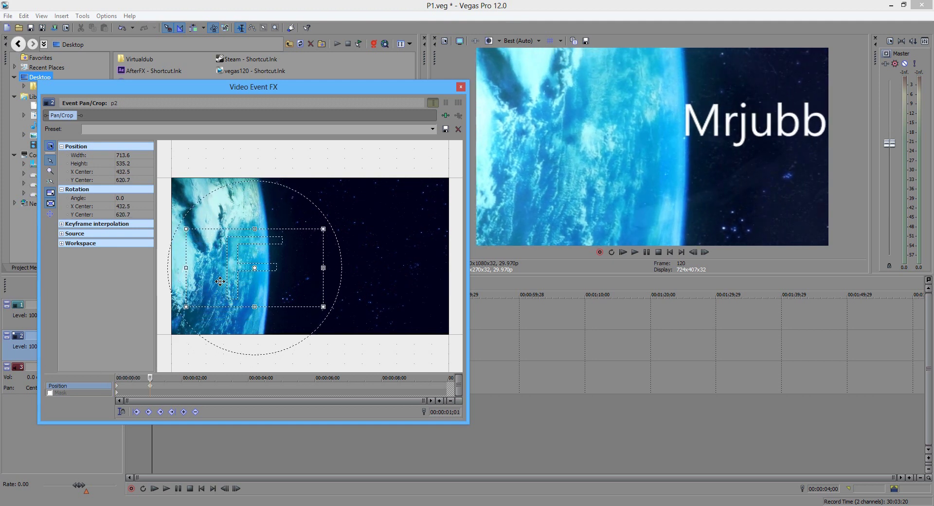
drag(322, 305, 331, 310)
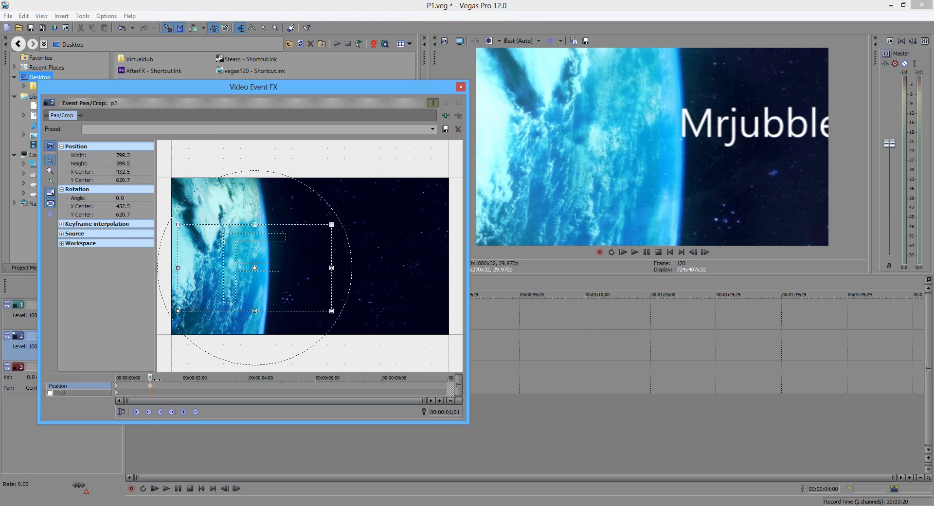
- Keyframe the p2 crop at 00:00:01;24, moving its centre to about 493.0, 533.3 and enlarging it to about 940.6 × 705.4
click(175, 379)
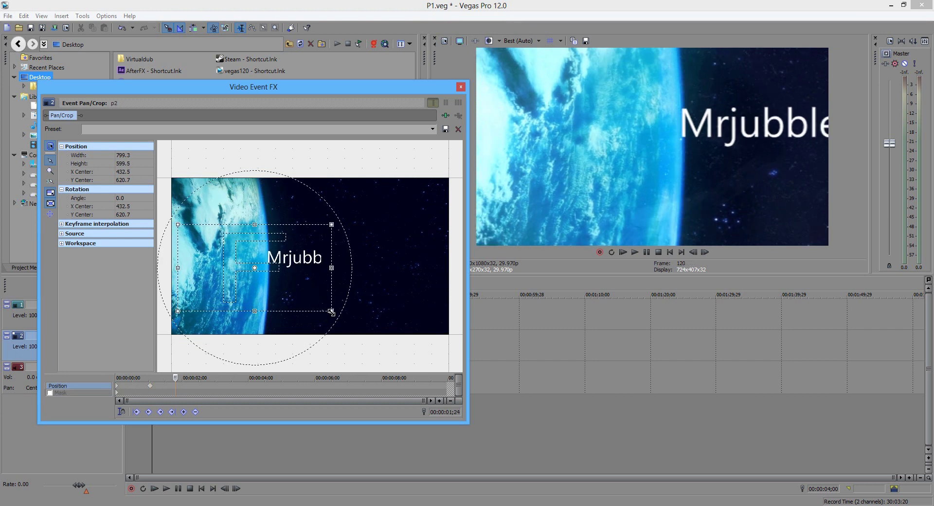
drag(331, 312, 338, 315)
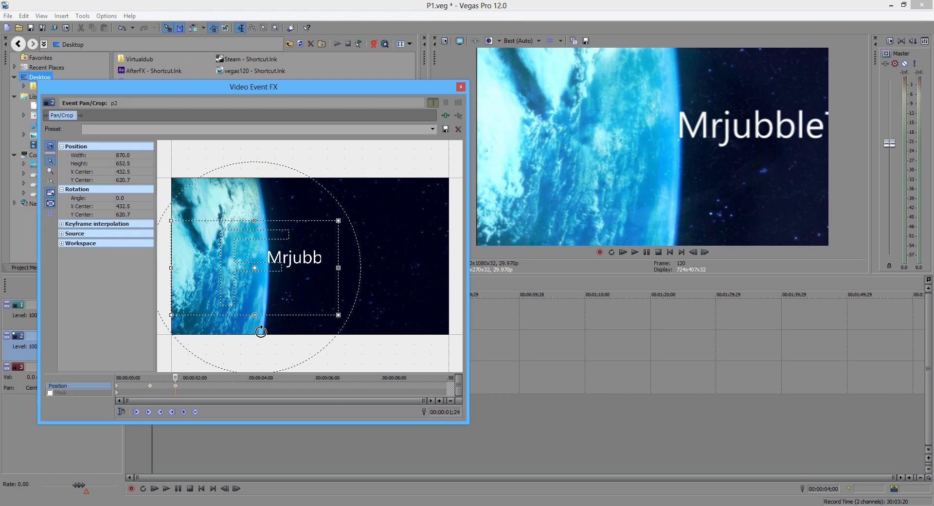
key(ctrl+z)
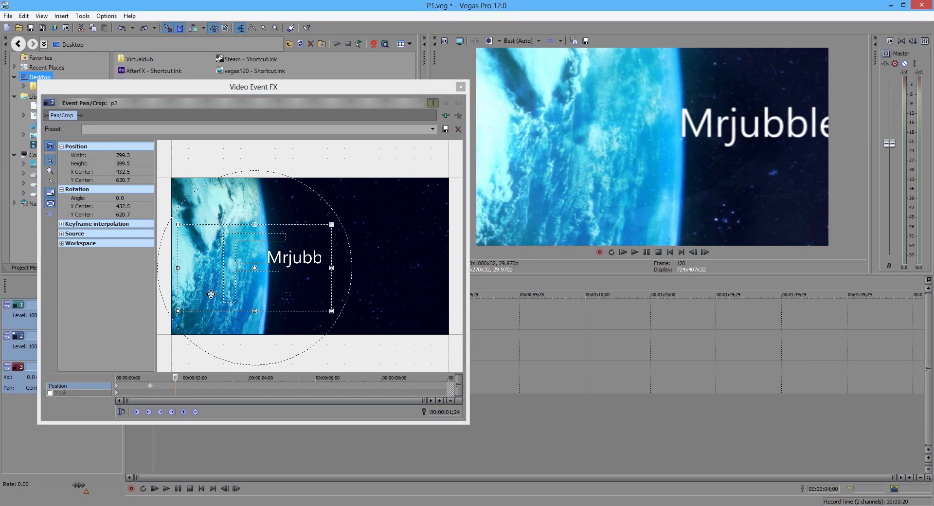
drag(211, 294, 222, 281)
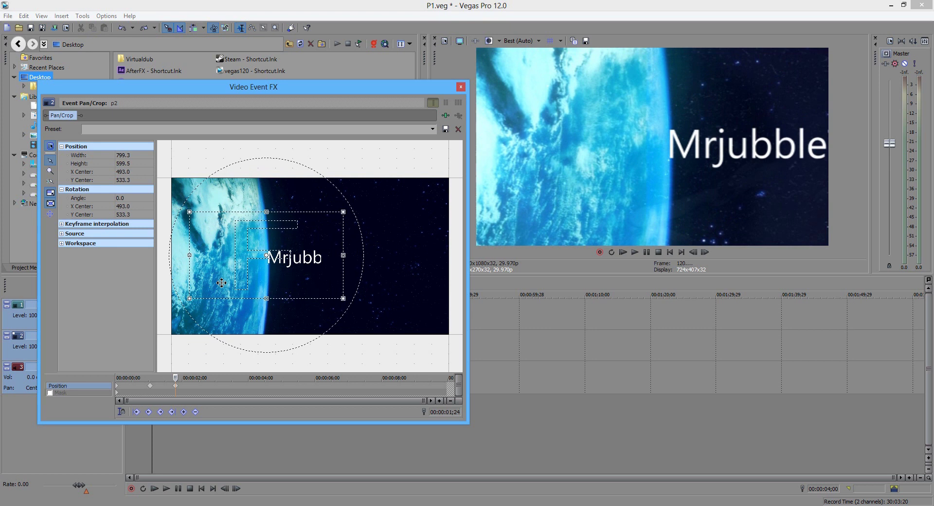
drag(344, 298, 357, 306)
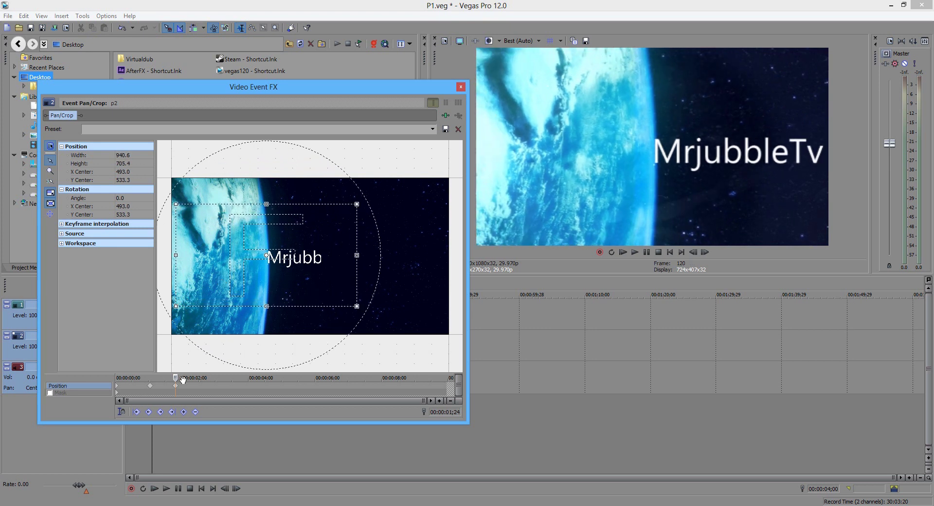
- Try to keyframe the p2 crop at 00:00:03;02 with its centre moved to about 679.6, 452.6
click(221, 378)
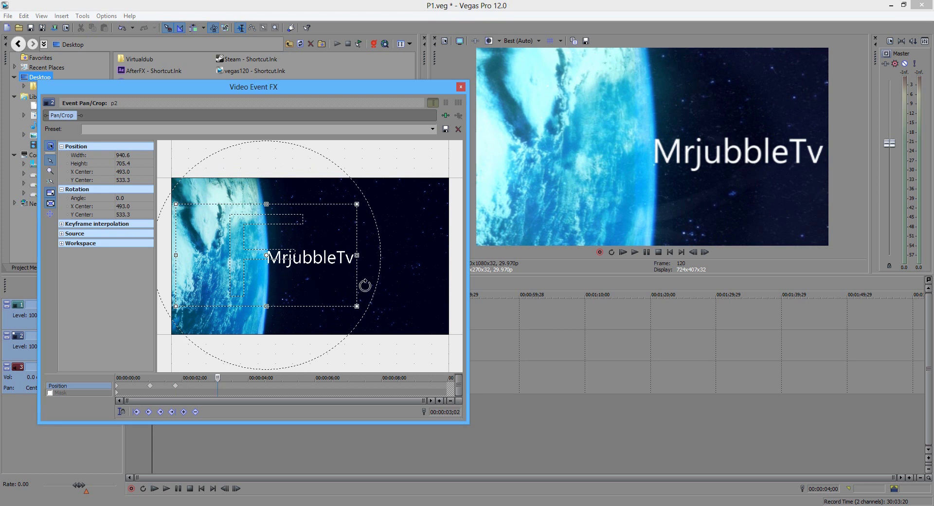
drag(279, 275, 317, 264)
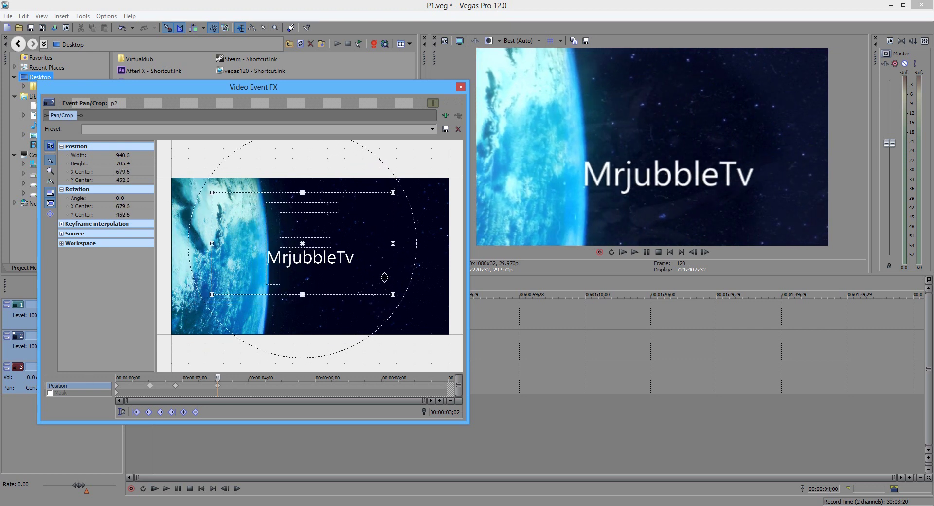
drag(393, 295, 408, 329)
drag(303, 279, 316, 297)
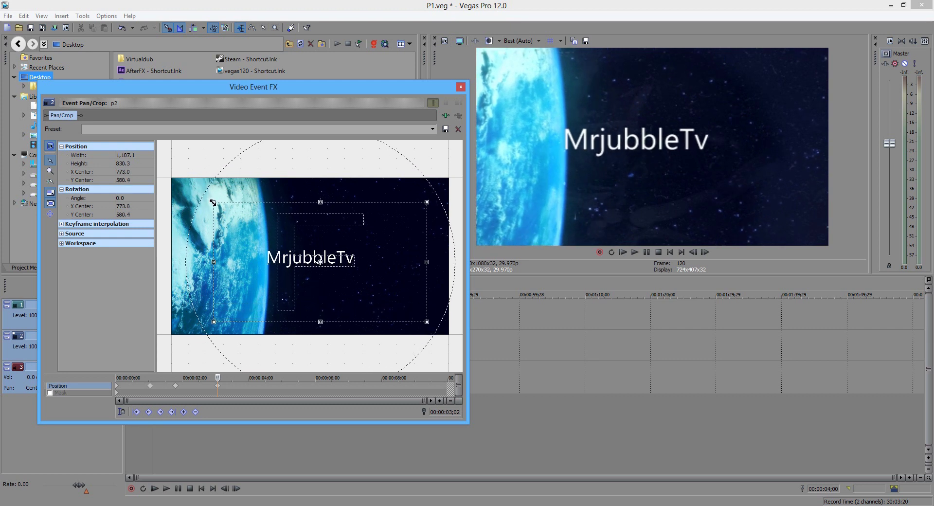
key(ctrl+z)
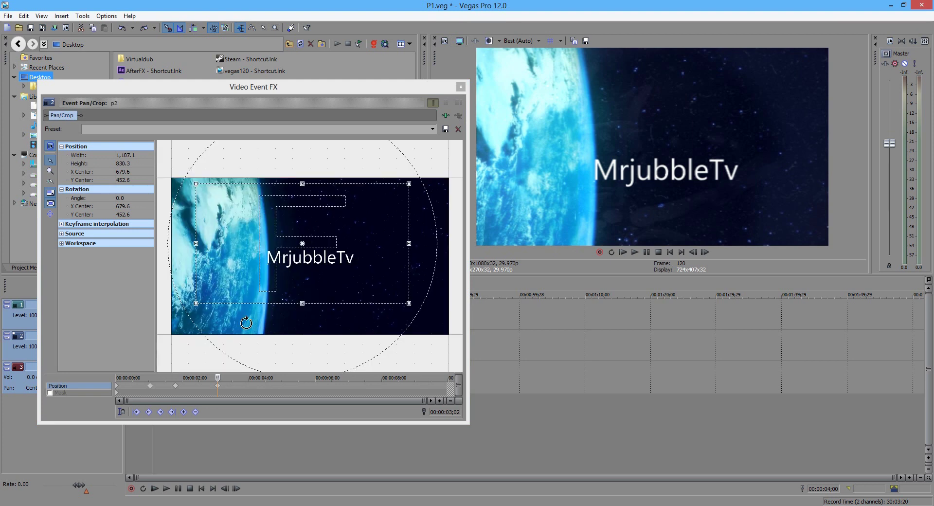
scroll(240, 365, up, 3)
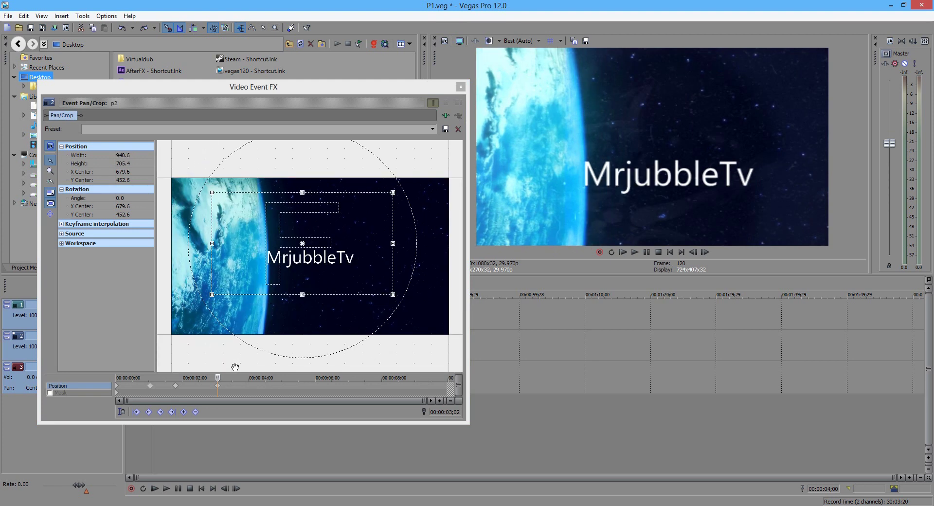
- Undo the crop keyframe at 00:00:03;02 and instead keyframe the crop centre to about 556.1, 418.9 at 00:00:02;16
click(199, 394)
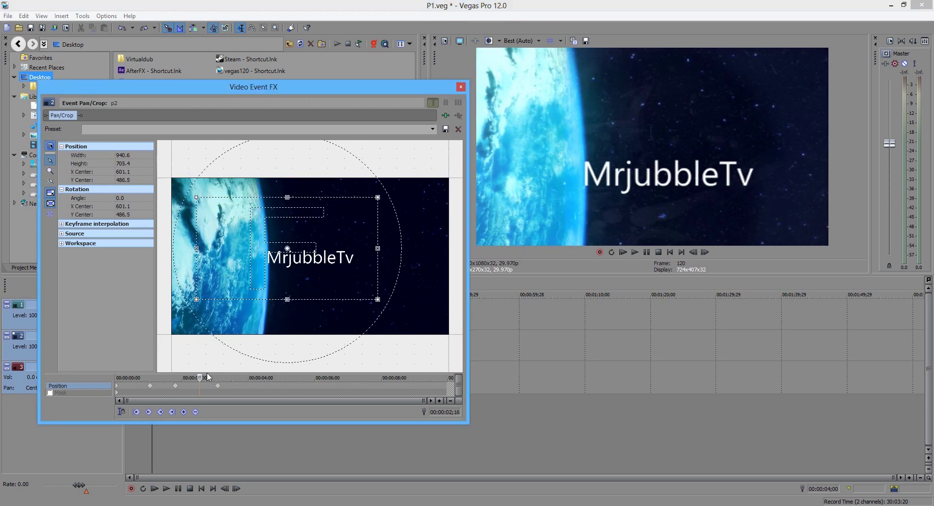
key(ctrl+z)
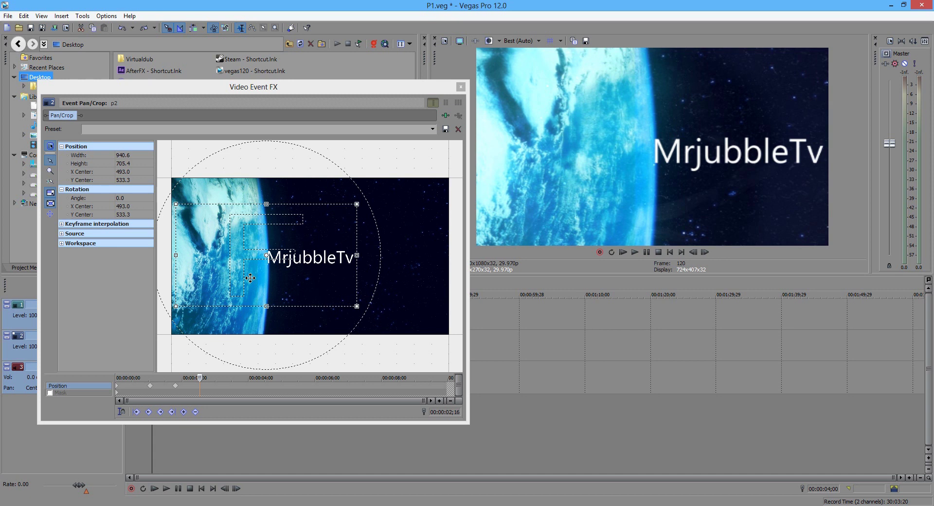
drag(250, 278, 262, 261)
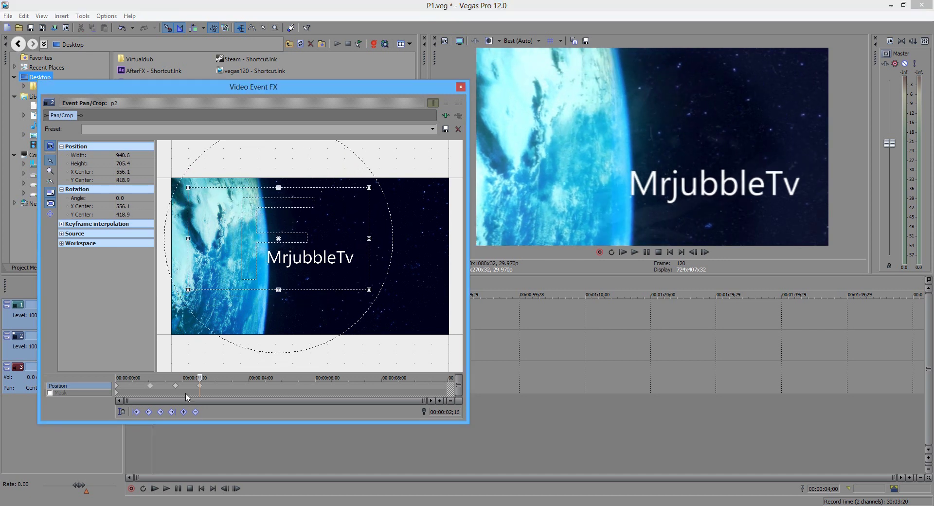
- Shrink the crop to about 789.2 × 591.9 at 00:00:03;00 and move its centre to about 732.6, 398.8 at 00:00:03;29
click(214, 374)
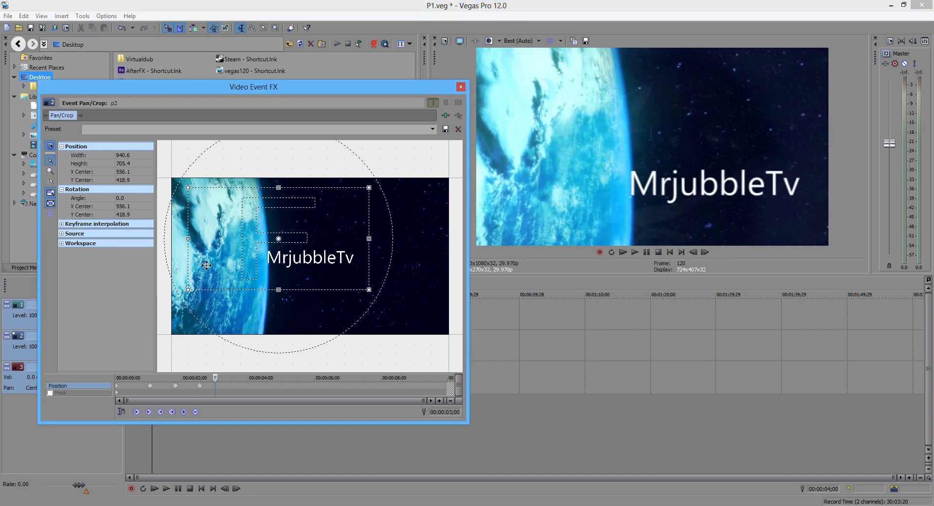
drag(189, 186, 204, 193)
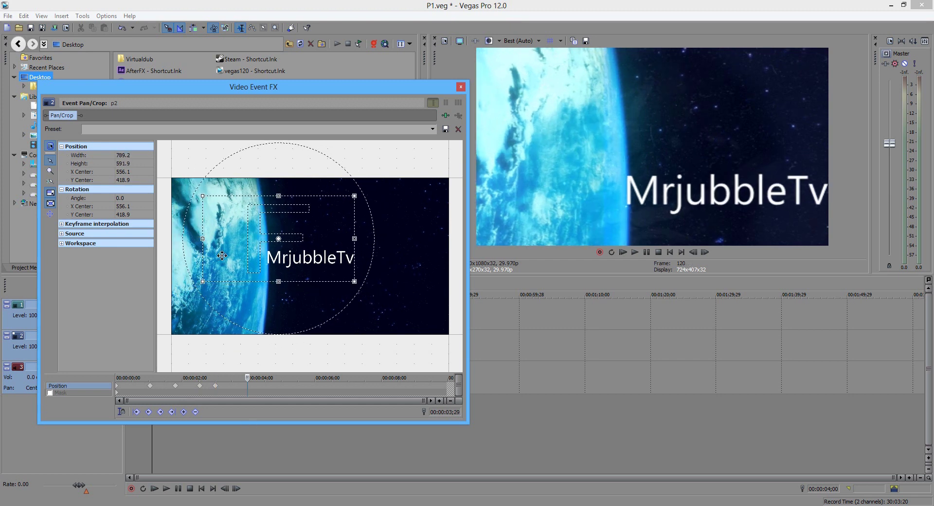
drag(225, 256, 259, 253)
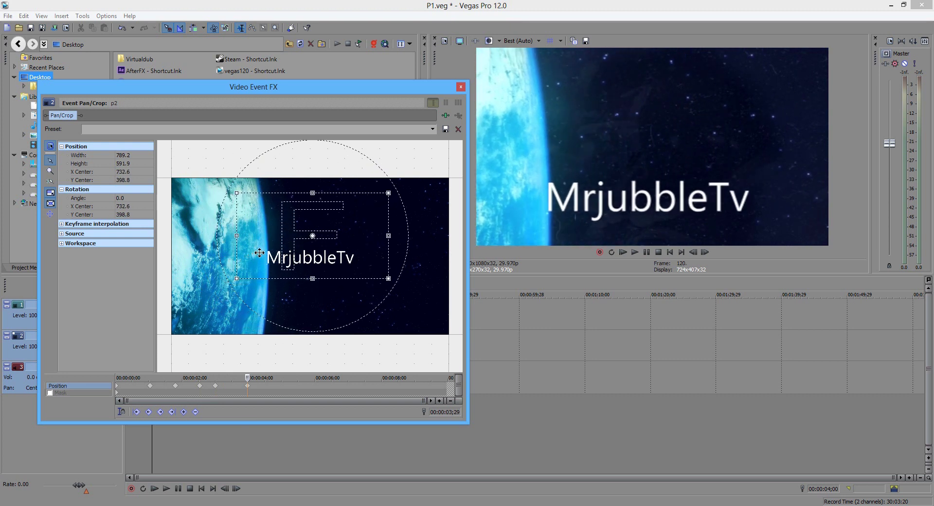
- Keyframe the p2 crop at 00:00:05;03 with its centre moved to about 770.4, 455.9
drag(247, 379, 285, 379)
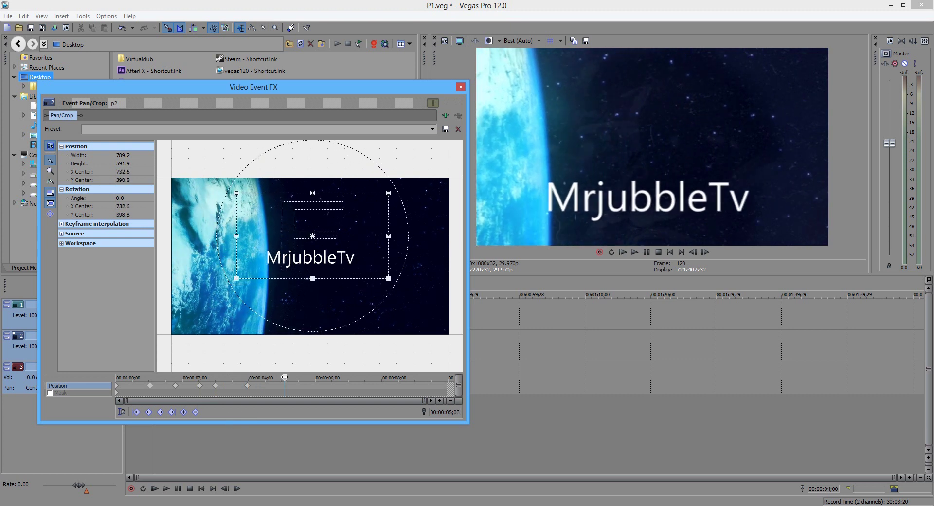
drag(329, 263, 336, 272)
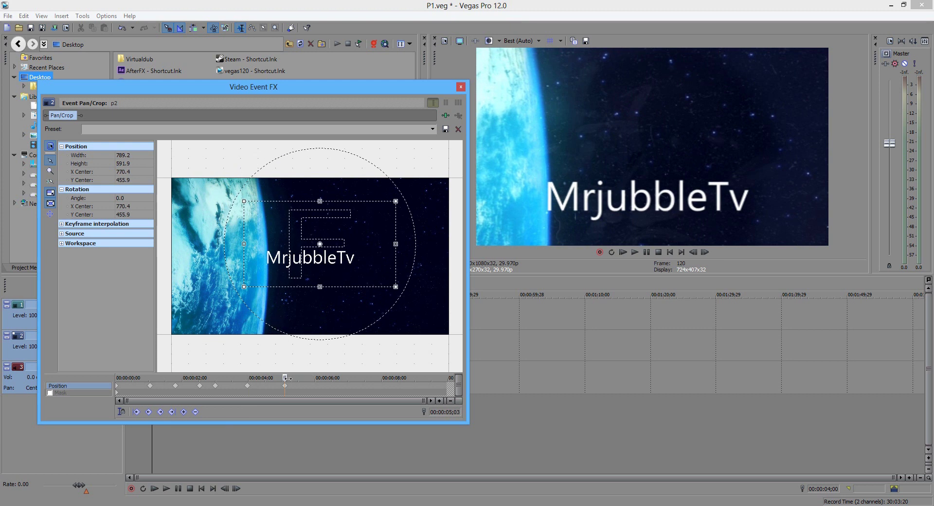
- Enlarge the p2 crop to about 1,177.7 × 883.3 at 00:00:06;22 and keyframe its centre at about 853.7, 462.6 up to 00:00:09;22
drag(287, 377, 339, 378)
drag(396, 287, 433, 308)
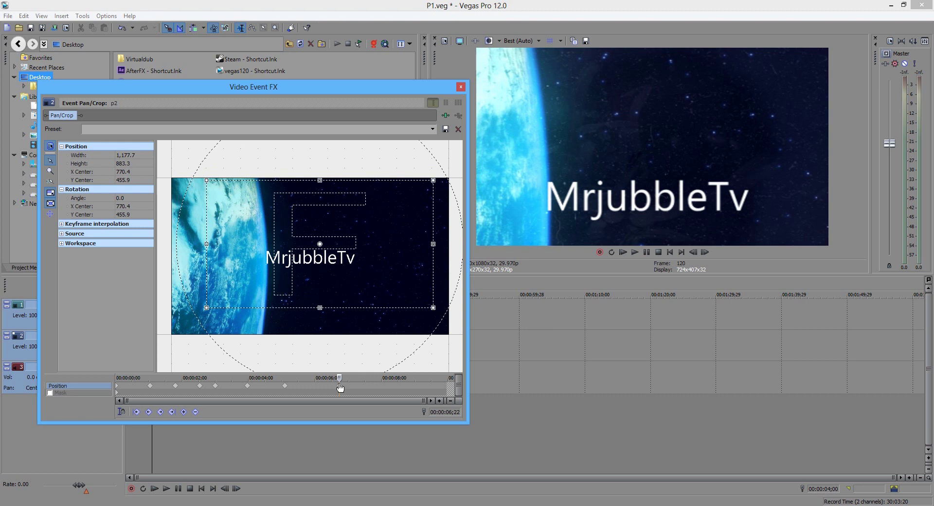
drag(339, 377, 378, 377)
drag(401, 286, 393, 290)
click(383, 378)
click(439, 377)
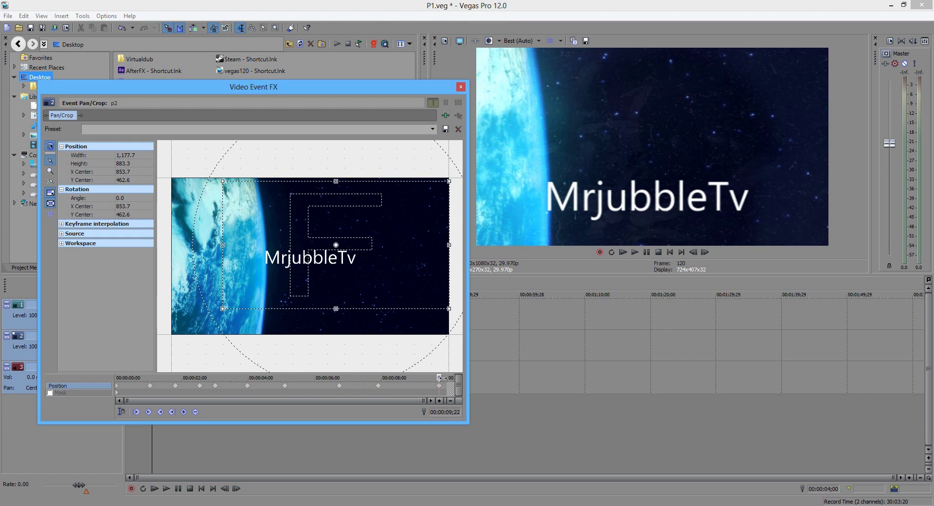
- Set the second p2 crop keyframe's interpolation to Smooth and close the event's Pan/Crop settings
click(135, 377)
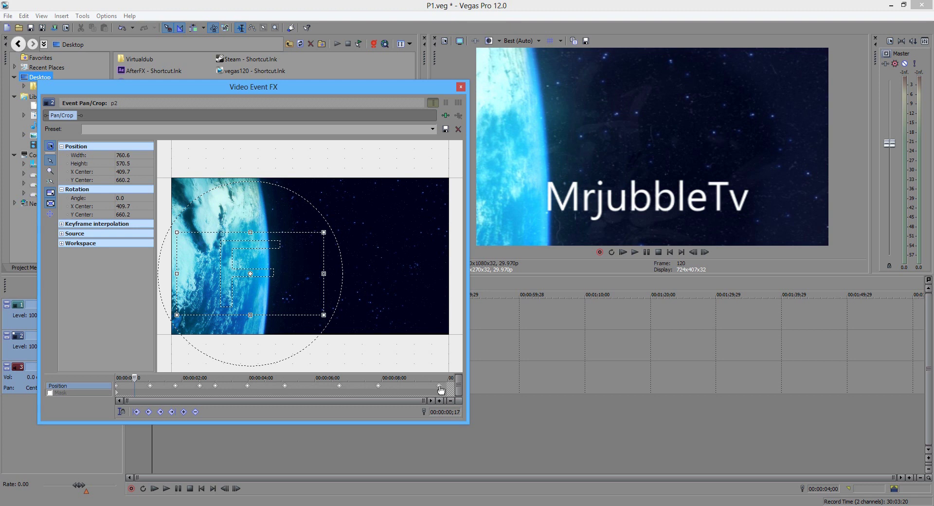
right_click(151, 387)
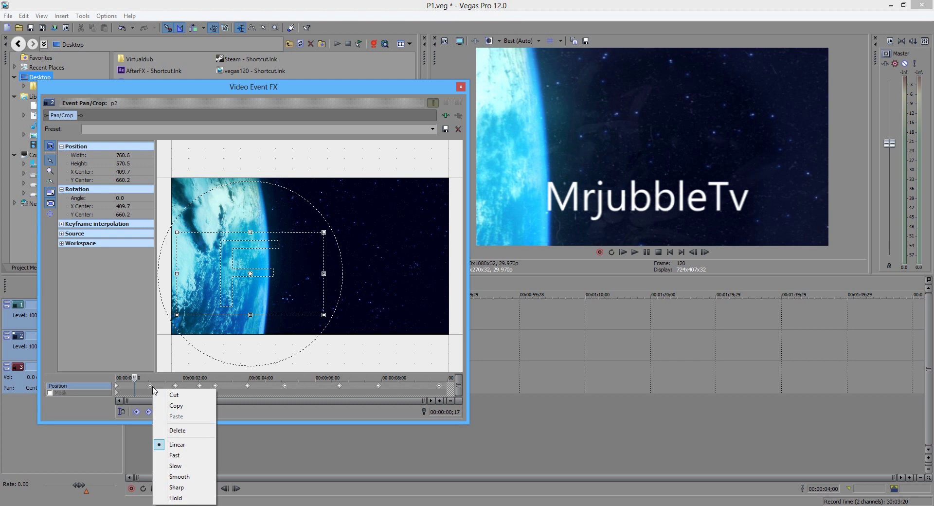
click(185, 476)
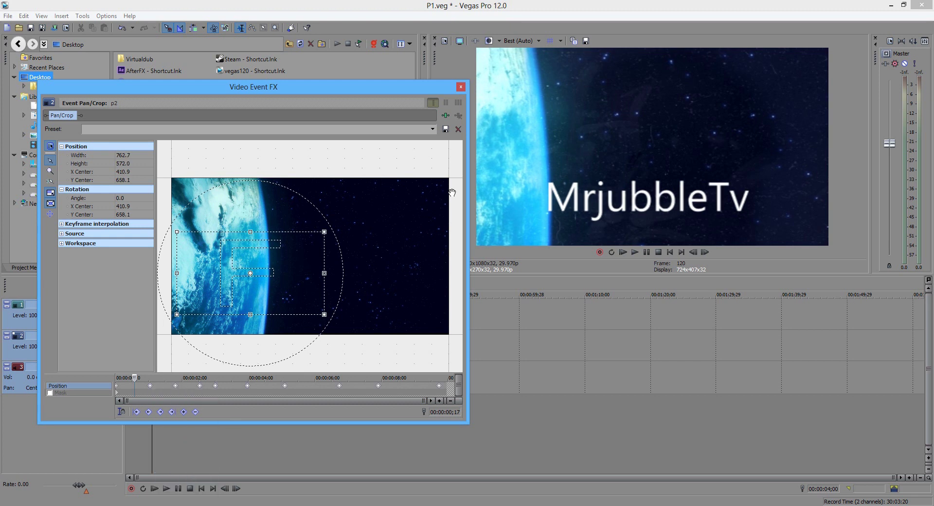
click(460, 87)
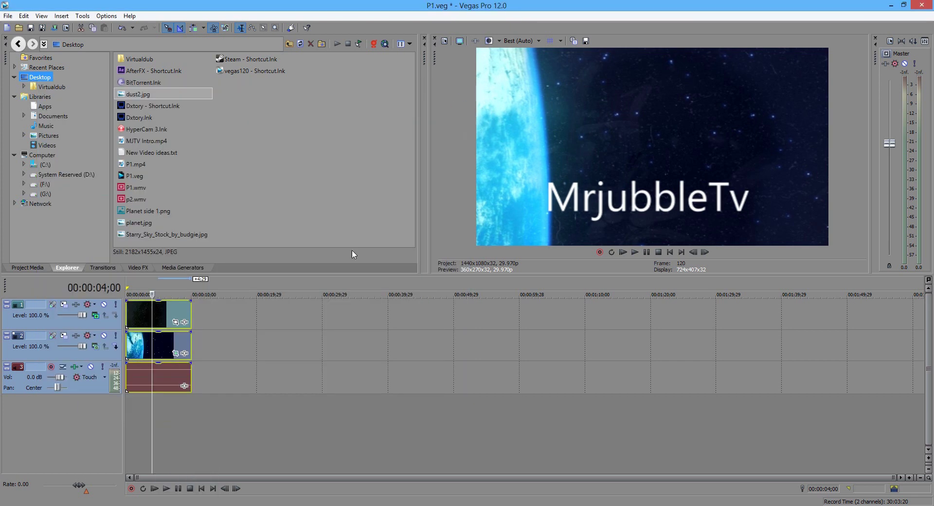
- Step through the intro from its start to check the camera movement
click(202, 489)
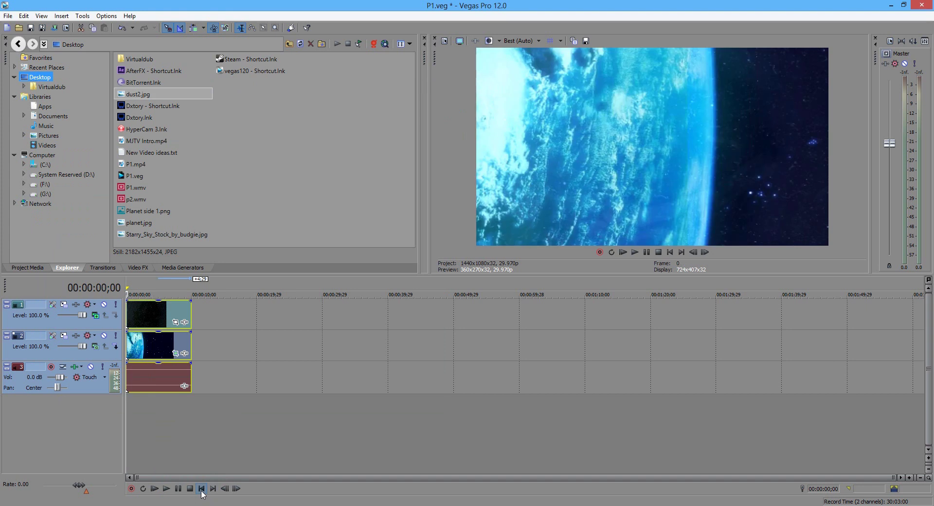
click(237, 489)
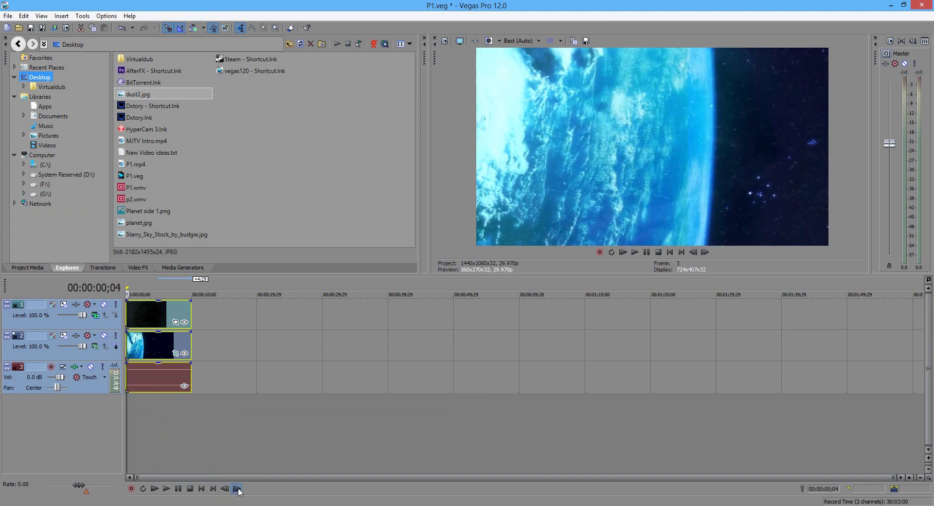
drag(236, 489, 239, 490)
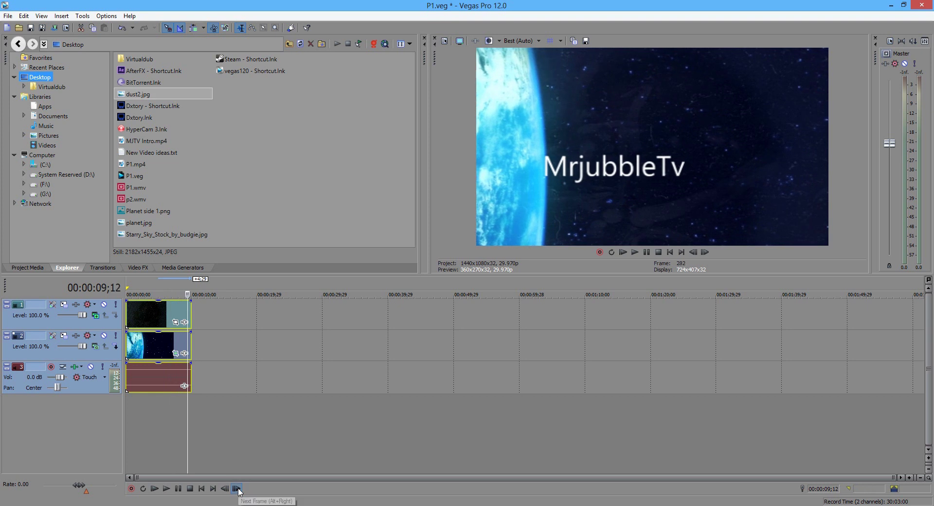
click(201, 488)
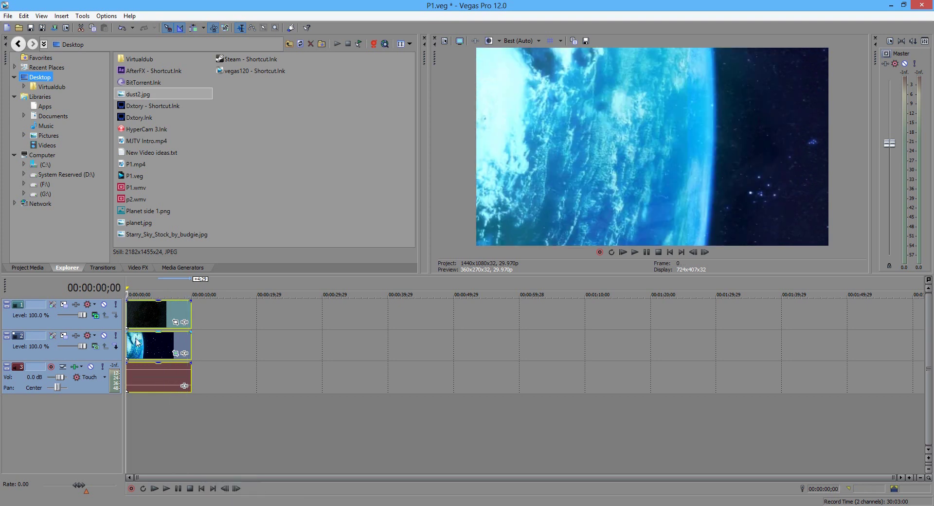
- Examine the title reveal frame by frame around 00:00:01;17 to find a cut point
click(136, 292)
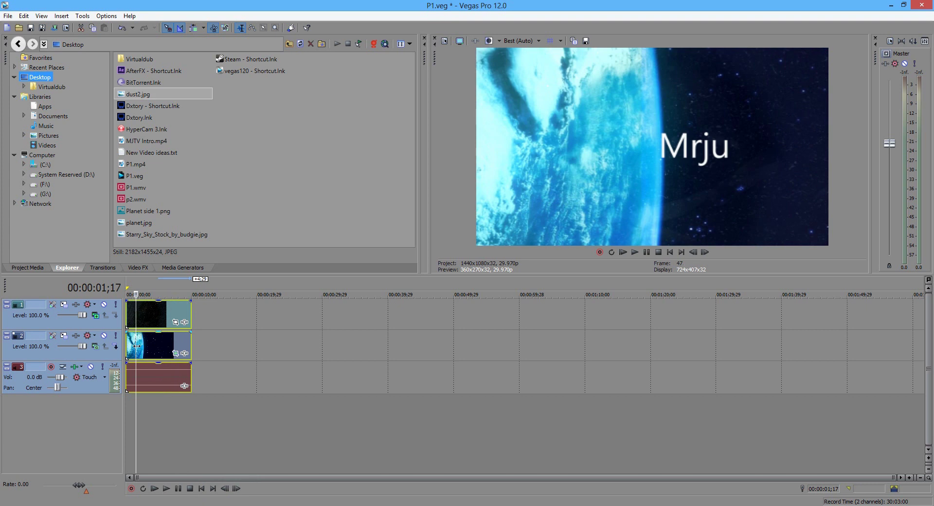
scroll(238, 461, up, 5)
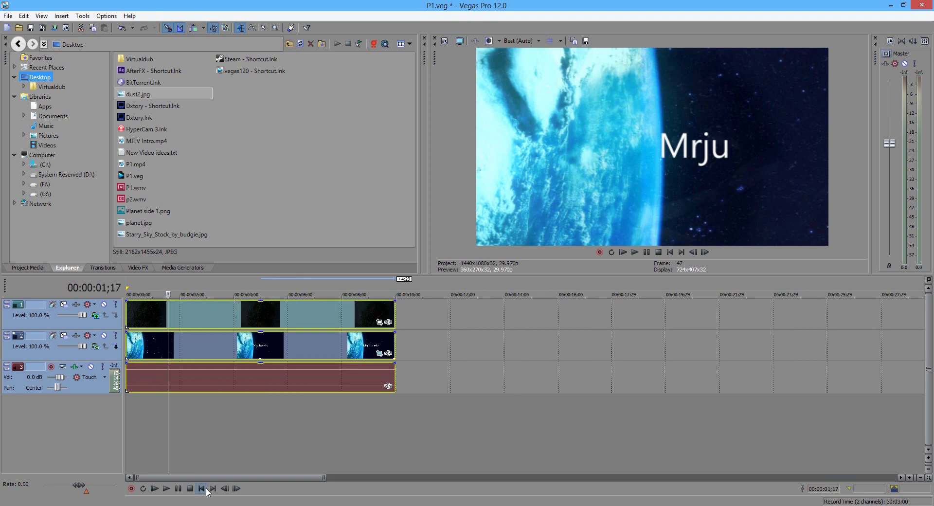
click(223, 489)
click(223, 489)
click(223, 488)
click(223, 488)
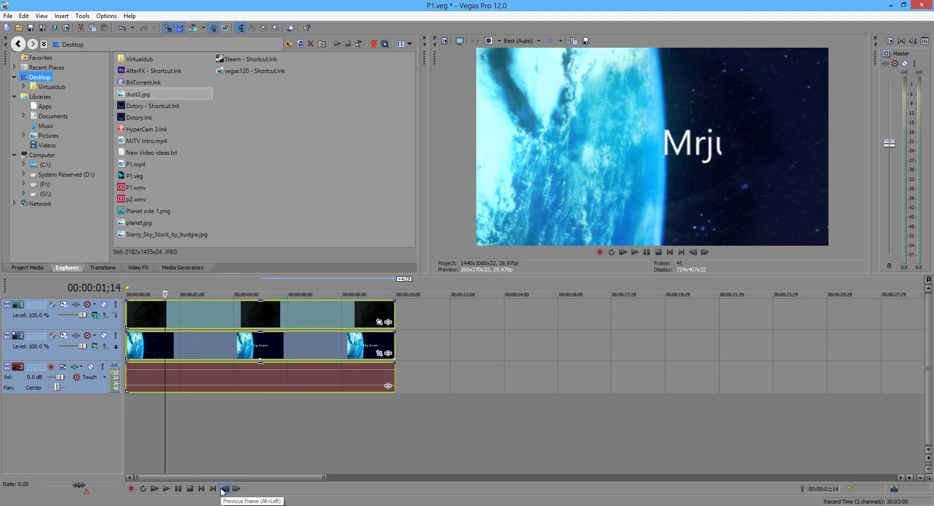
click(224, 488)
click(224, 489)
click(237, 489)
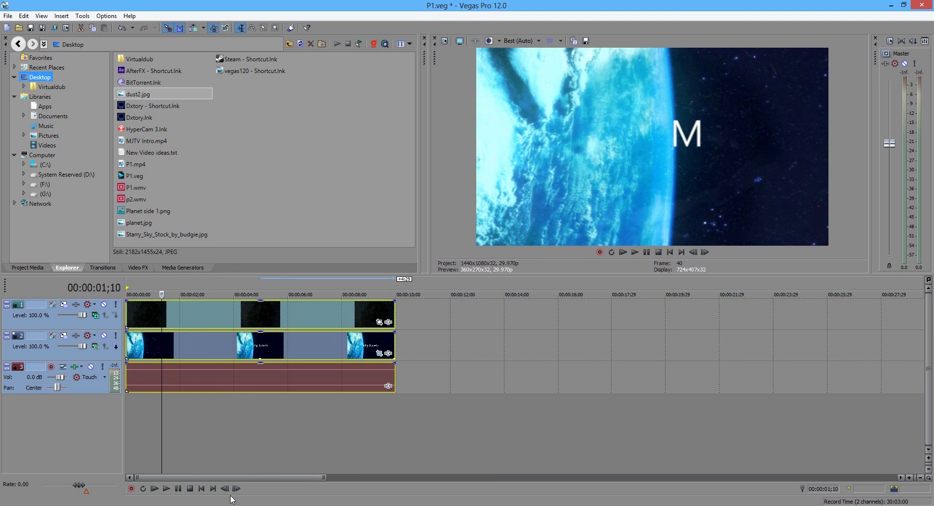
click(236, 488)
click(237, 488)
click(237, 488)
click(237, 489)
click(237, 488)
click(236, 488)
click(237, 488)
click(237, 489)
click(237, 489)
click(237, 489)
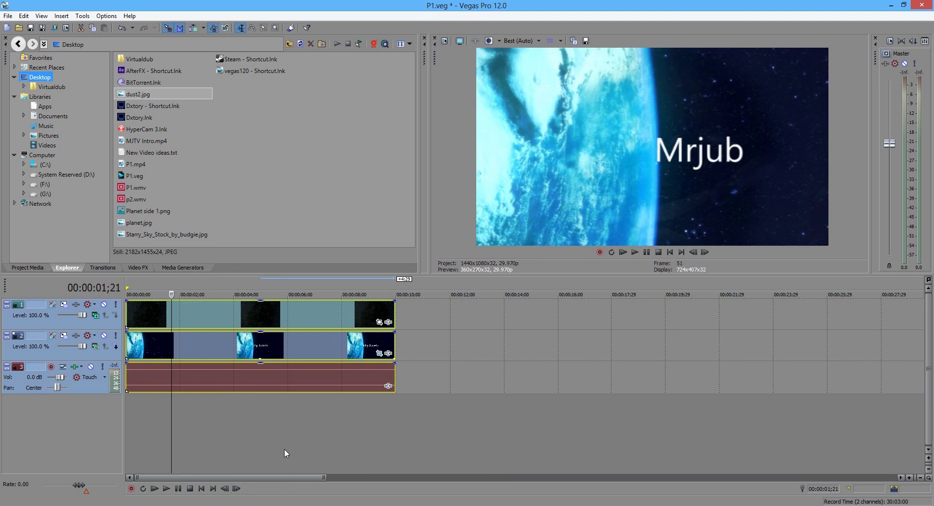
- Try splitting the p2 event at 00:00:01;20, and undo the split
click(170, 349)
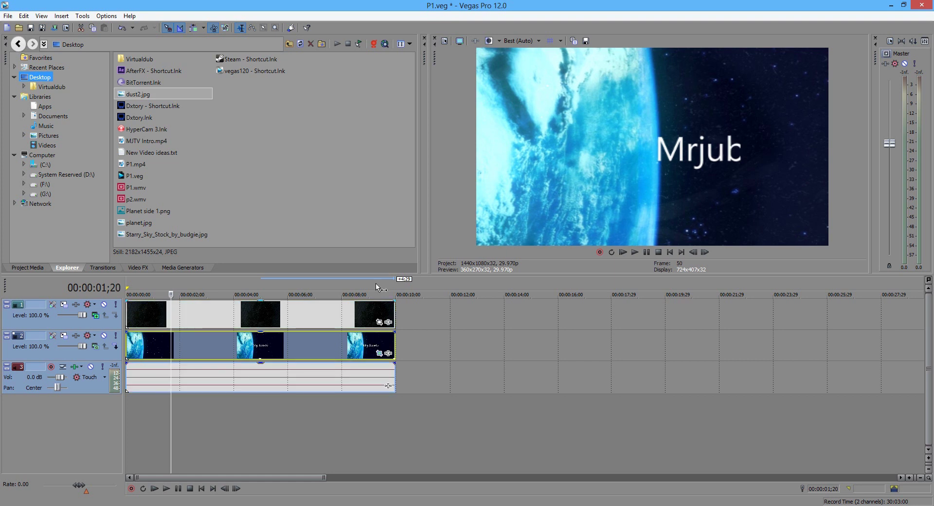
key(s)
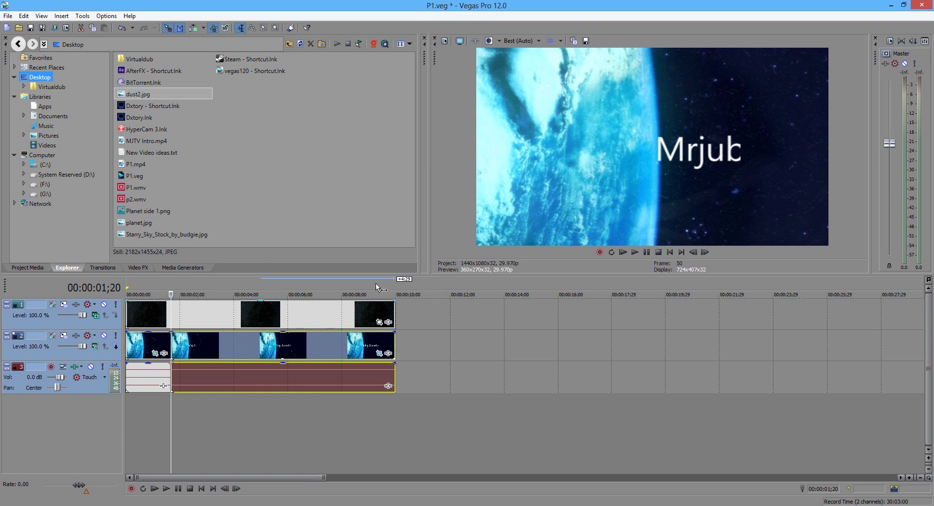
key(ctrl+z)
- Split the p2 event at 00:00:02;06, at the frame where the title is fully revealed
click(186, 290)
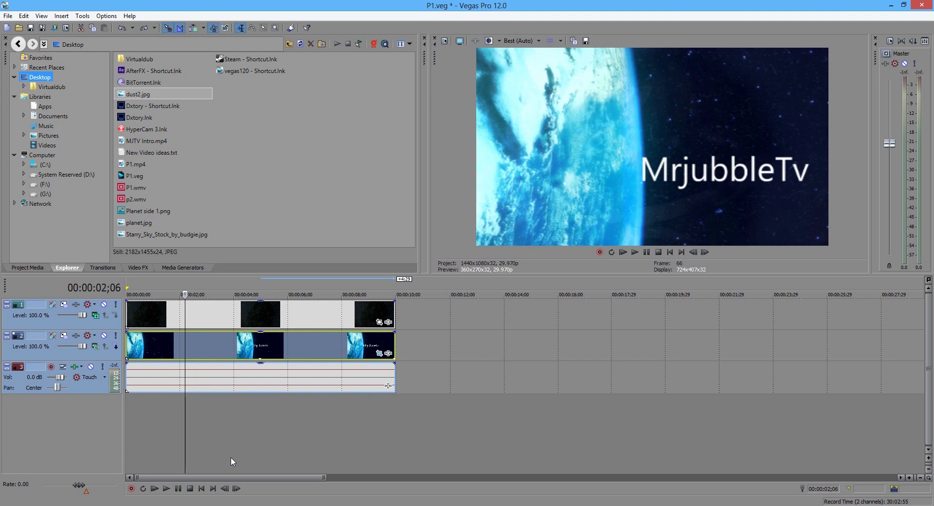
click(225, 488)
click(225, 488)
click(224, 488)
click(225, 489)
click(225, 489)
click(225, 488)
click(224, 488)
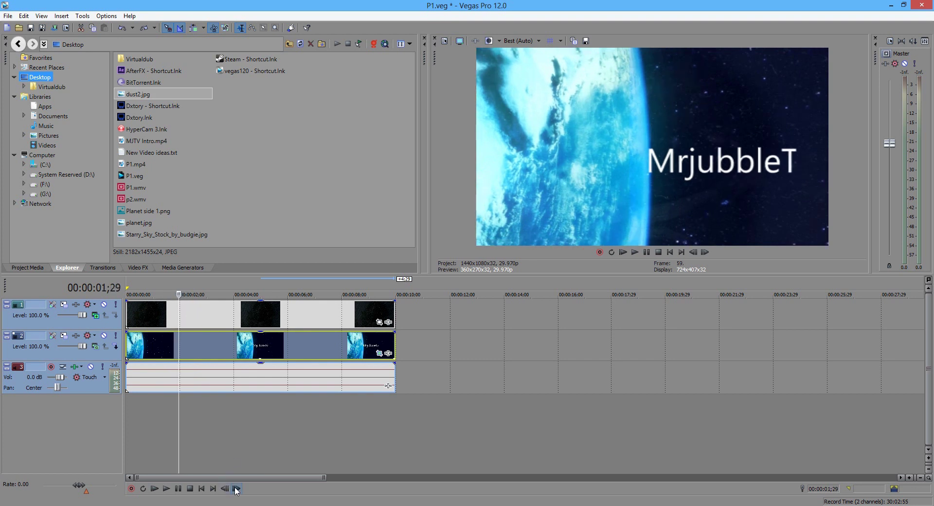
click(236, 488)
click(236, 489)
click(237, 488)
click(236, 489)
click(237, 489)
click(237, 488)
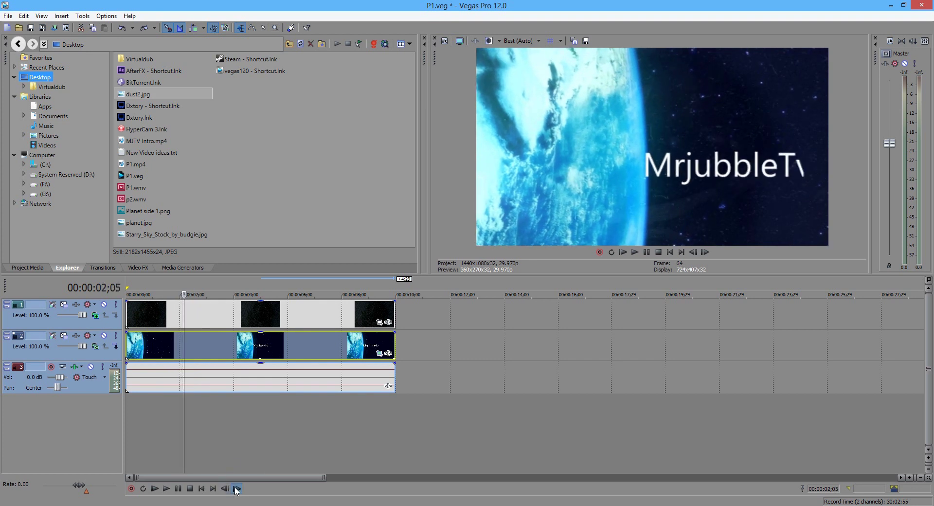
click(237, 488)
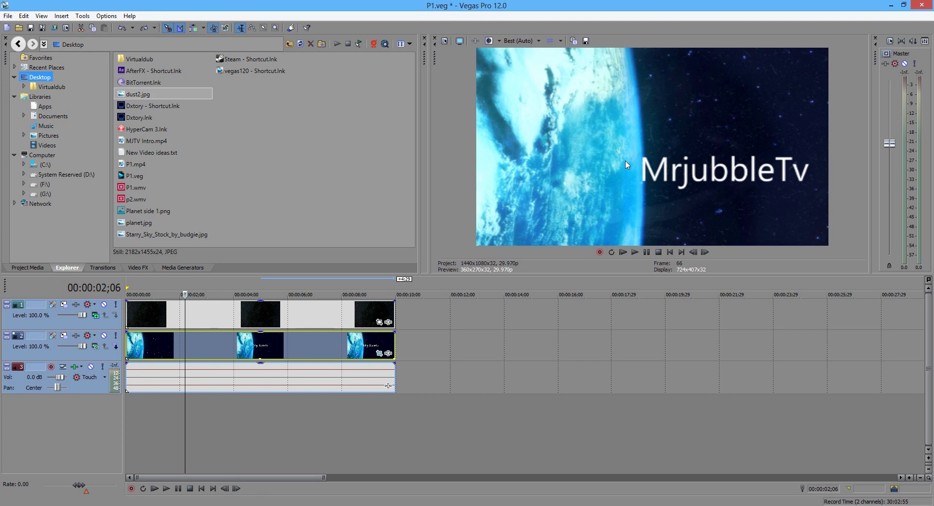
key(s)
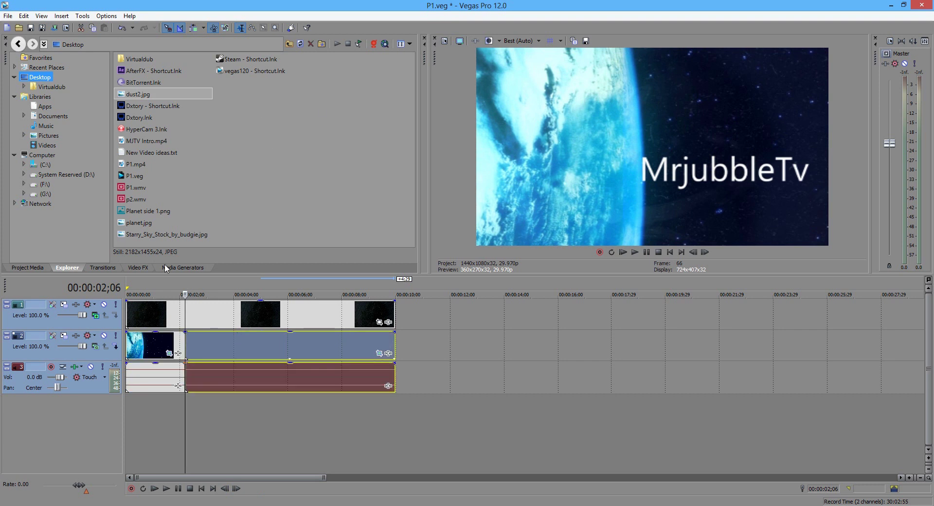
- Apply the Defocus video effect with the Hexagon preset to the first part of the split p2 event
click(138, 268)
click(46, 185)
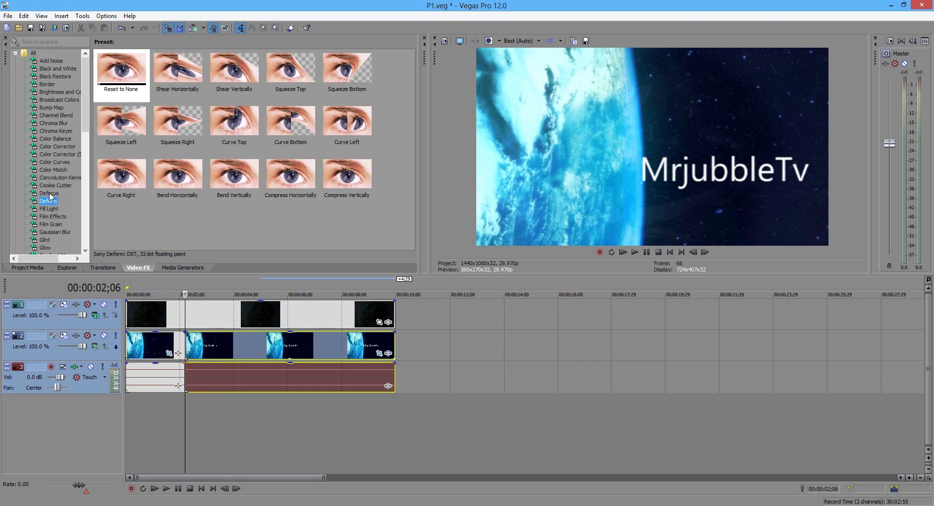
key(Down)
click(163, 285)
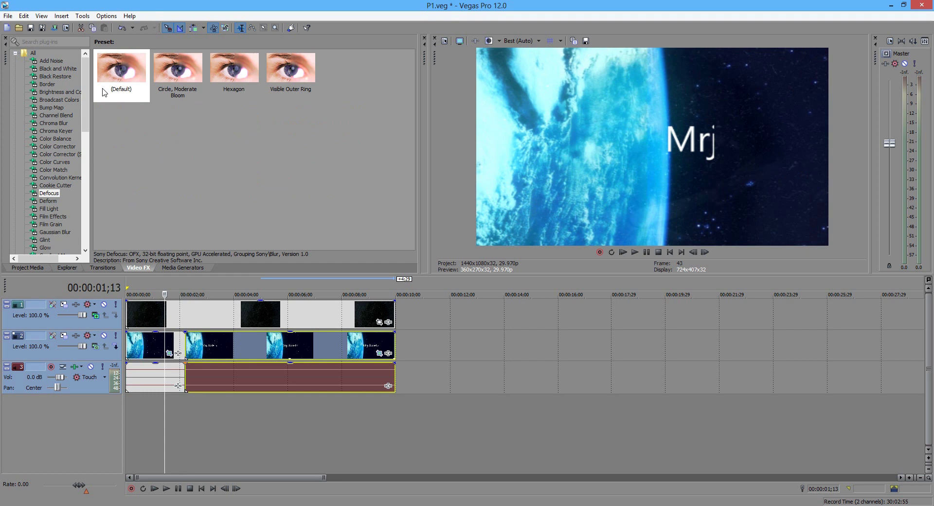
click(194, 77)
click(238, 77)
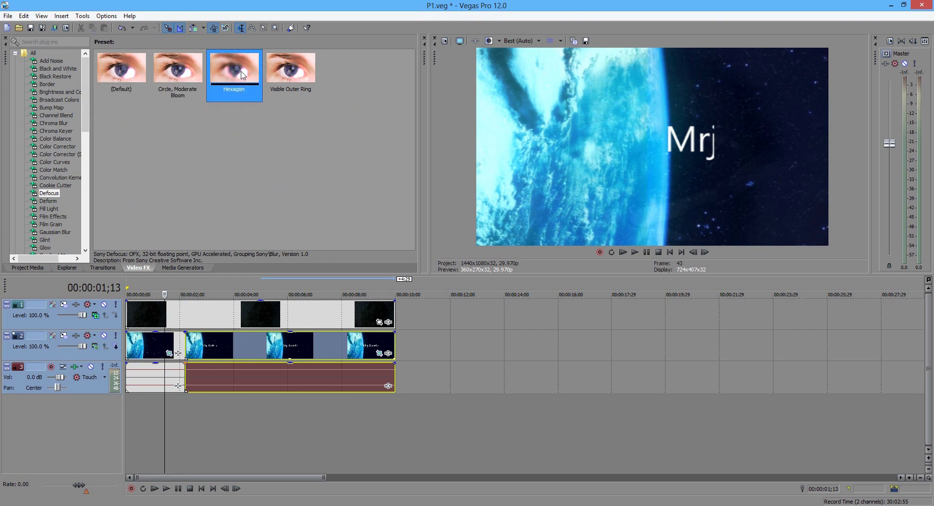
key(Right)
click(235, 69)
drag(124, 362, 145, 349)
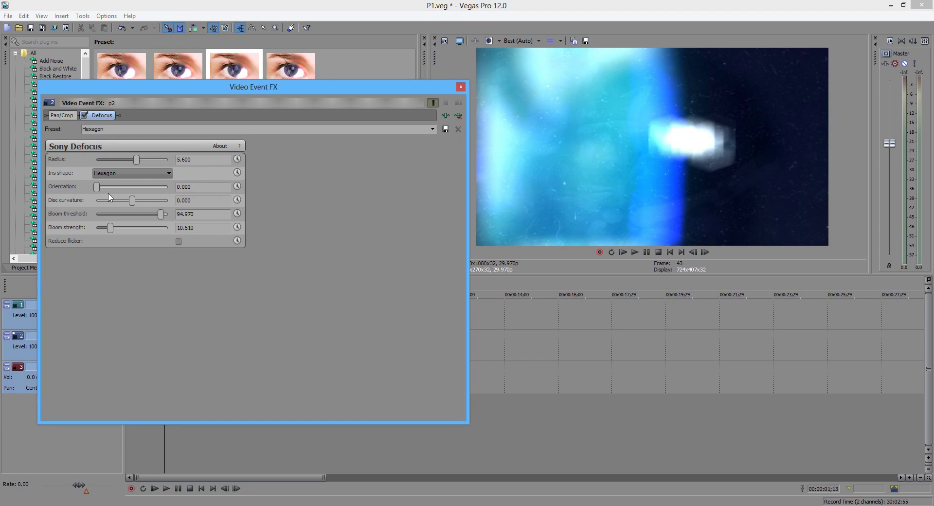
- Set the Defocus radius to about 2.109, enable its animation and keyframe it at about 3.333 at 00:00:00;06
drag(138, 163, 113, 164)
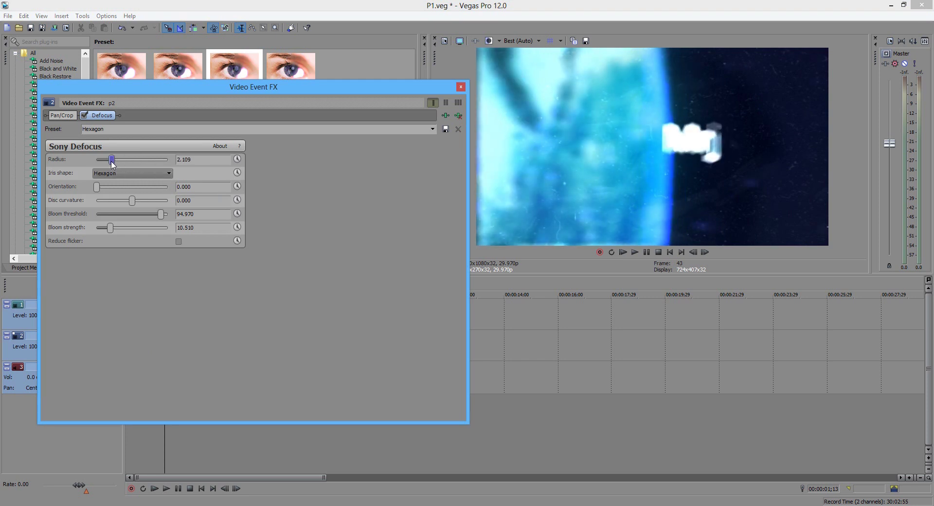
click(237, 160)
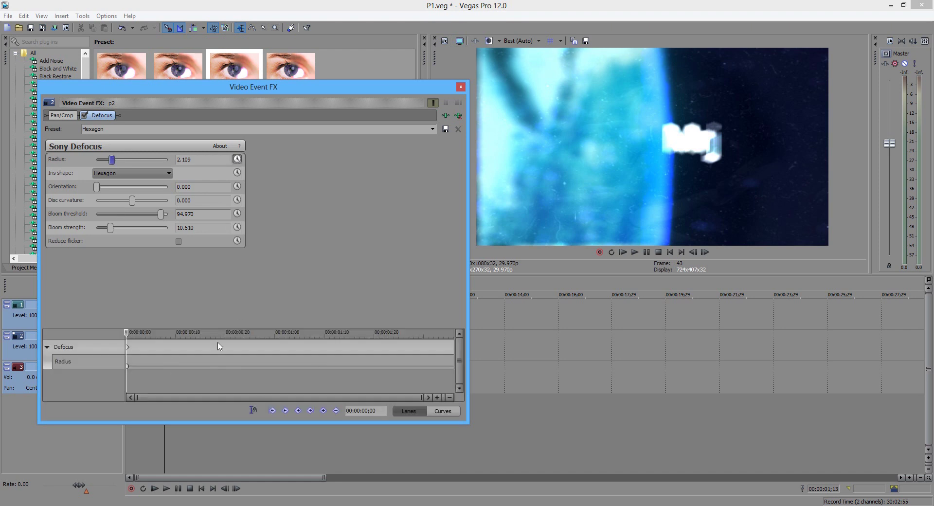
drag(129, 335, 467, 288)
drag(455, 334, 157, 335)
drag(112, 160, 122, 162)
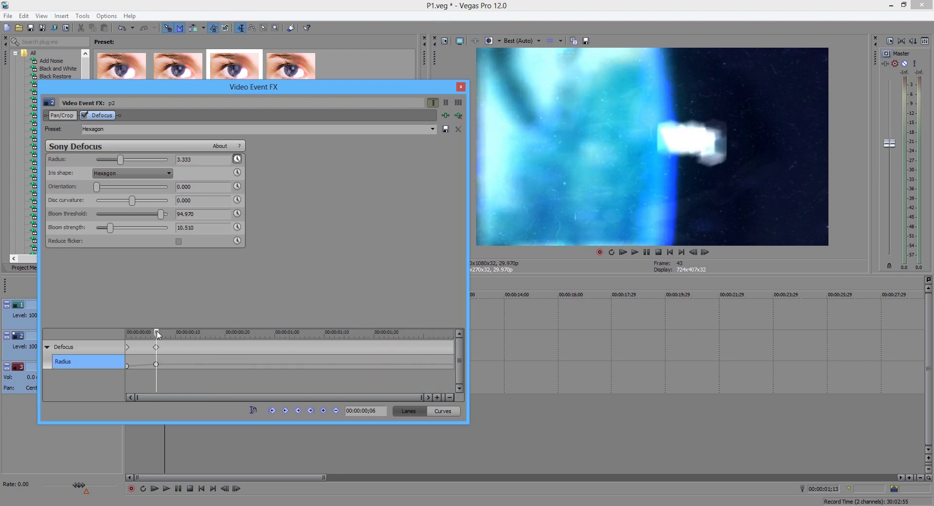
- Keyframe the Defocus radius at about 0.952 at 00:00:00;17, 2.313 at 00:00:01;00 and 0.816 at 00:00:01;10
drag(159, 335, 210, 334)
drag(124, 161, 103, 165)
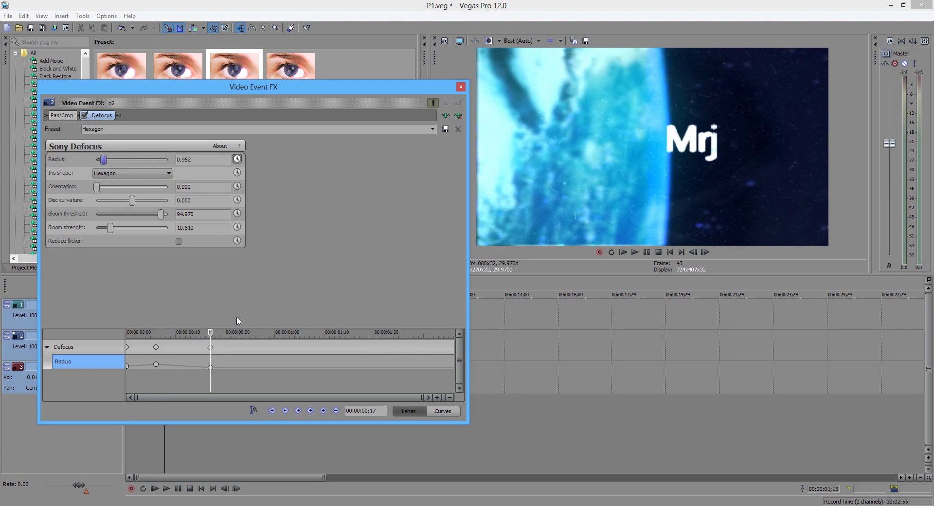
drag(211, 335, 274, 334)
drag(104, 164, 113, 165)
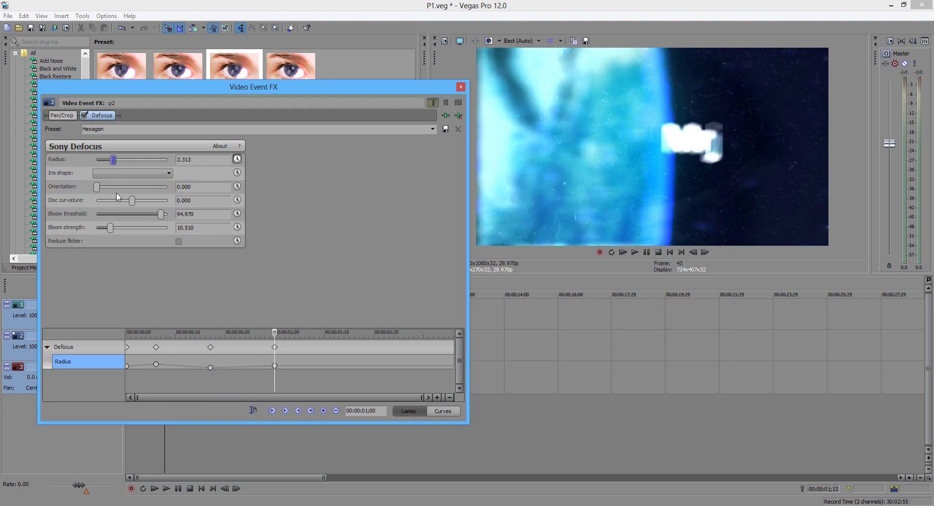
drag(275, 333, 324, 333)
drag(117, 161, 107, 161)
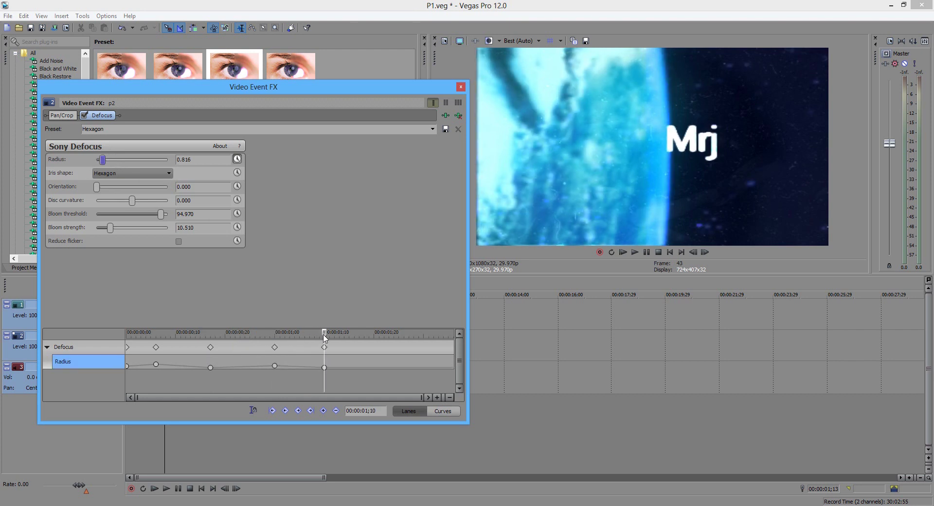
- Keyframe the Defocus radius at about 3.333 at 00:00:01;21, 1.429 at 00:00:02;02 and 0 at 00:00:02;06, and close the effect settings
drag(325, 334, 379, 334)
drag(103, 160, 121, 164)
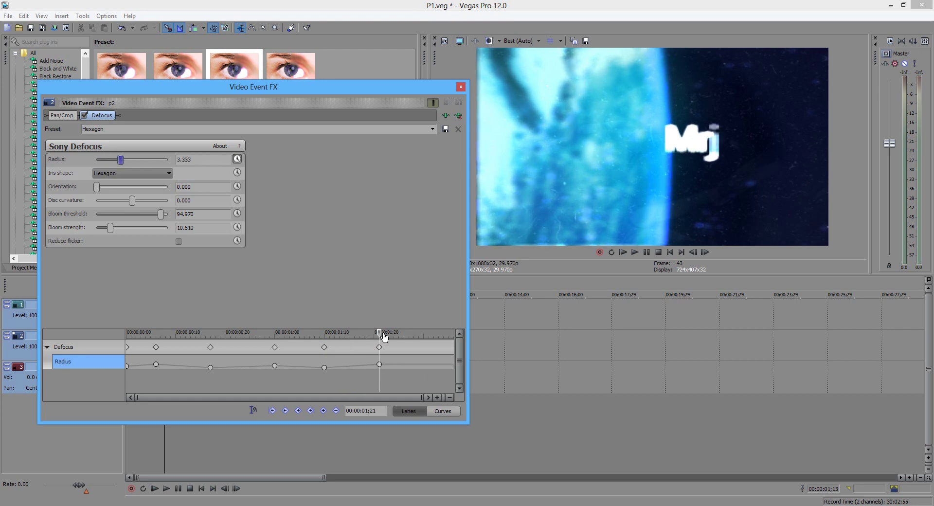
drag(397, 334, 413, 334)
drag(120, 160, 107, 162)
drag(417, 336, 433, 334)
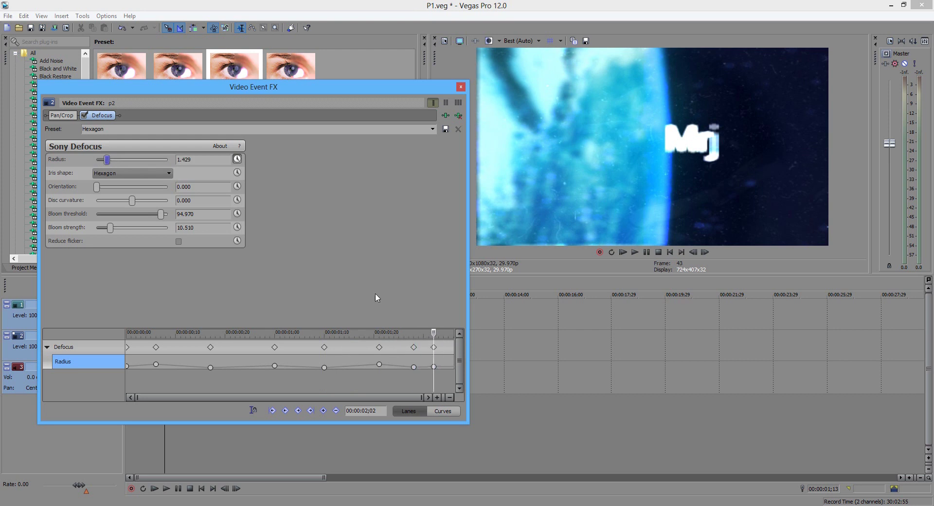
mouse_move(437, 334)
mouse_down()
mouse_move(466, 335)
mouse_move(454, 330)
mouse_up()
drag(109, 164, 72, 159)
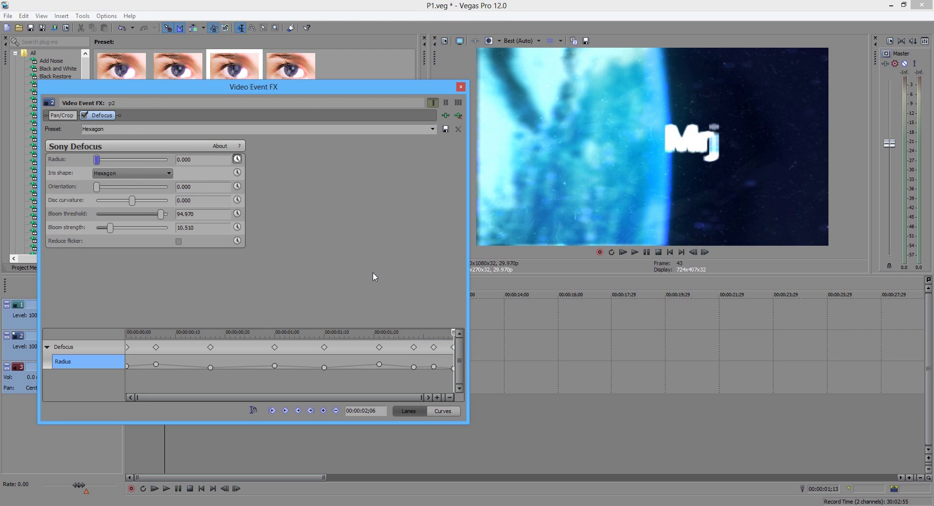
click(461, 87)
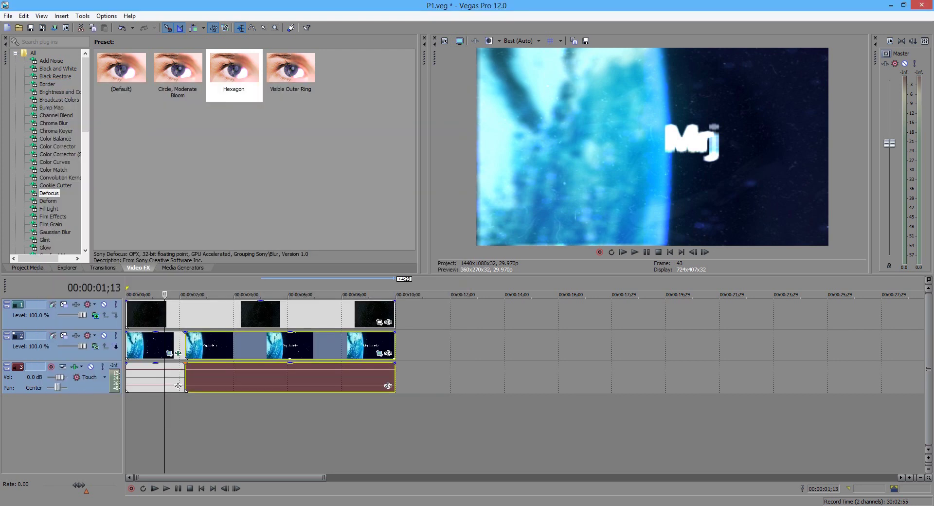
- Save the project and play the intro from its start, pausing near the end
click(202, 488)
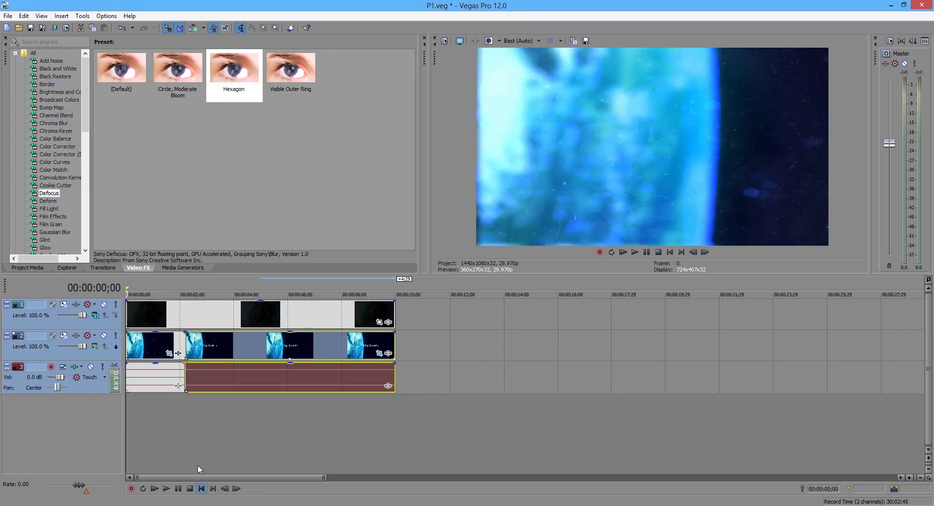
click(3, 17)
click(20, 61)
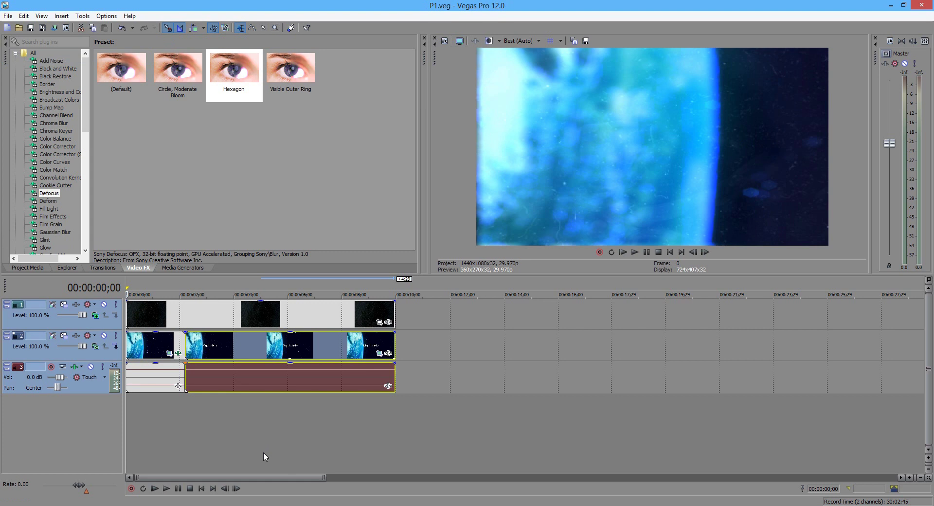
click(180, 492)
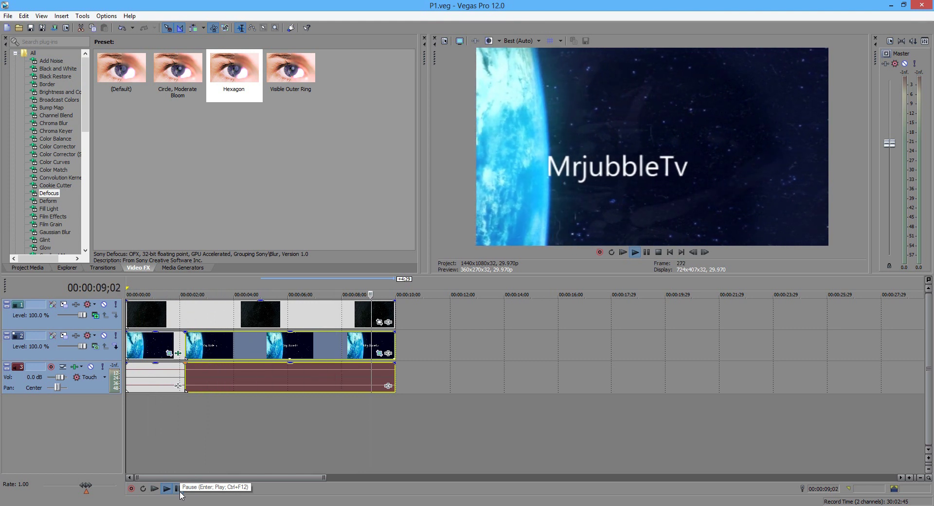
click(180, 492)
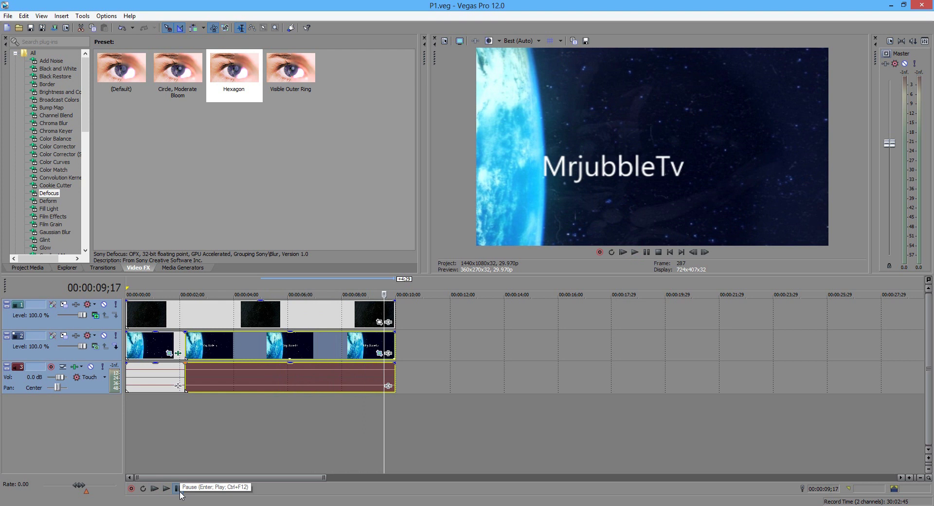